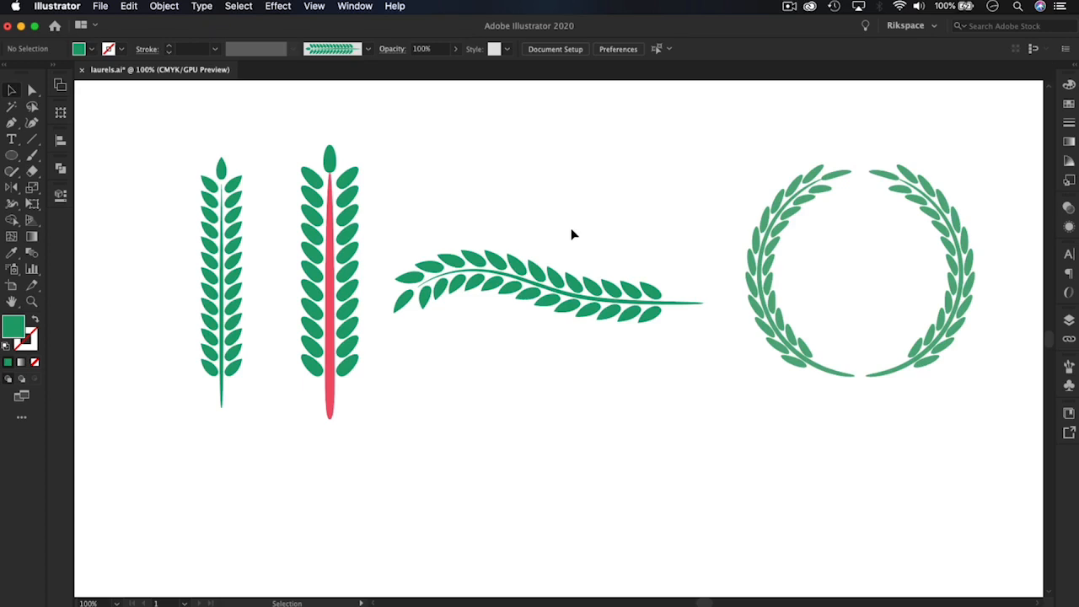
Hide the group containing the red-stemmed branch, the curved branch and the laurel wreath
click(593, 296)
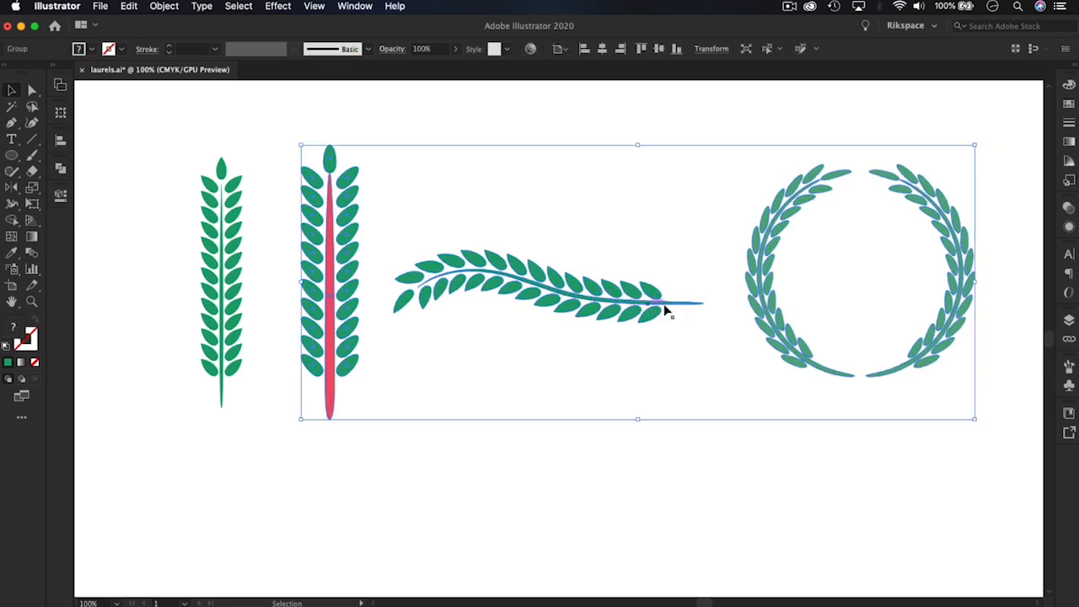
click(1068, 104)
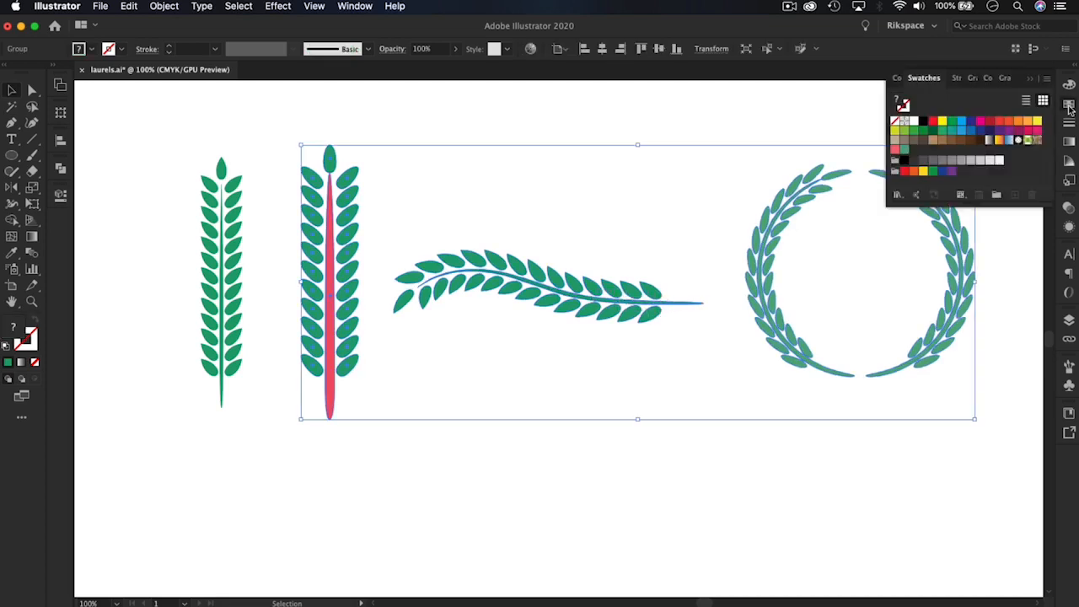
click(1069, 318)
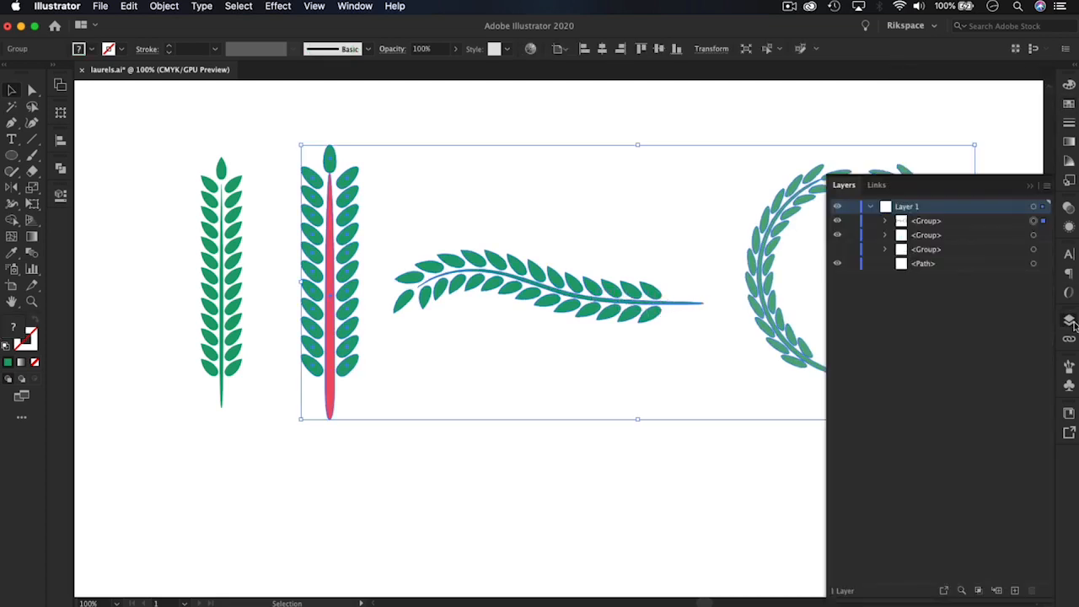
click(836, 222)
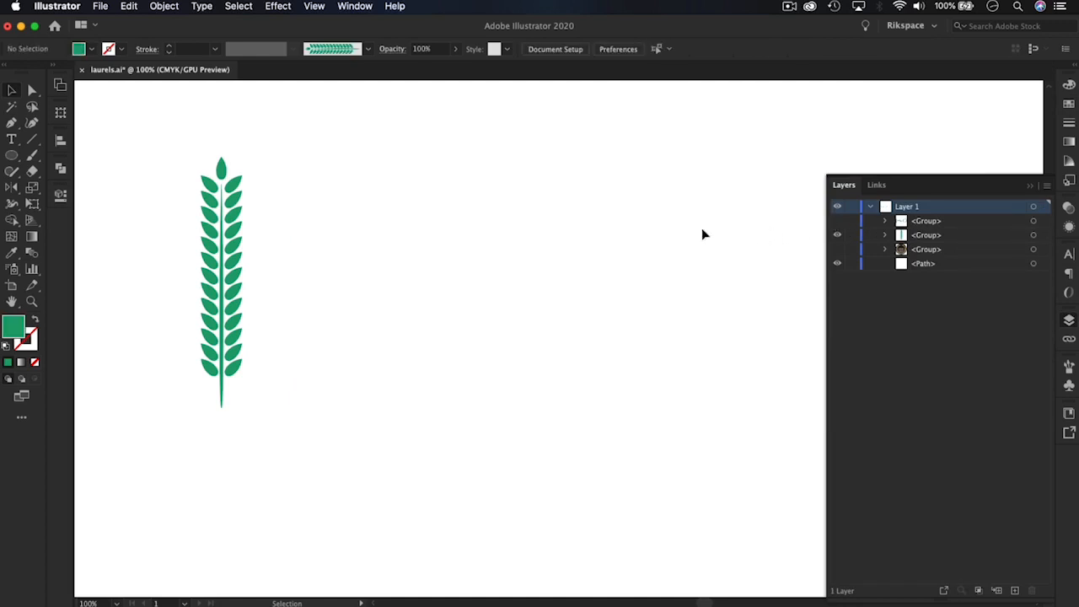
Select the straight green branch and toggle the hidden example group's visibility on and off for comparison
scroll(497, 264, left, 5)
scroll(497, 265, up, 2)
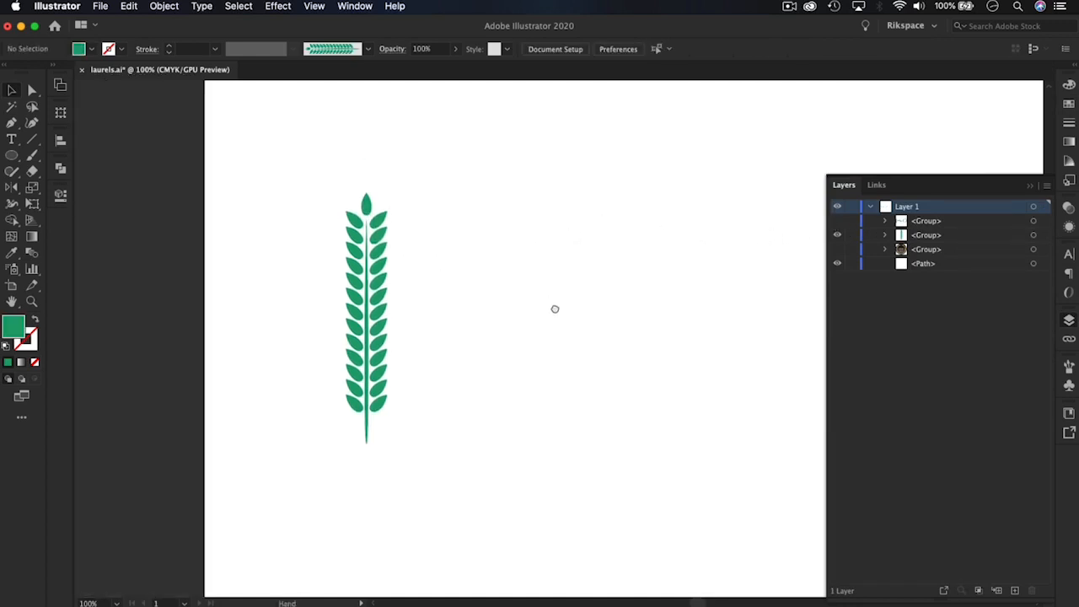
click(376, 270)
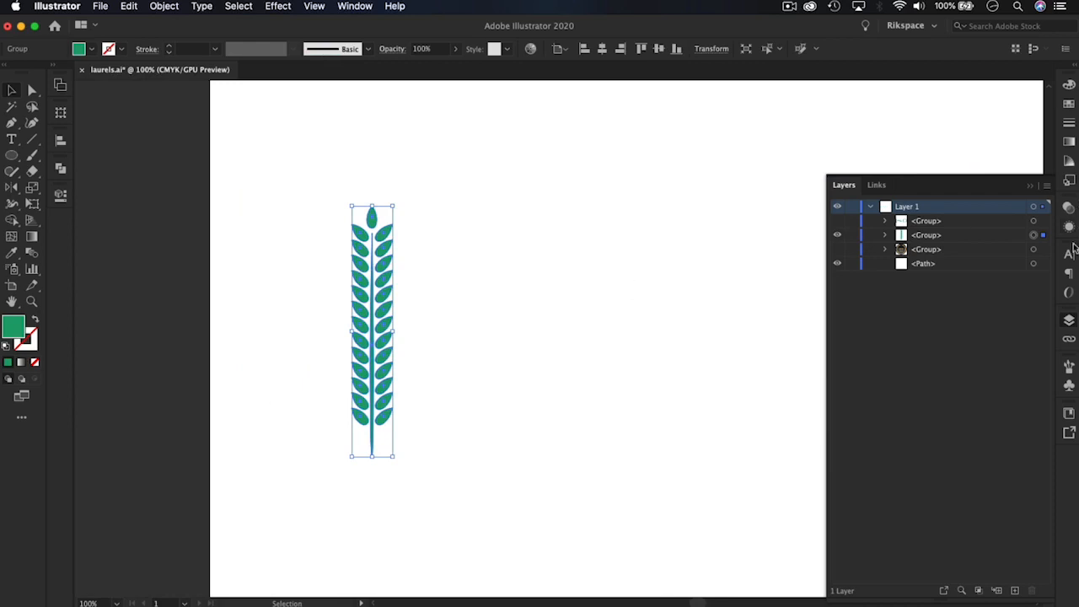
click(1069, 320)
click(1069, 319)
drag(836, 239, 835, 227)
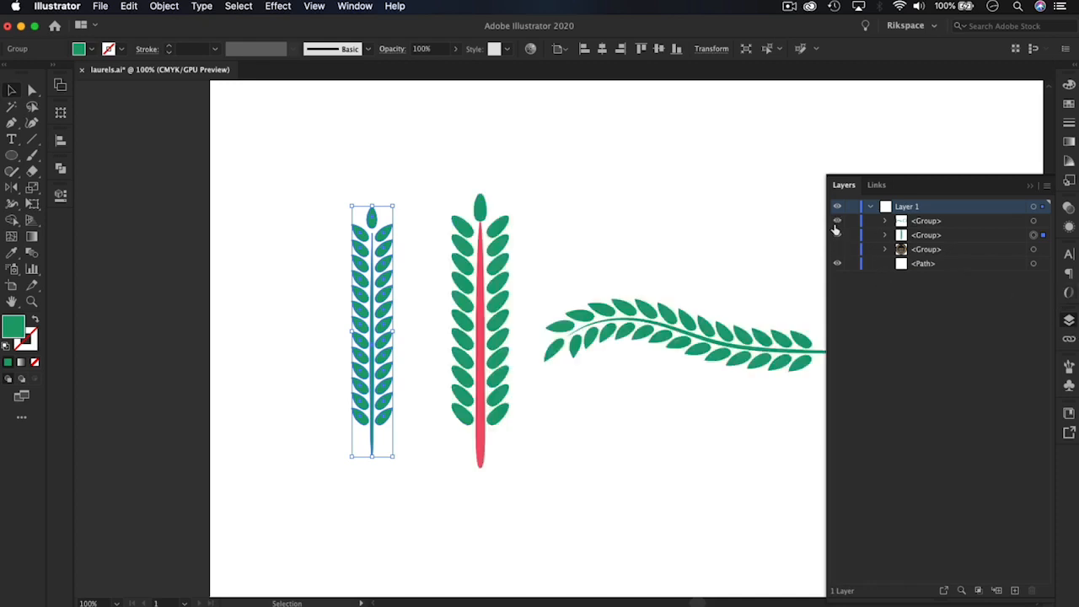
click(835, 225)
click(835, 225)
click(835, 225)
click(835, 225)
click(835, 225)
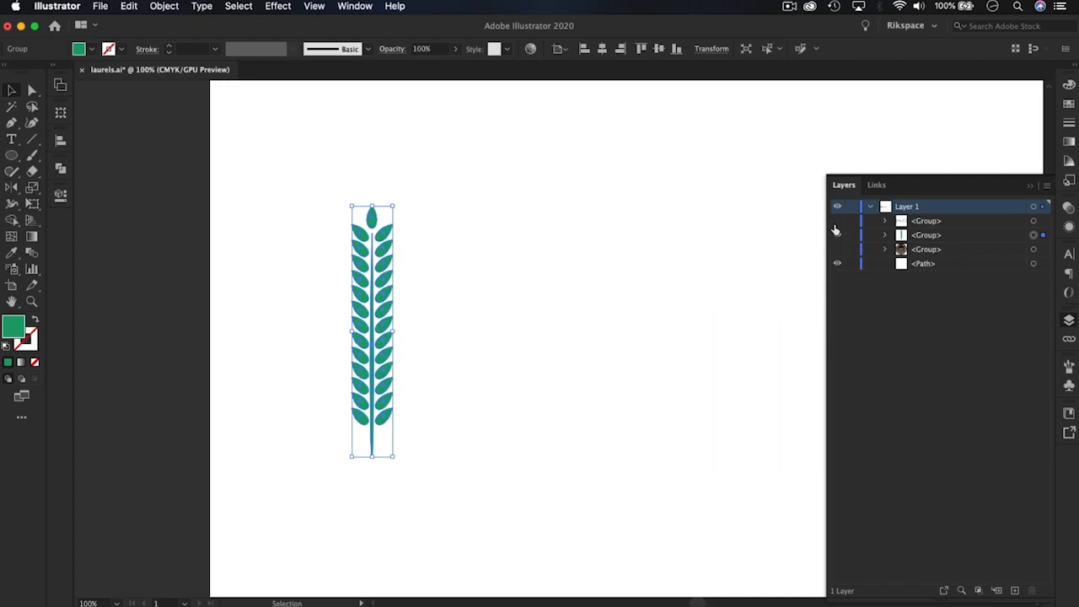
click(1068, 320)
Examine the leaf and stem outlines of the straight green branch up close, then clear the selection
key(a)
key(super+equal)
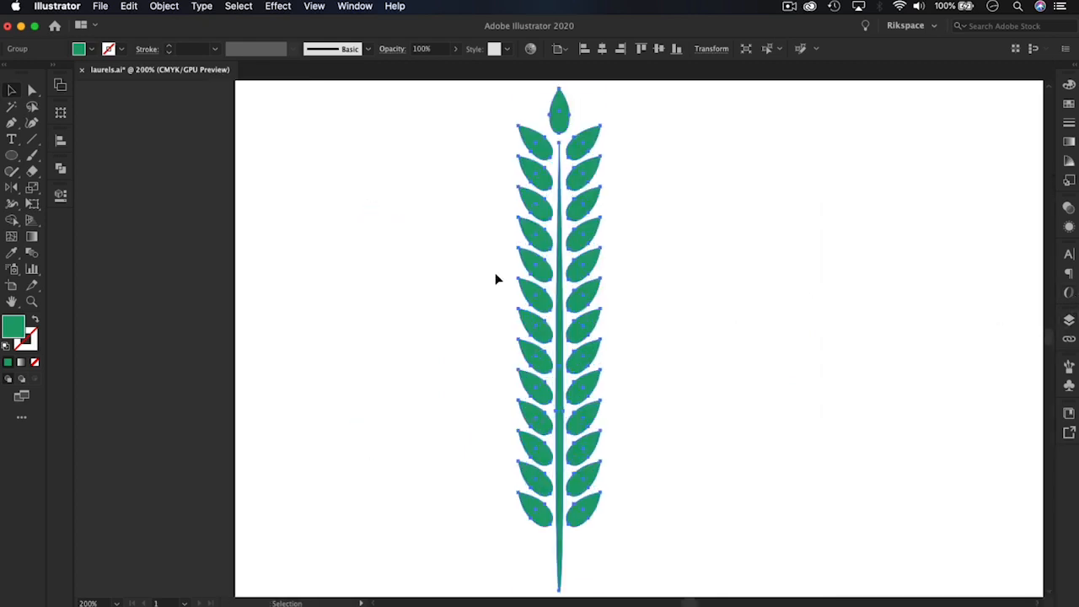
drag(556, 309, 555, 305)
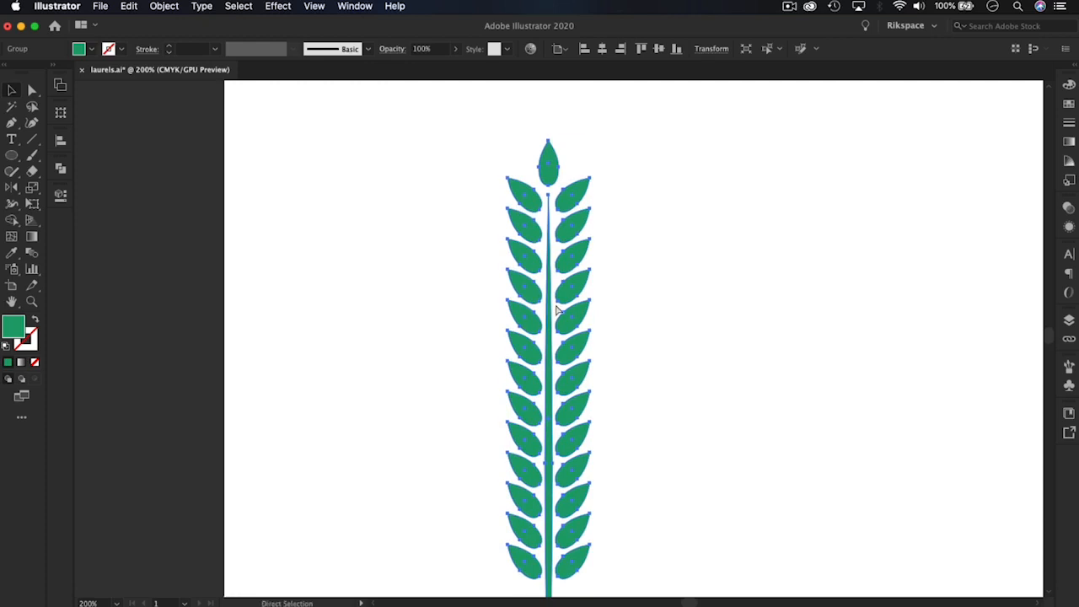
key(super+minus)
click(672, 297)
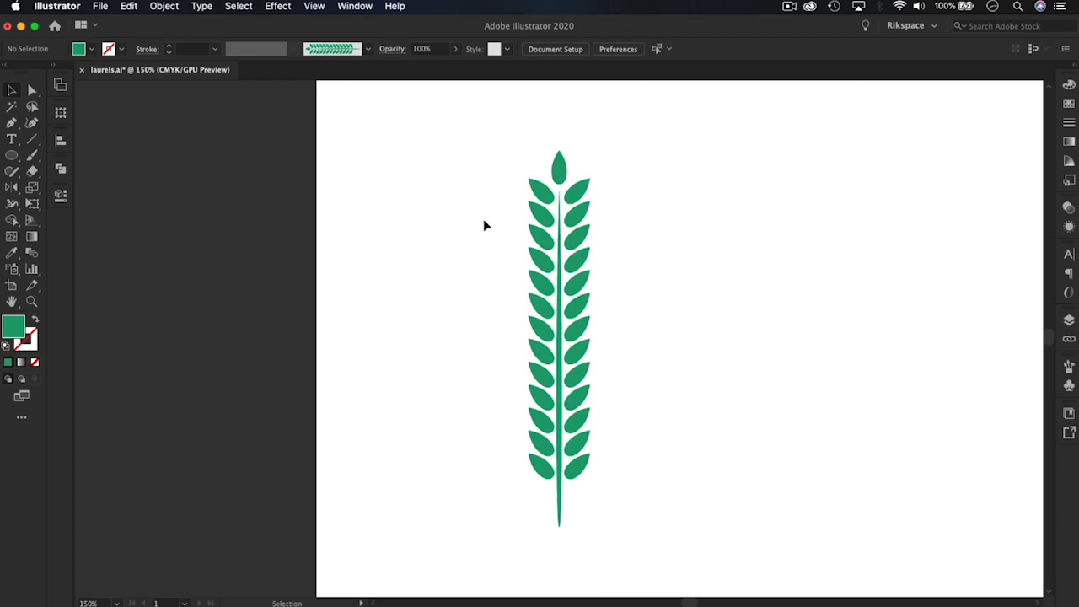
Draw an upright green ellipse about 9.7 mm wide and 19.3 mm tall in the empty area to the right of the branch
drag(681, 261, 373, 239)
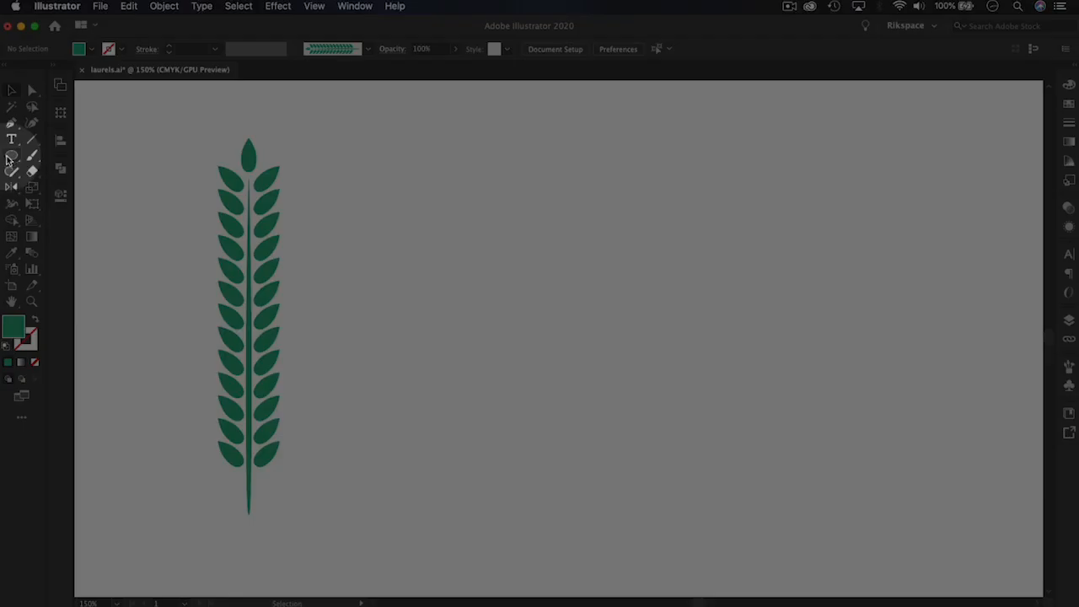
click(11, 157)
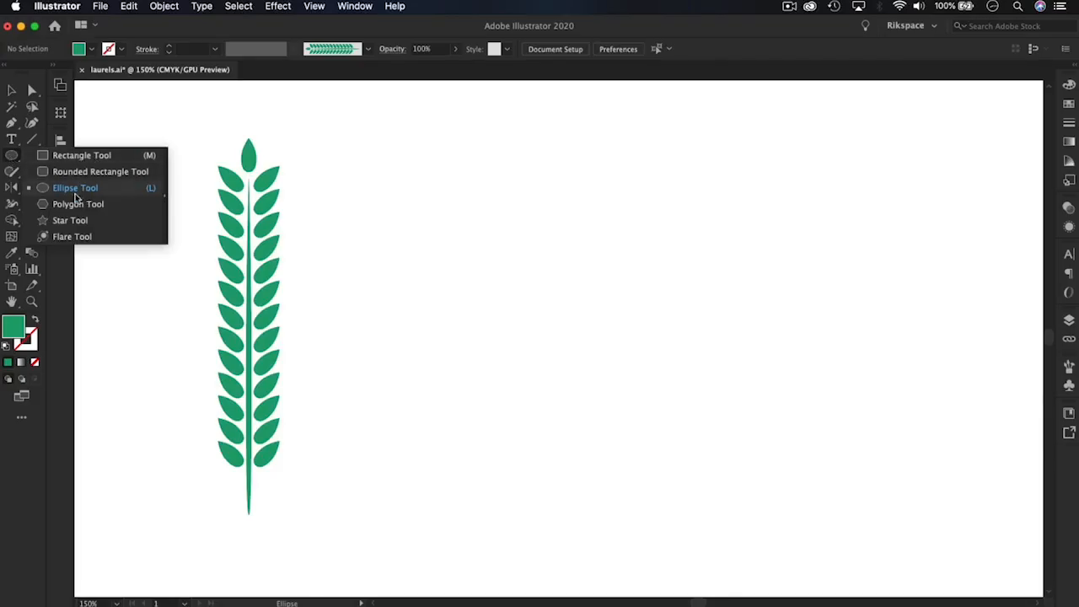
click(74, 189)
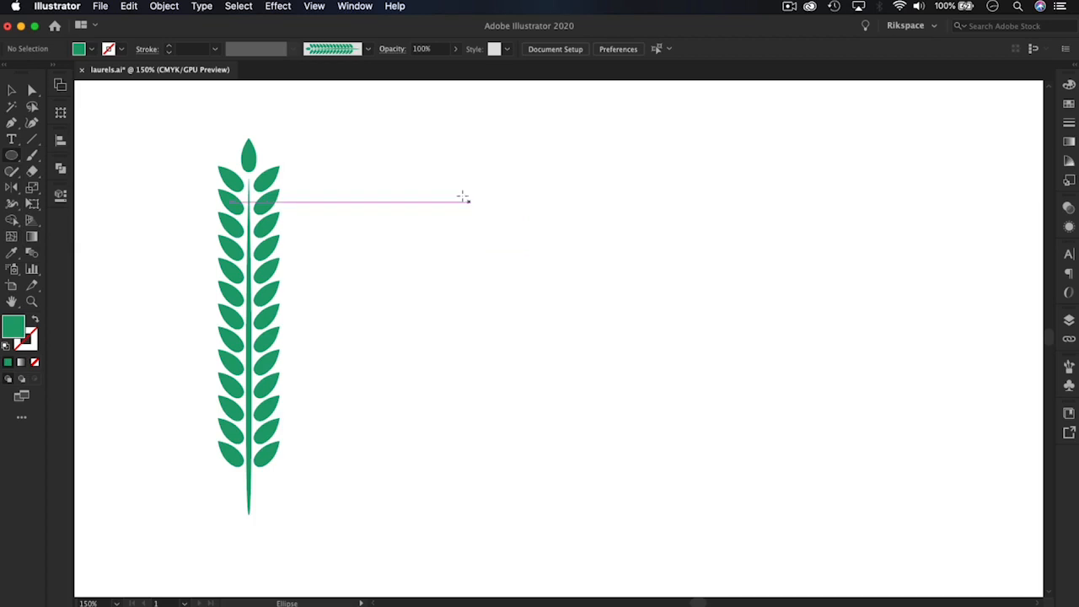
key(super+equal)
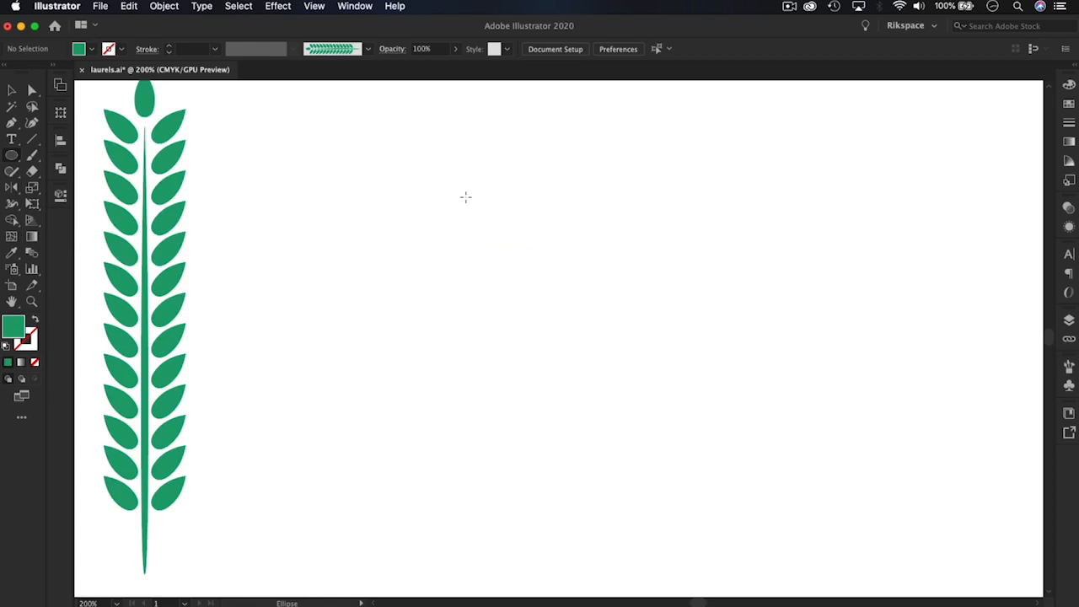
key(space)
drag(340, 248, 523, 255)
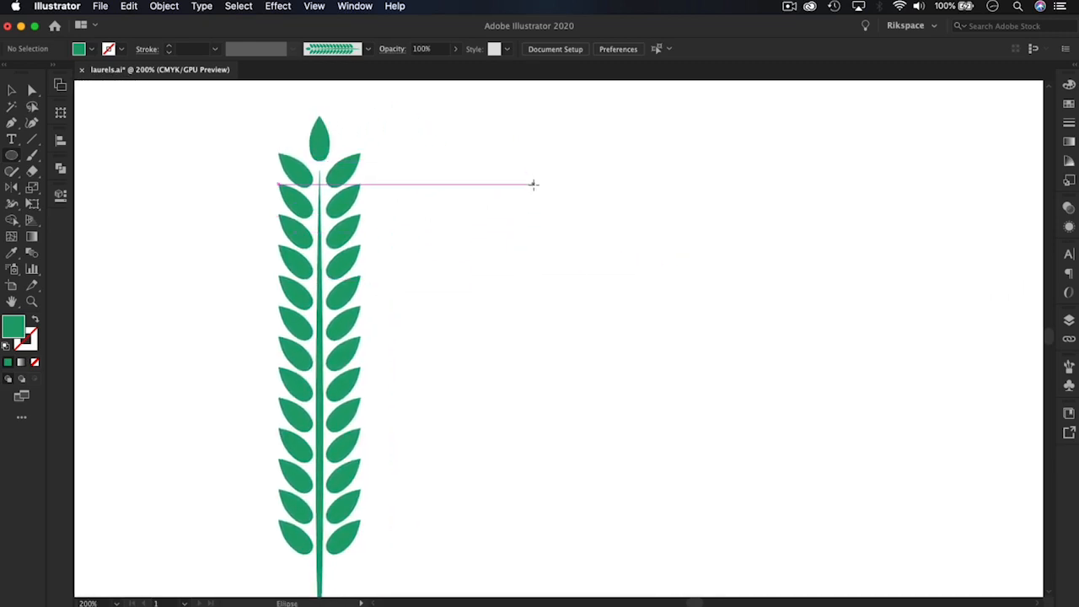
mouse_move(523, 167)
mouse_down()
mouse_move(555, 258)
mouse_move(573, 263)
mouse_up()
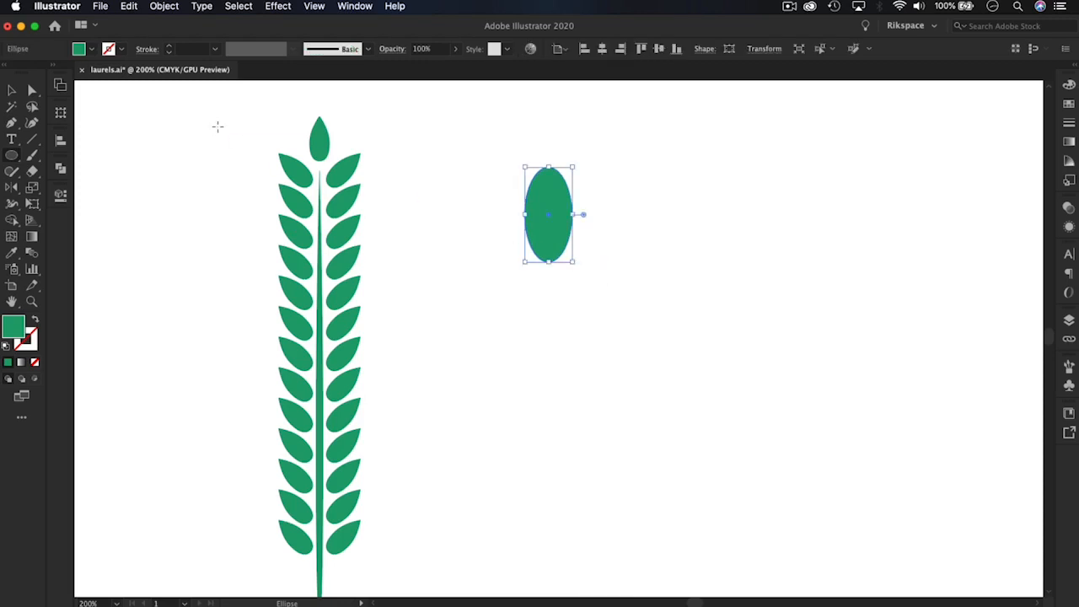
Move the whole ellipse a short distance up and toward the branch
key(super+equal)
key(super+equal)
key(super+equal)
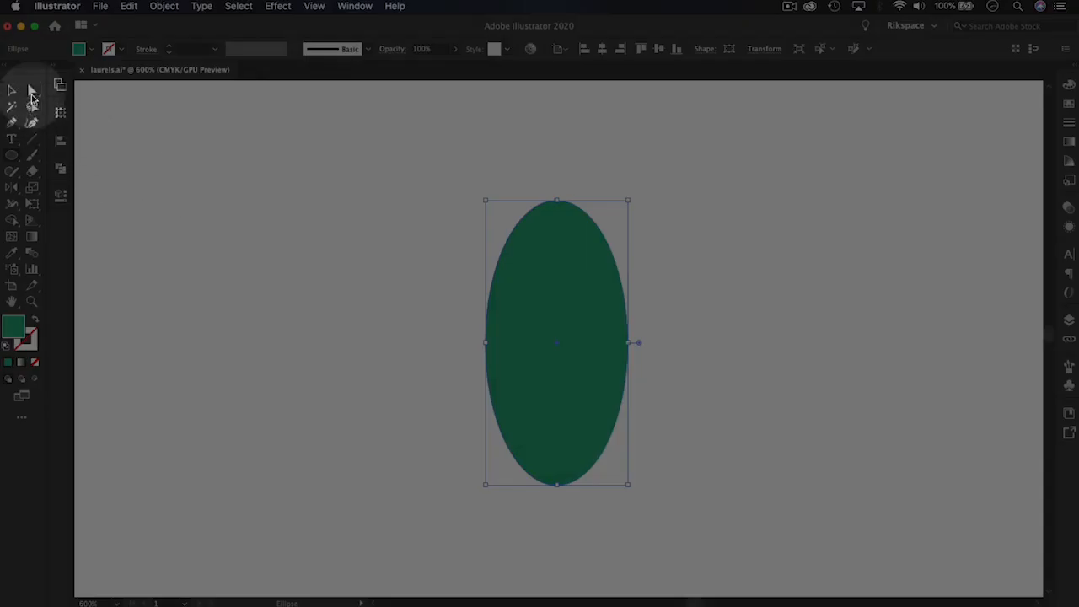
click(31, 95)
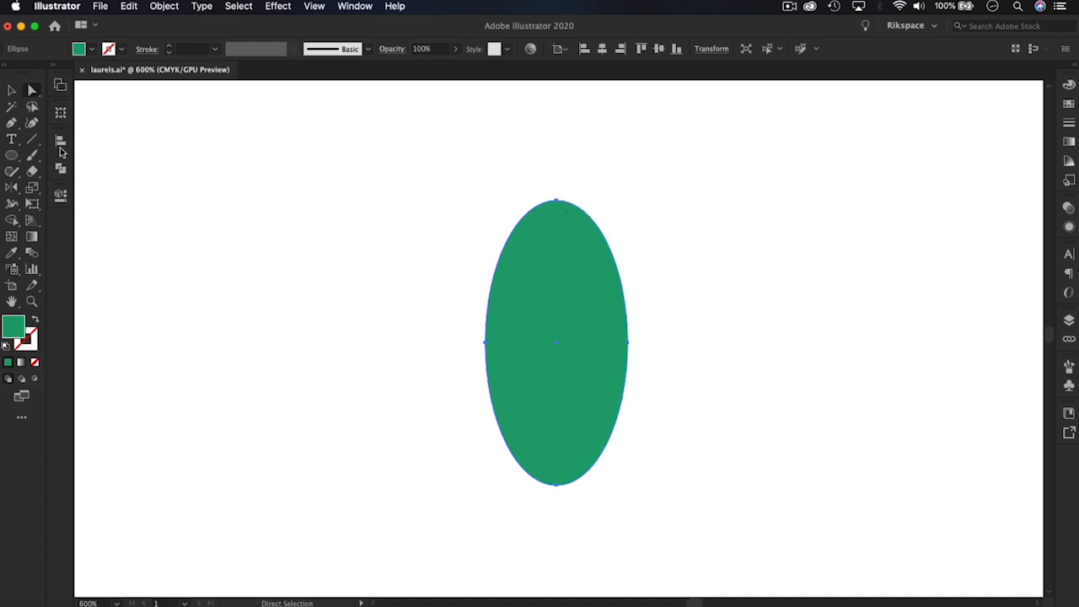
click(12, 90)
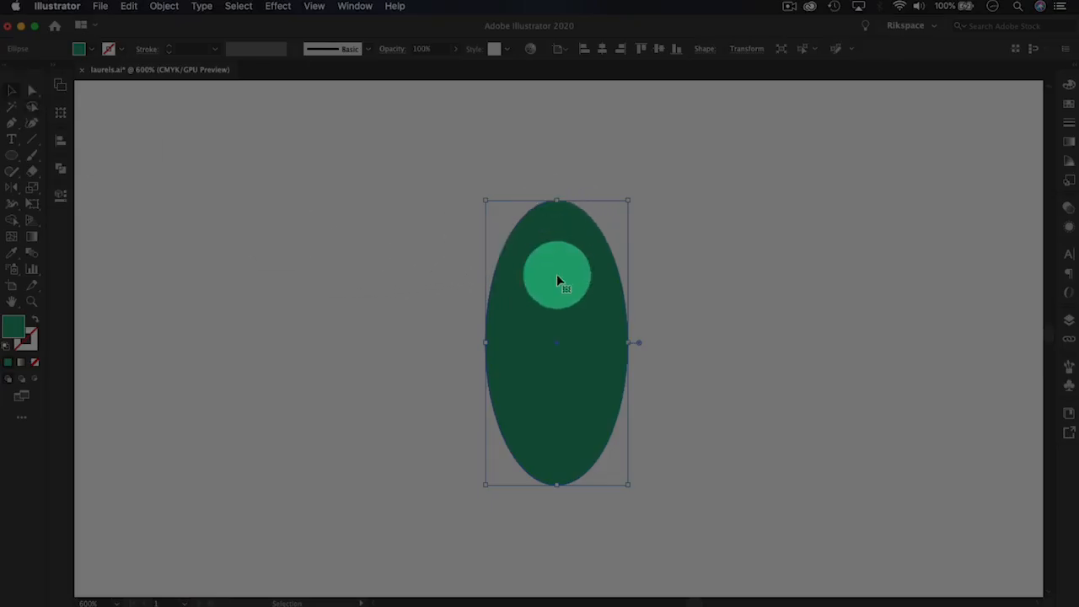
drag(557, 274, 461, 250)
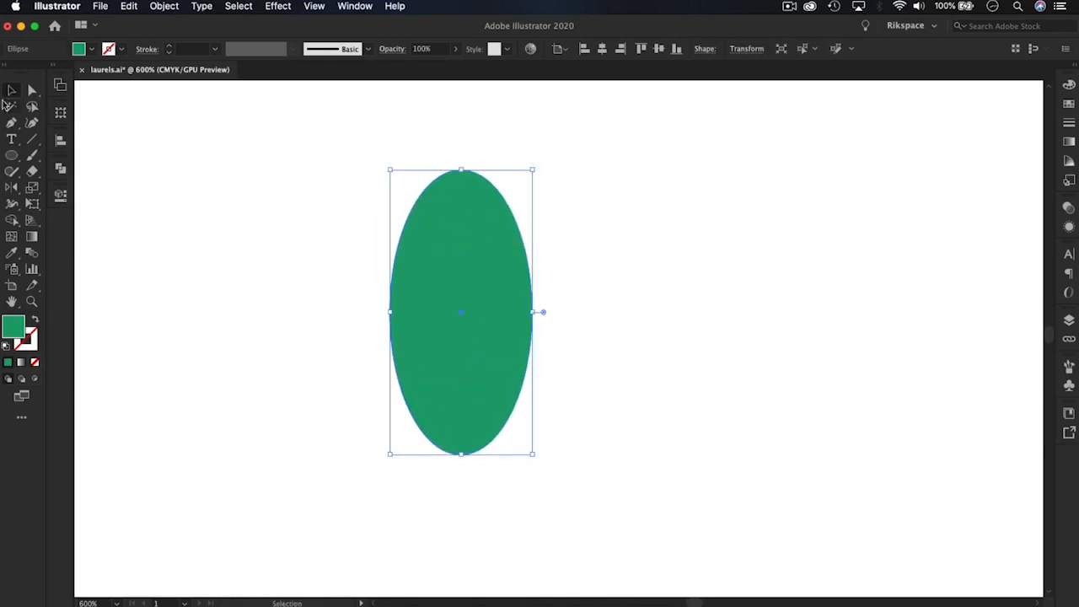
Examine the ellipse's four individual anchor points and their direction handles
click(31, 90)
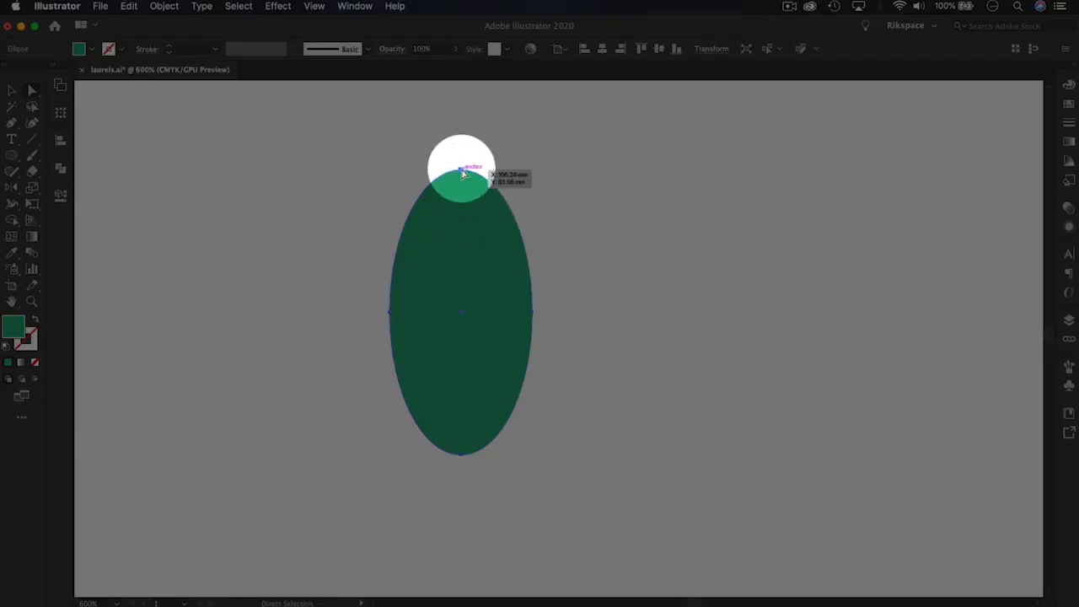
click(461, 170)
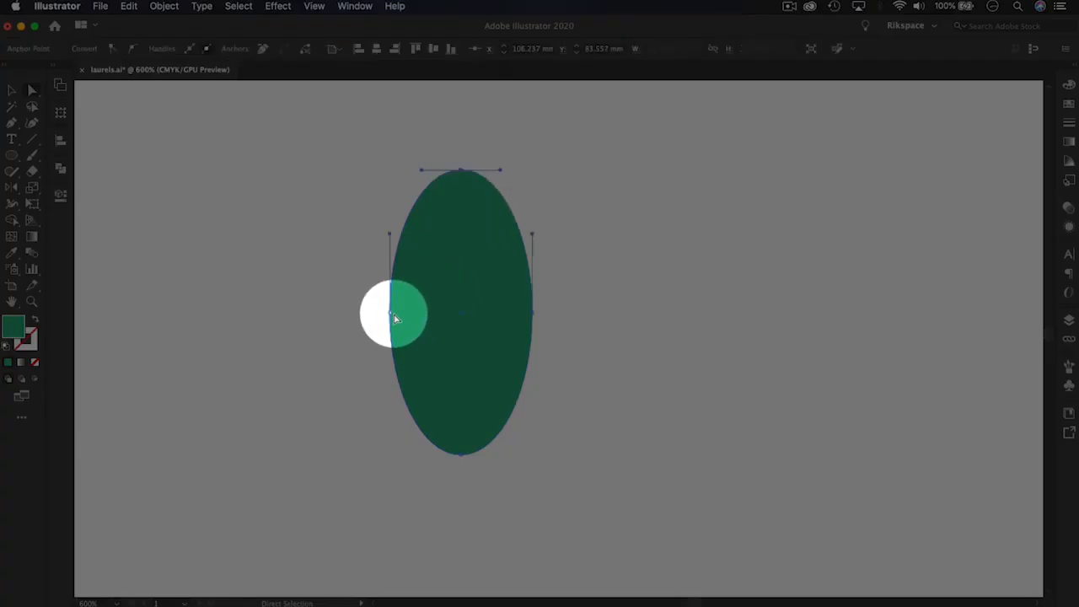
click(390, 313)
click(532, 313)
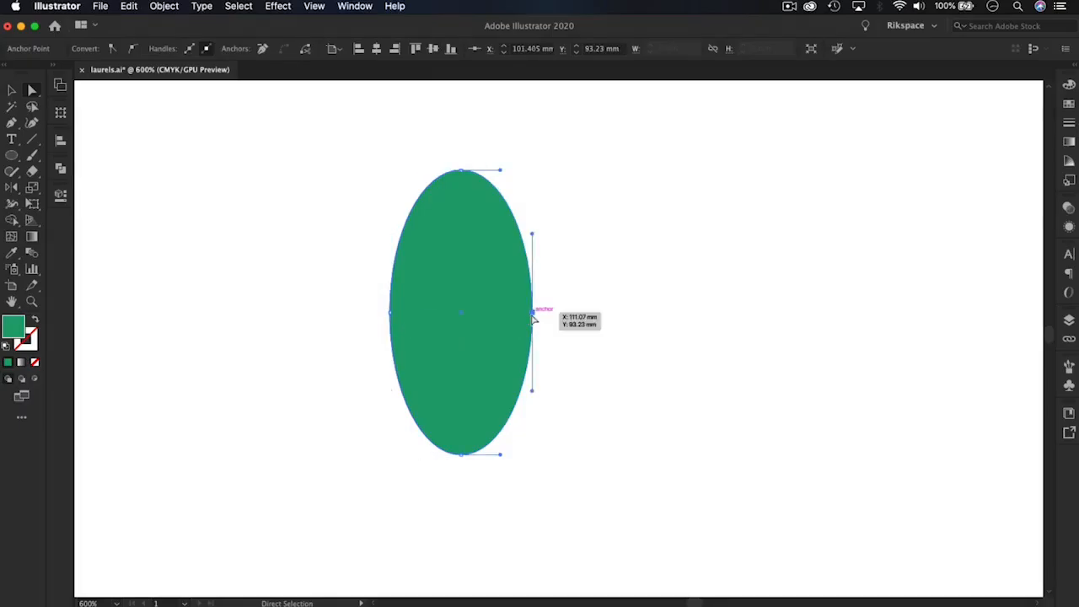
click(461, 454)
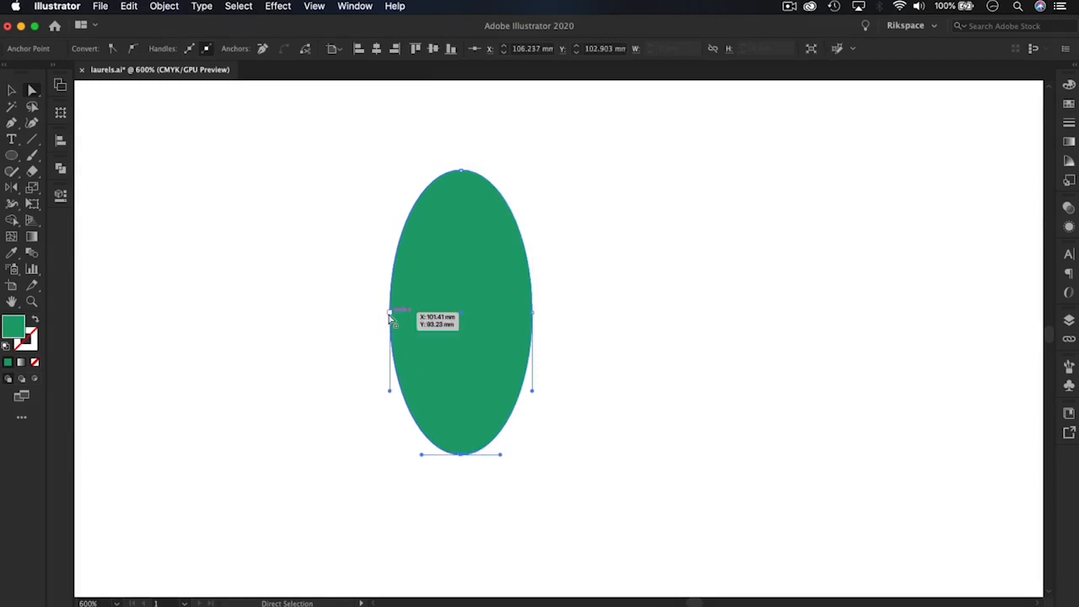
click(390, 312)
click(533, 314)
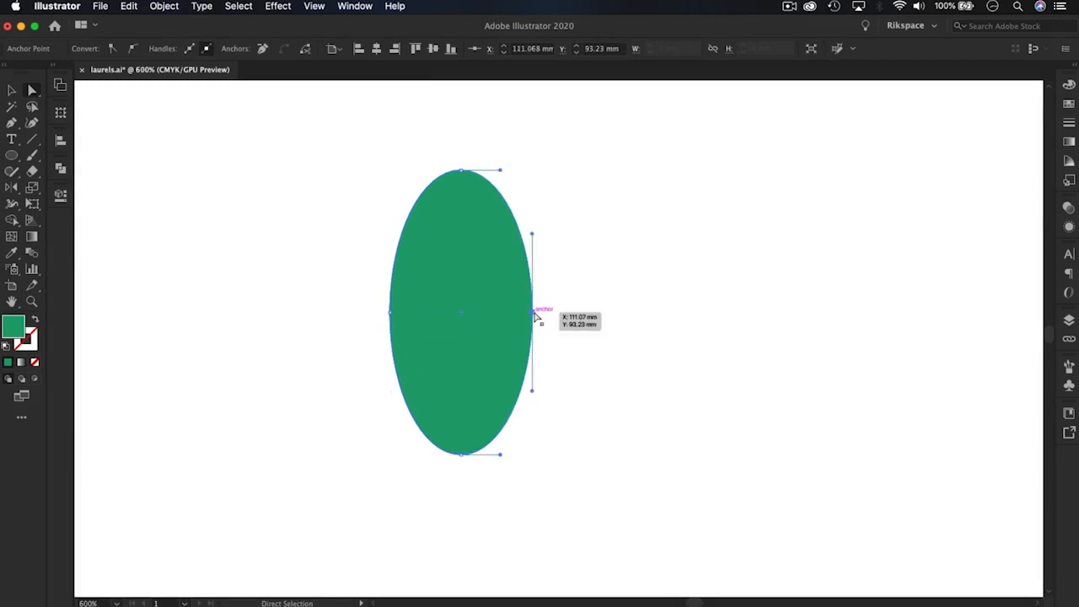
Shape the ellipse into a leaf by collapsing the top anchor's handles into a point and raising the bottom anchor about 1.5 mm
click(461, 171)
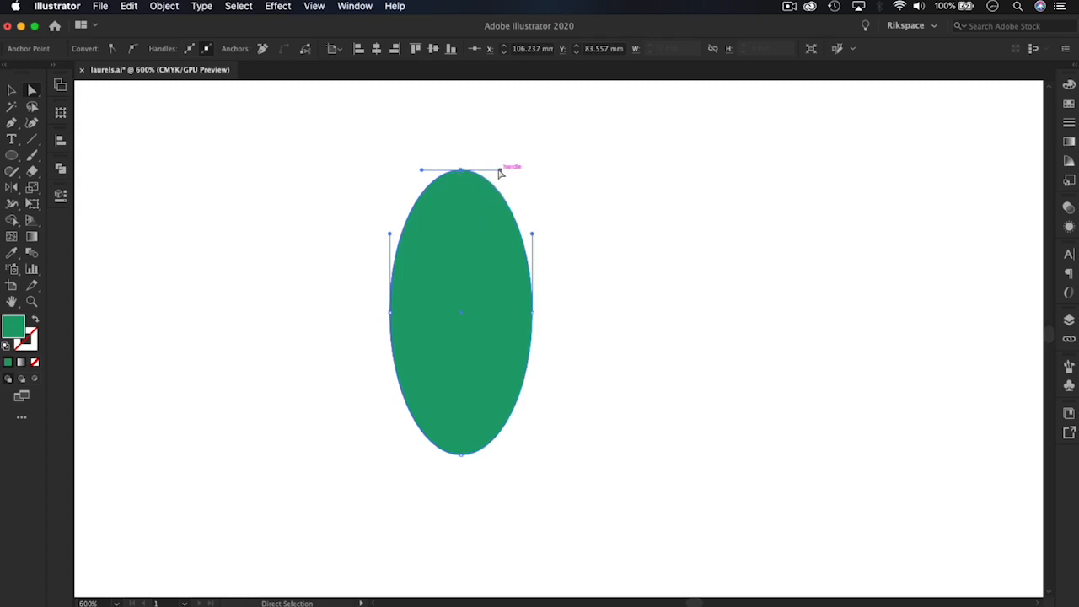
drag(502, 171, 462, 173)
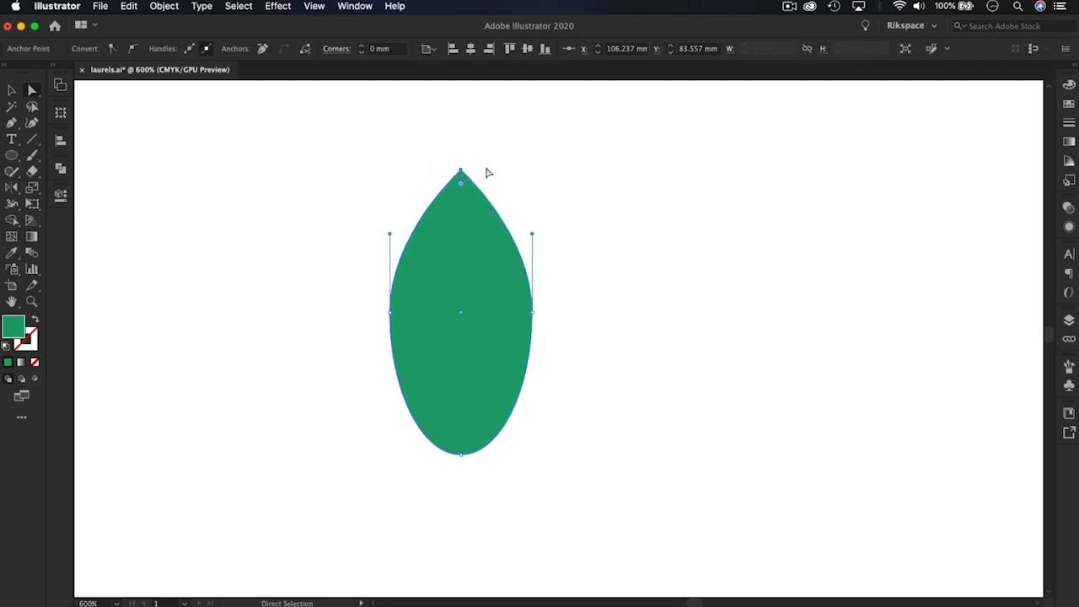
click(463, 455)
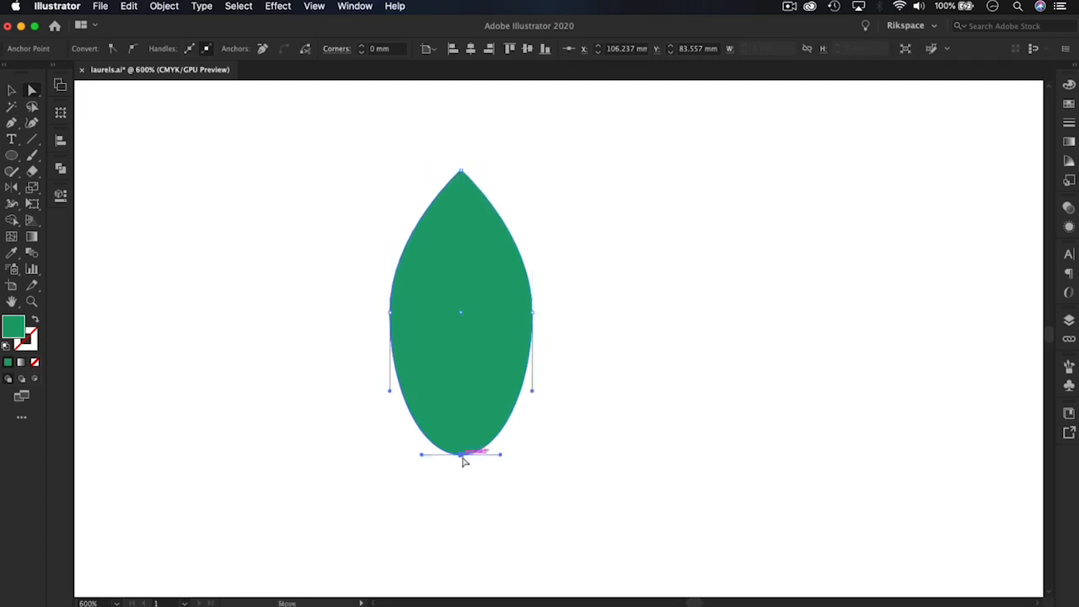
mouse_move(459, 455)
mouse_down()
mouse_move(461, 422)
mouse_move(460, 436)
mouse_up()
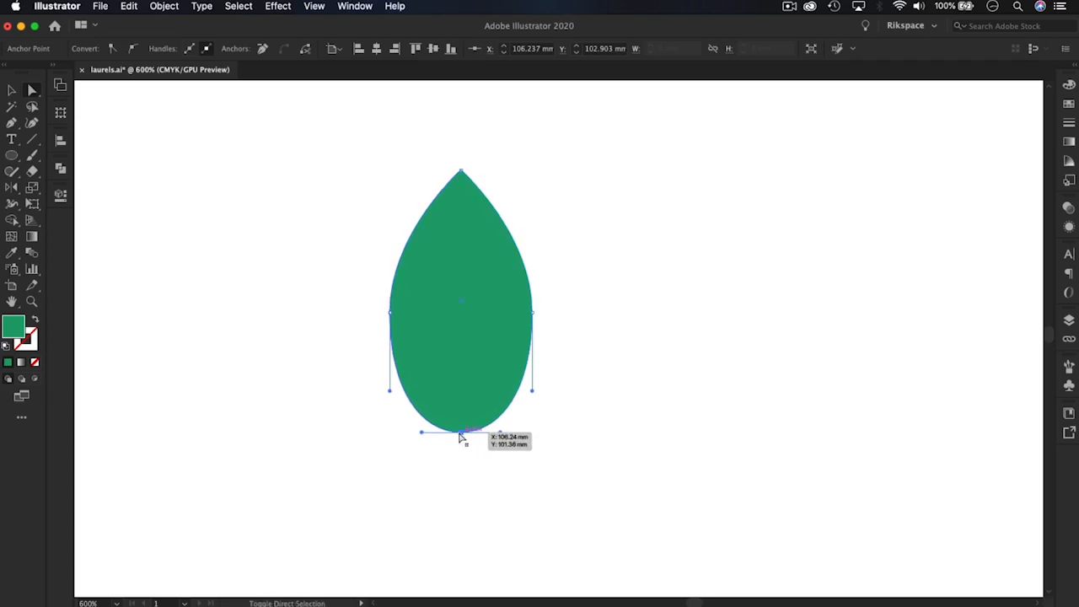
click(12, 91)
click(614, 277)
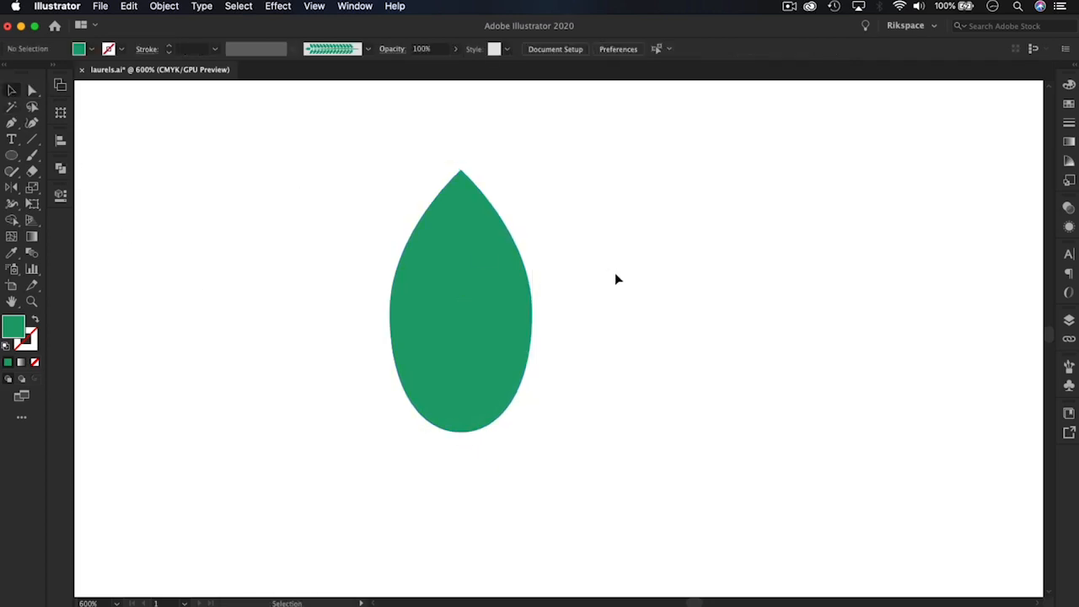
key(super+minus)
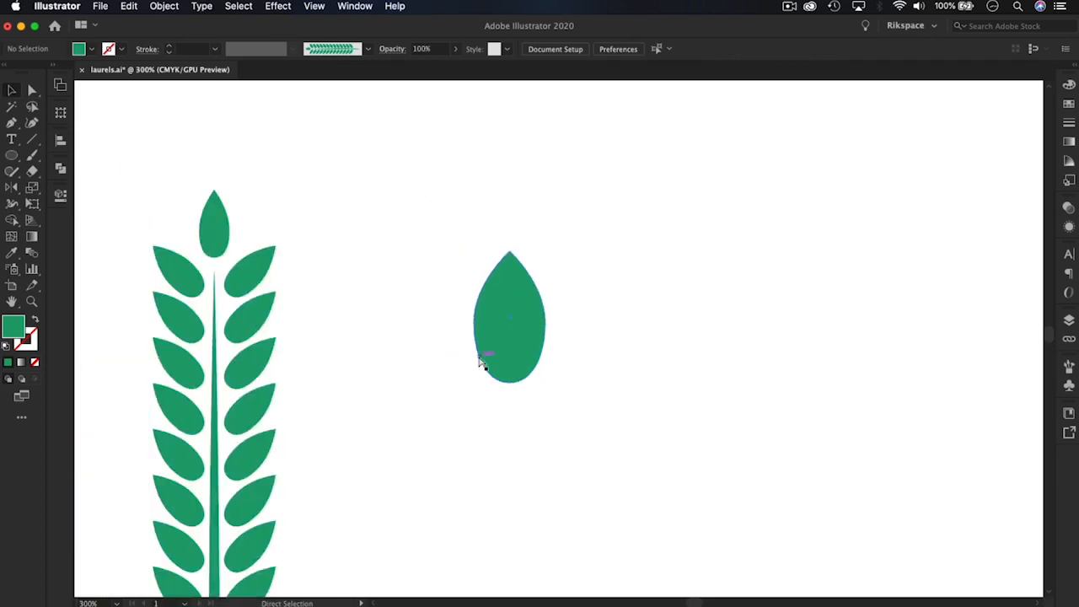
click(527, 344)
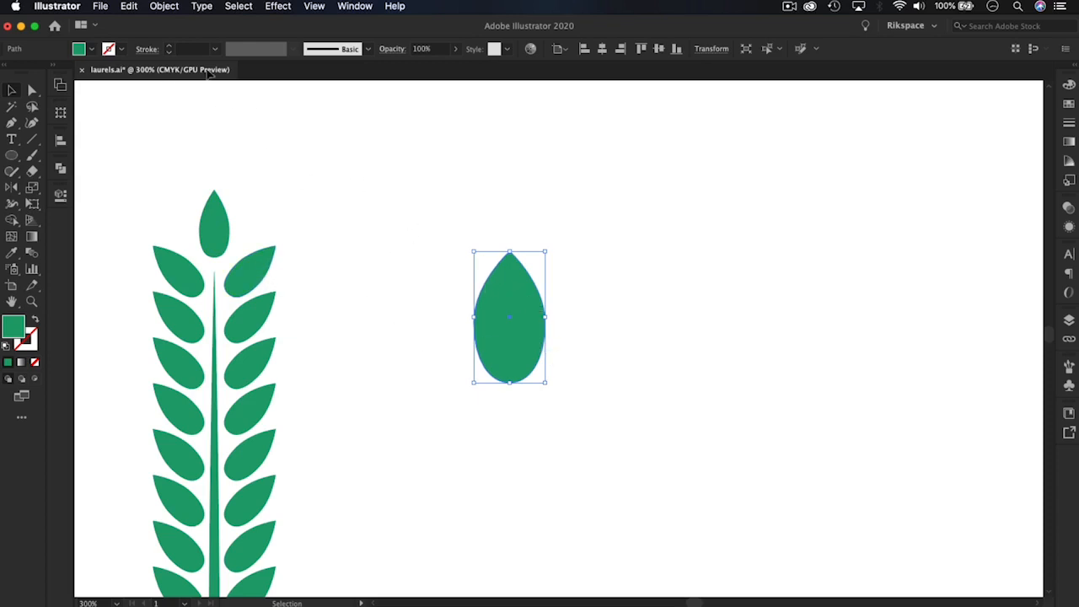
click(129, 7)
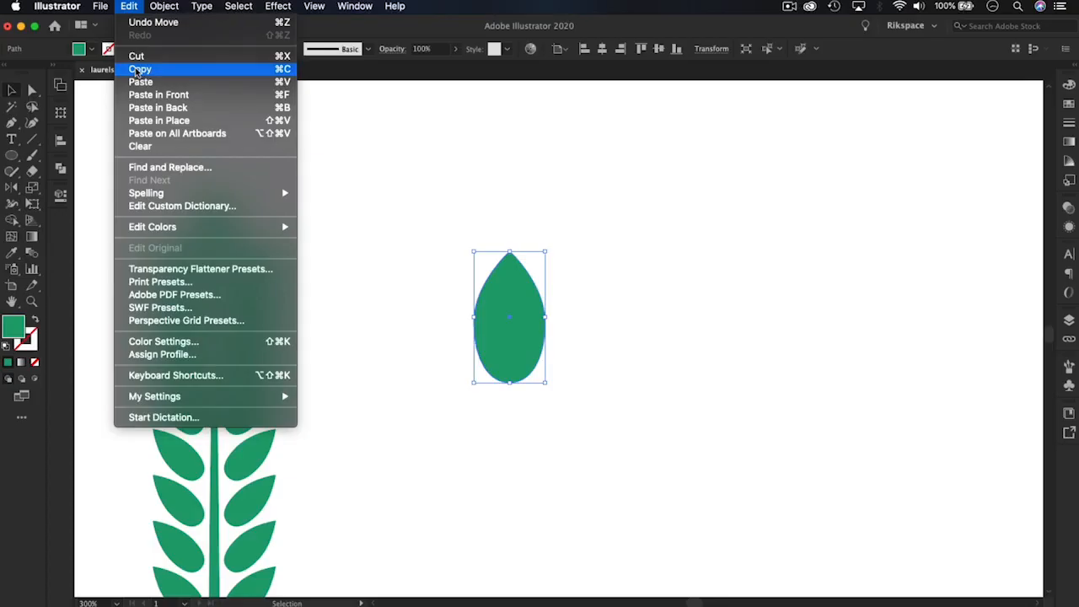
click(708, 231)
click(596, 236)
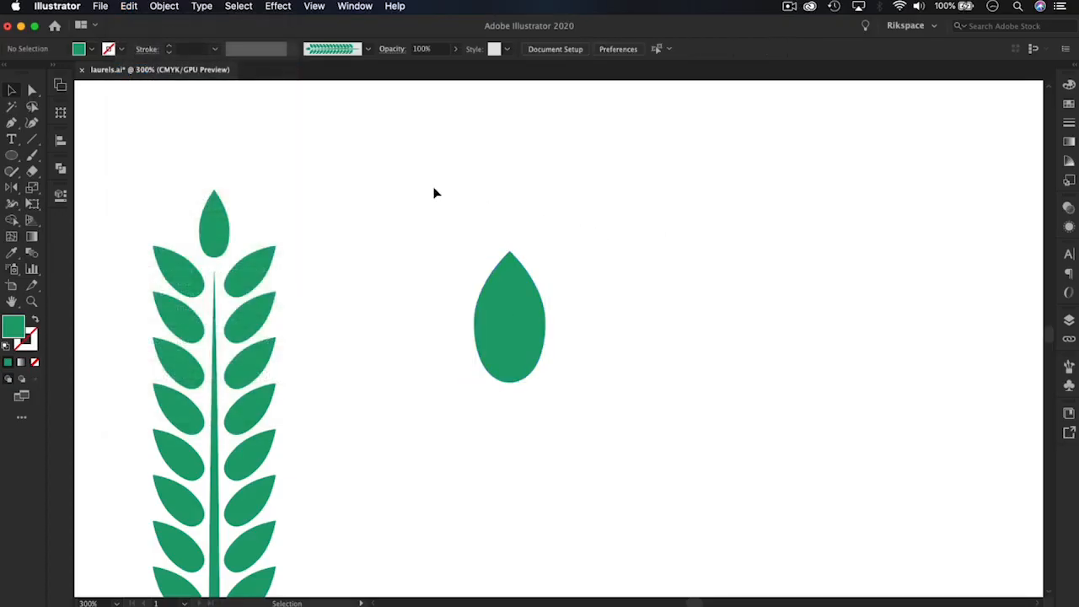
click(534, 308)
click(128, 7)
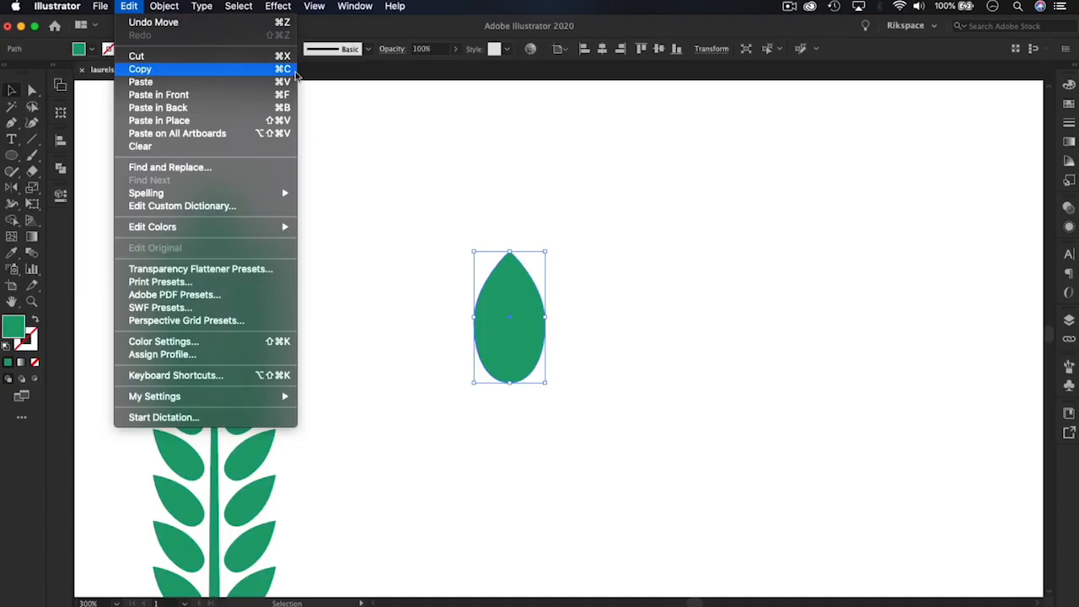
click(515, 343)
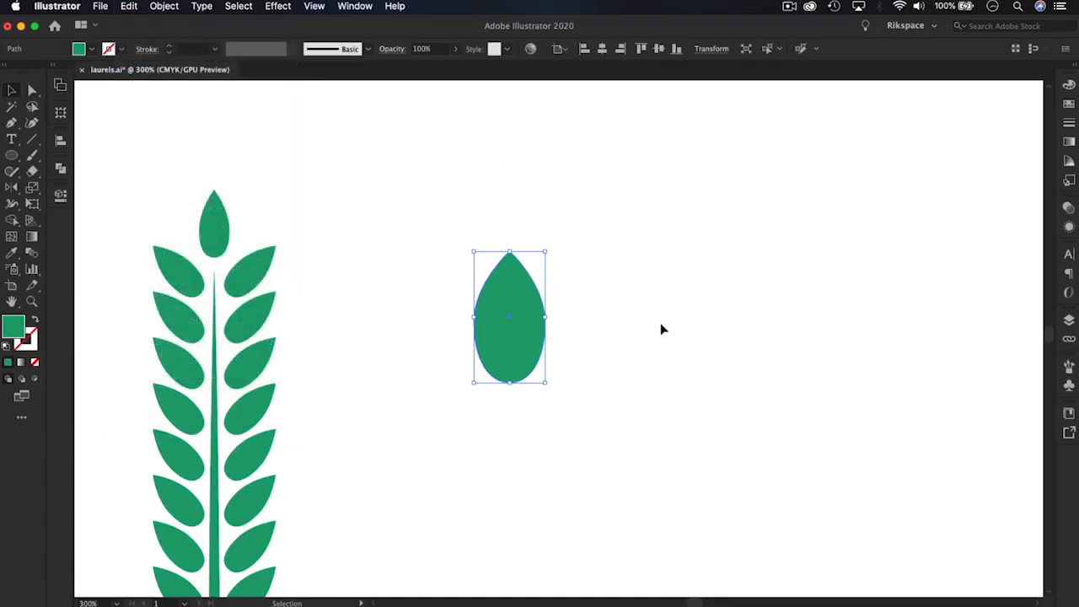
key(a)
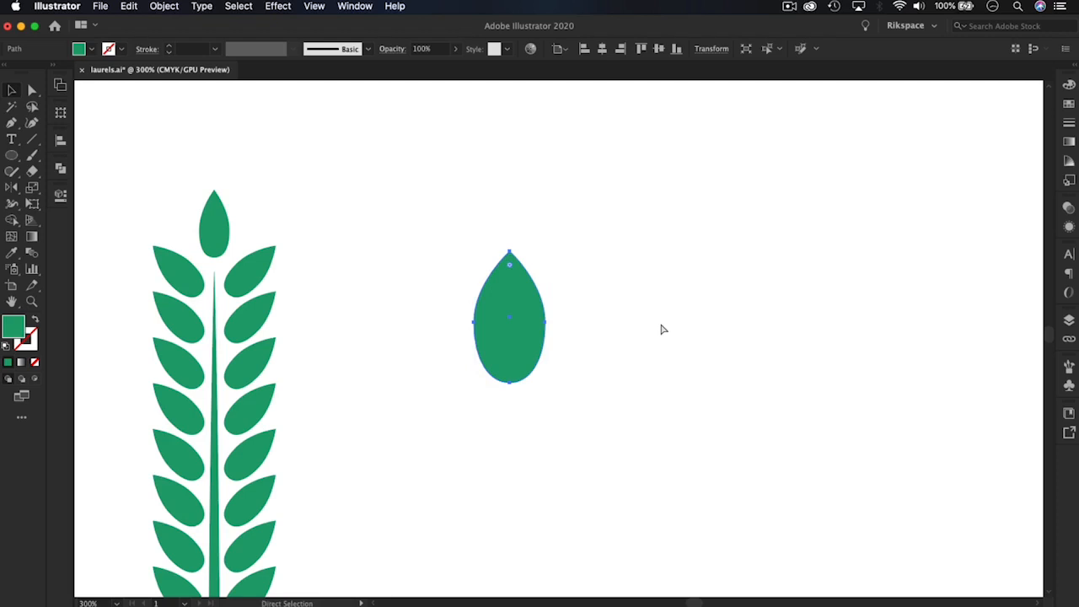
key(v)
key(a)
key(super+c)
key(super+v)
key(v)
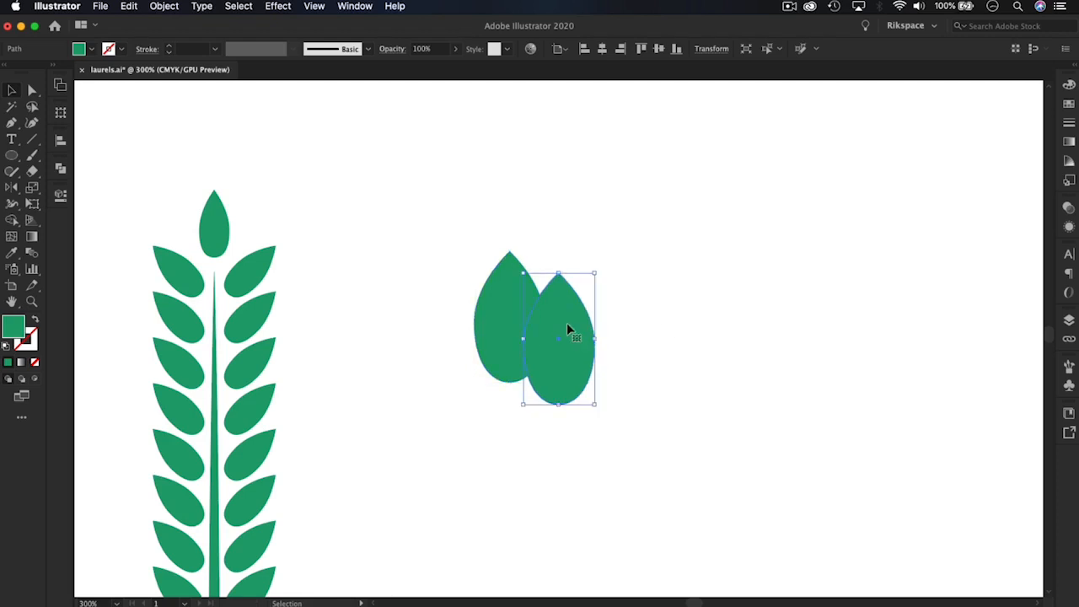
drag(566, 327, 615, 333)
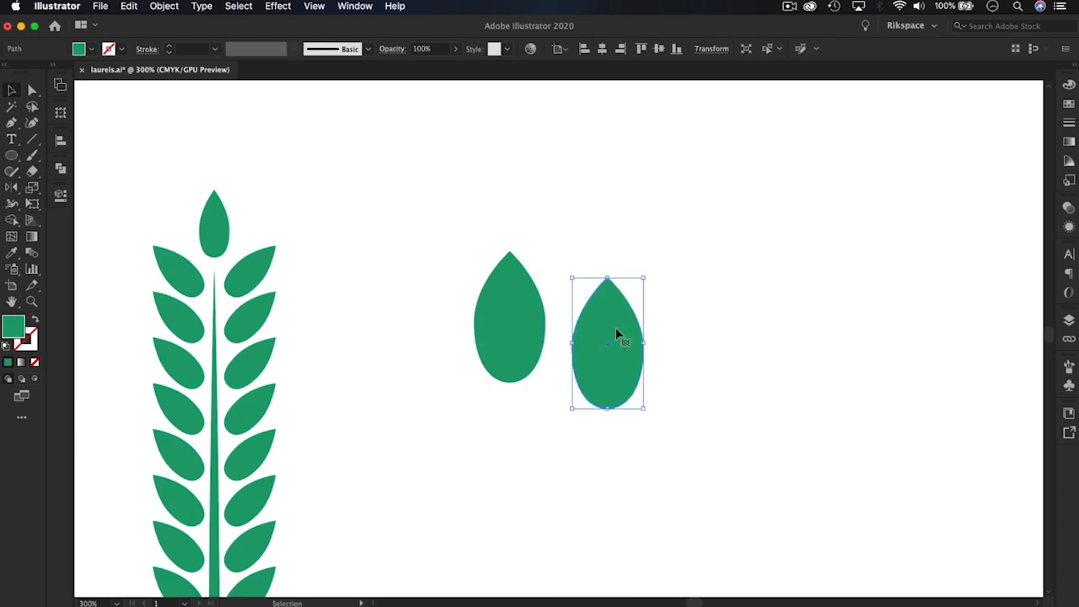
key(Delete)
Duplicate the leaf just to its right and rotate the copy about 45° clockwise
click(519, 306)
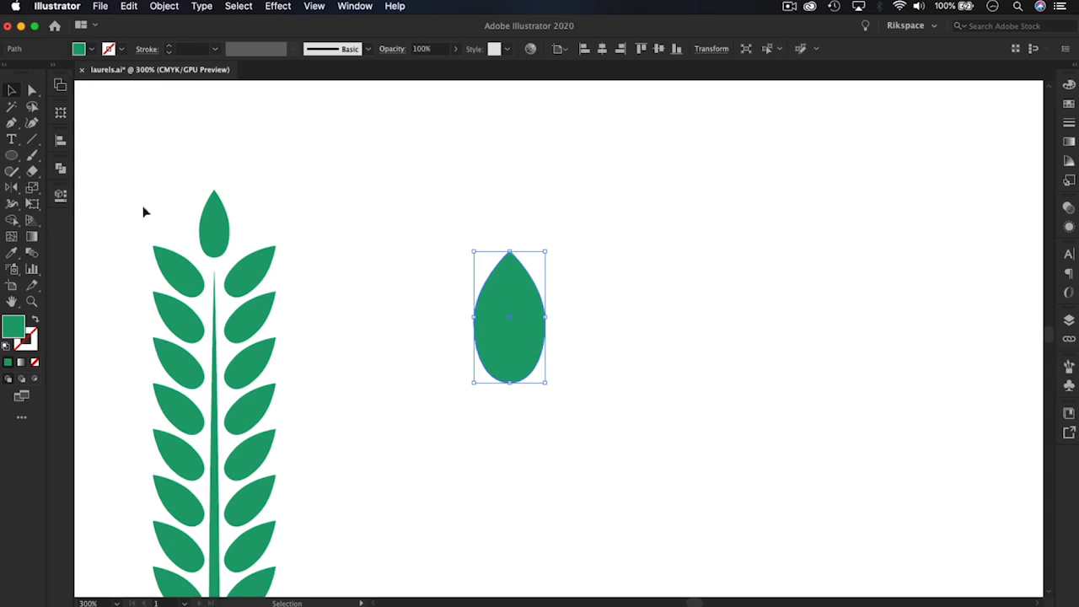
click(10, 91)
drag(508, 296, 604, 303)
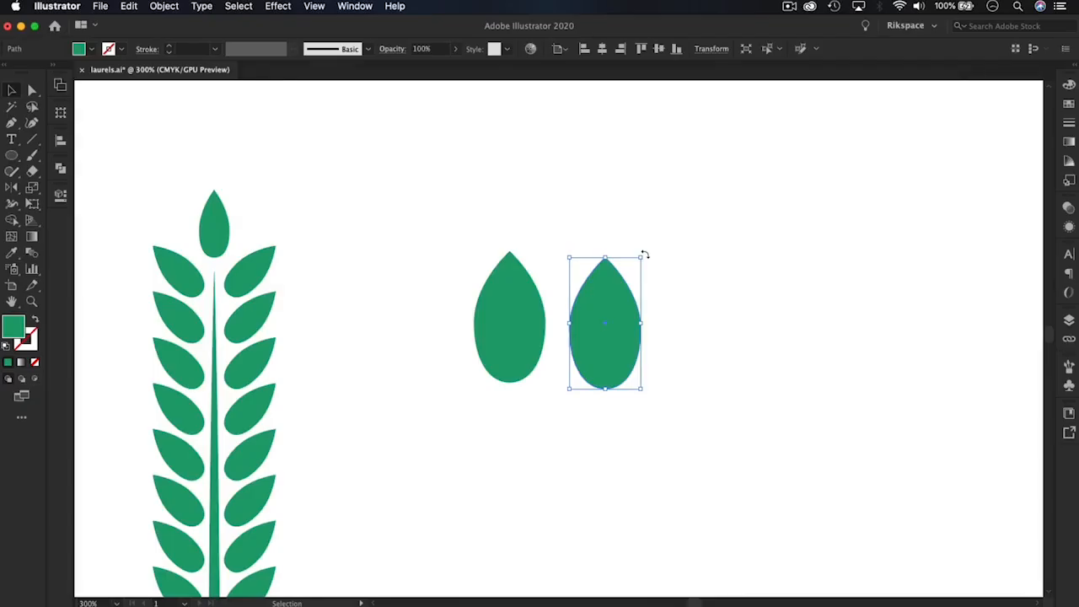
drag(645, 253, 663, 289)
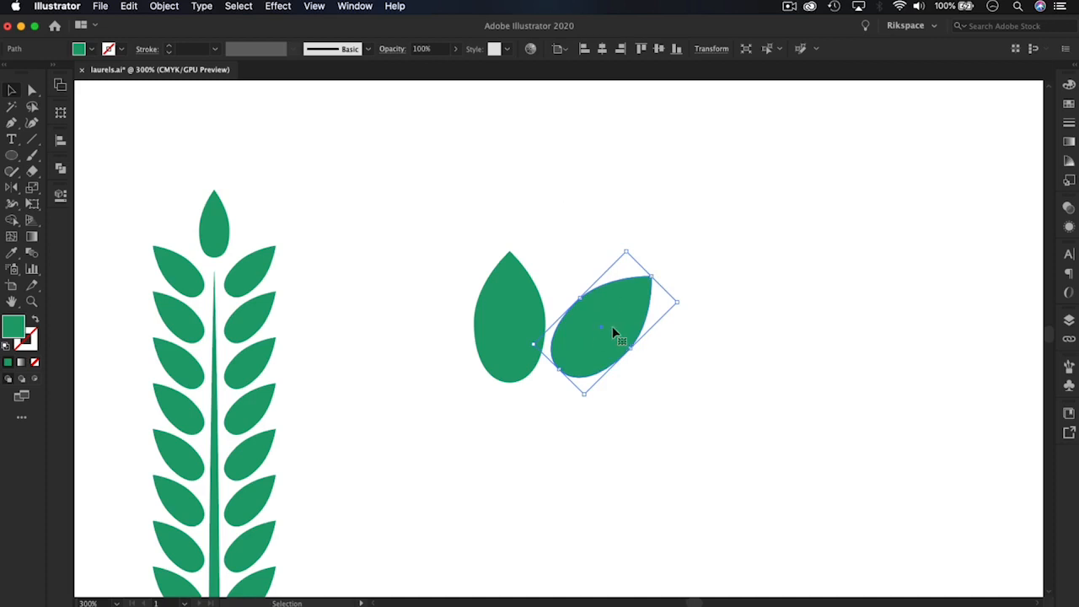
Move the tilted leaf straight down about 6.8 mm, below and to the right of the upright leaf
drag(601, 330, 595, 381)
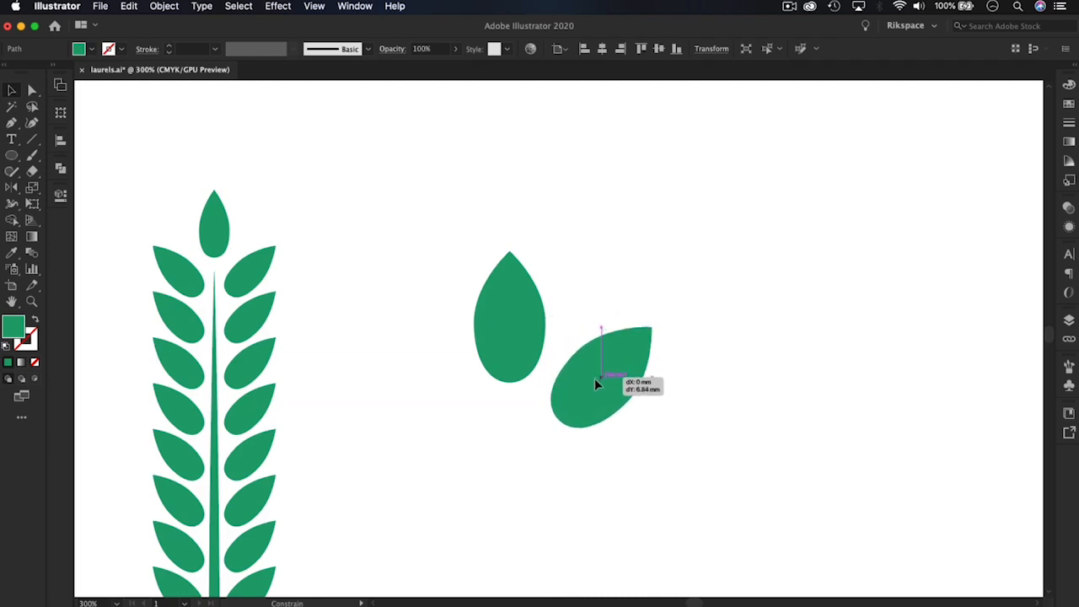
drag(595, 384, 596, 383)
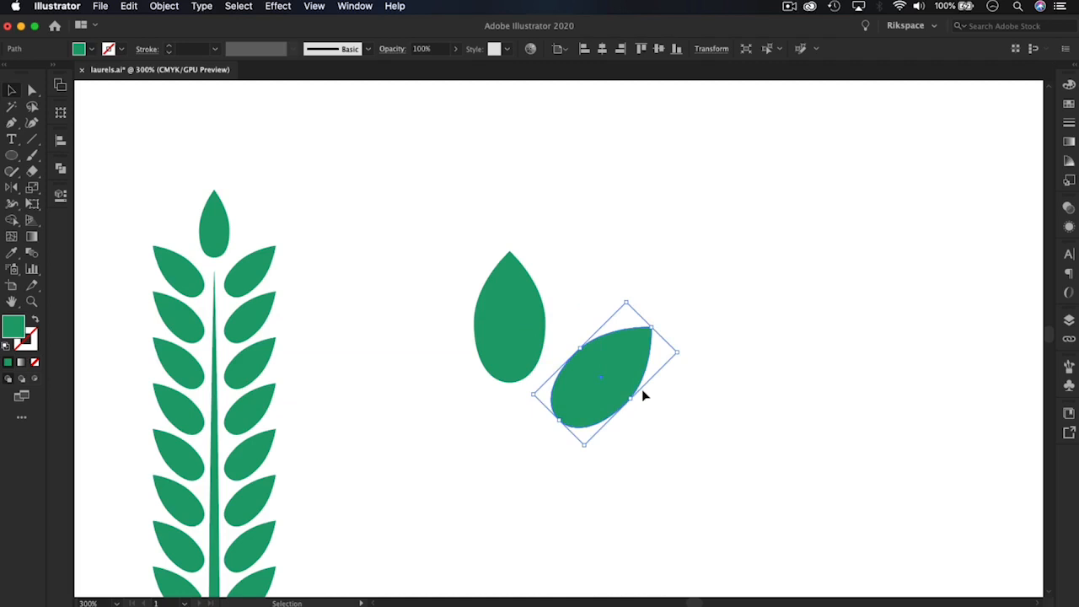
click(621, 278)
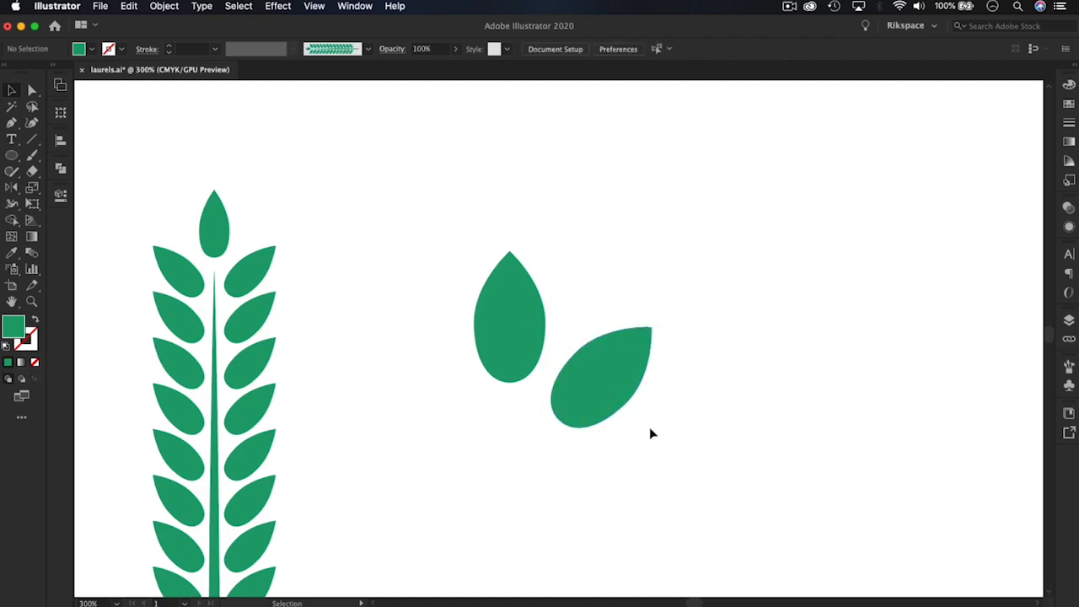
Scale both leaves together proportionally to about half size and move them up level with the finished branch's tip
drag(453, 258, 686, 467)
click(458, 260)
drag(438, 237, 683, 476)
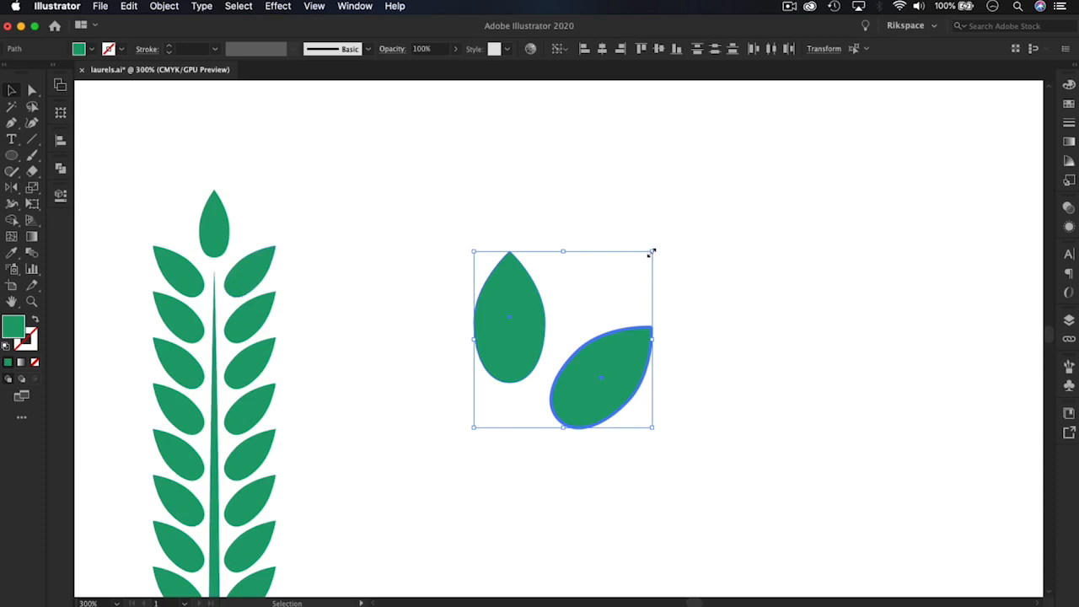
drag(652, 251, 536, 341)
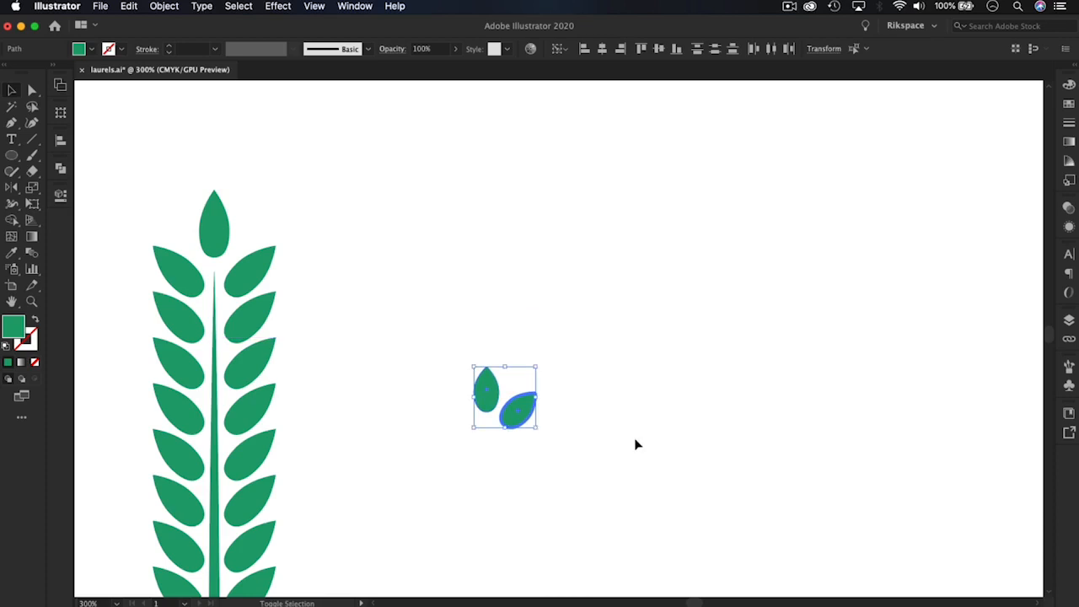
click(585, 422)
click(511, 409)
drag(537, 369, 561, 341)
drag(499, 377, 567, 261)
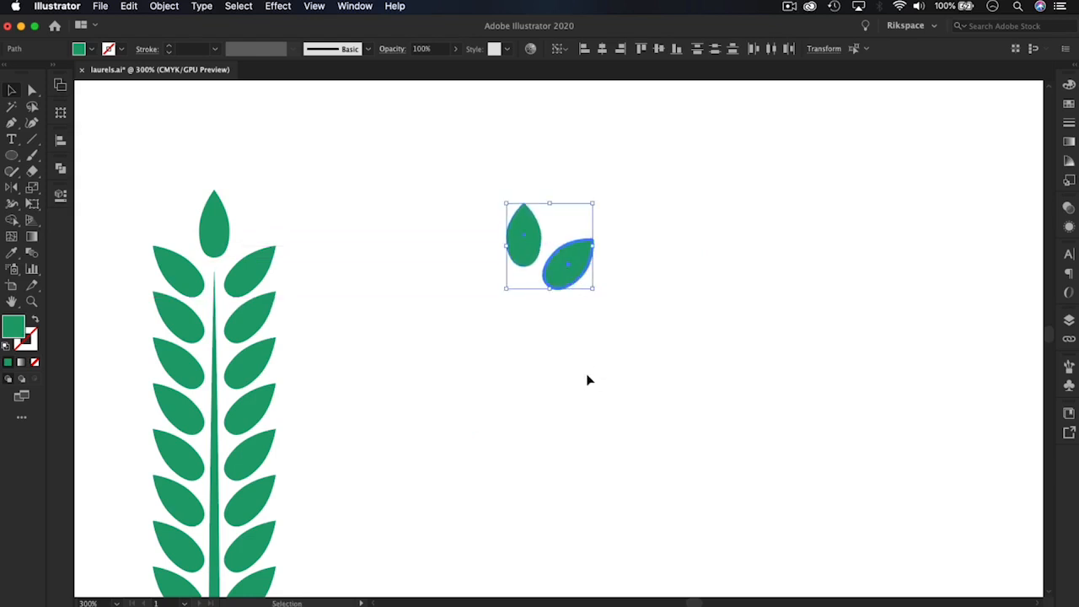
Move the tilted leaf slightly down so it sits farther below the upright leaf
click(589, 380)
click(571, 272)
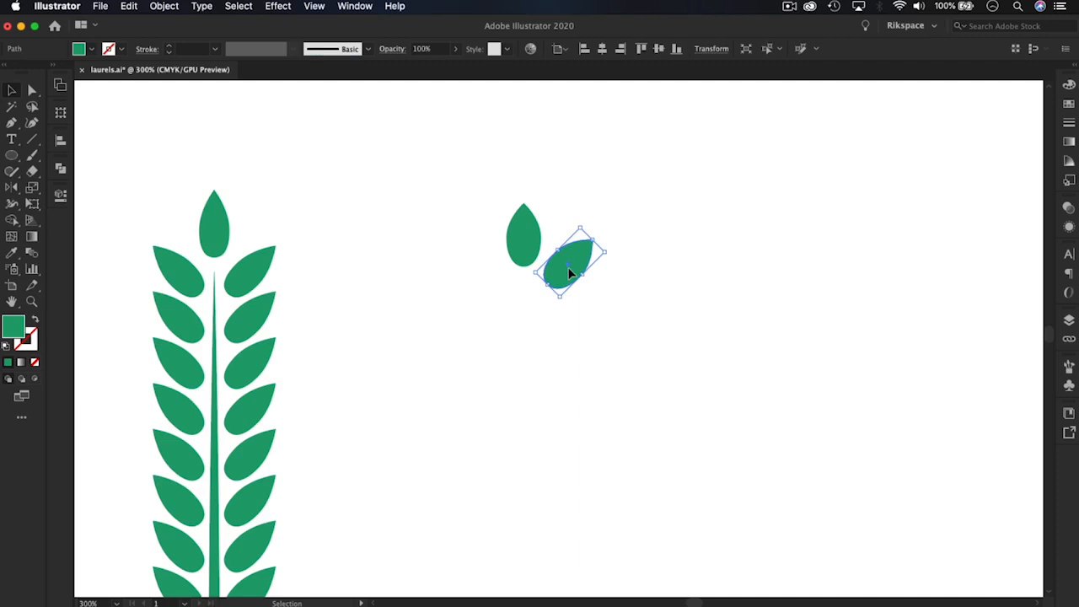
drag(568, 273, 563, 292)
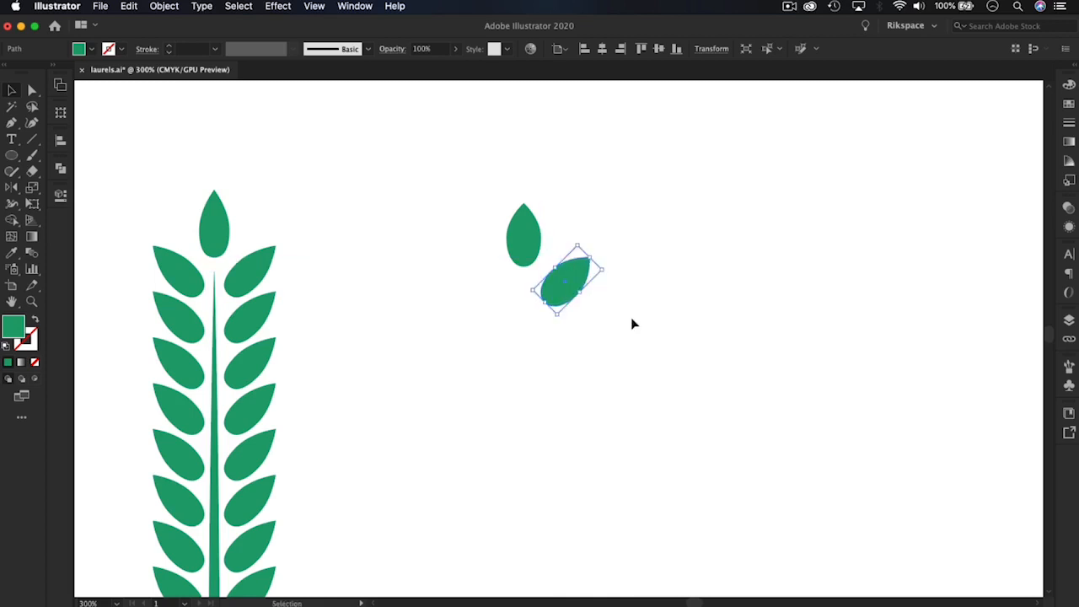
click(630, 318)
Draw a long, very narrow vertical ellipse as the stem, starting just below the upright leaf
drag(660, 338, 688, 298)
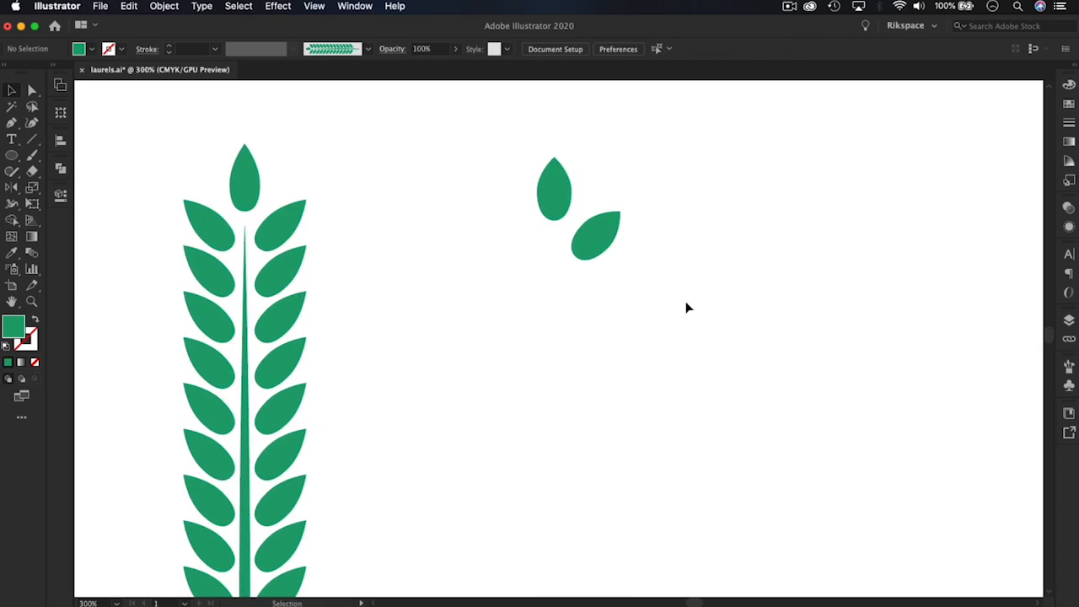
click(12, 158)
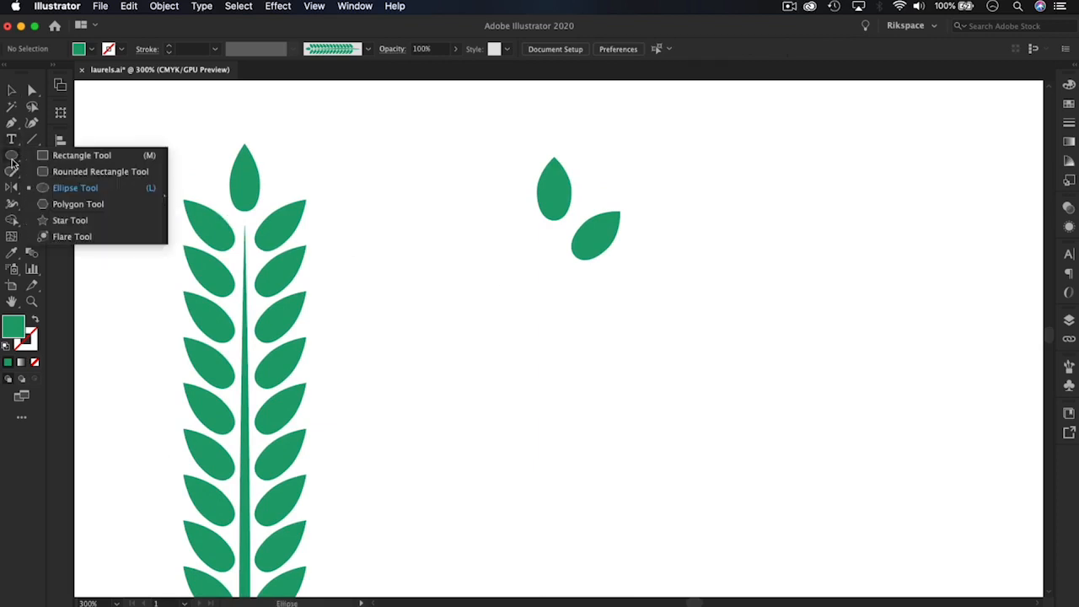
click(74, 189)
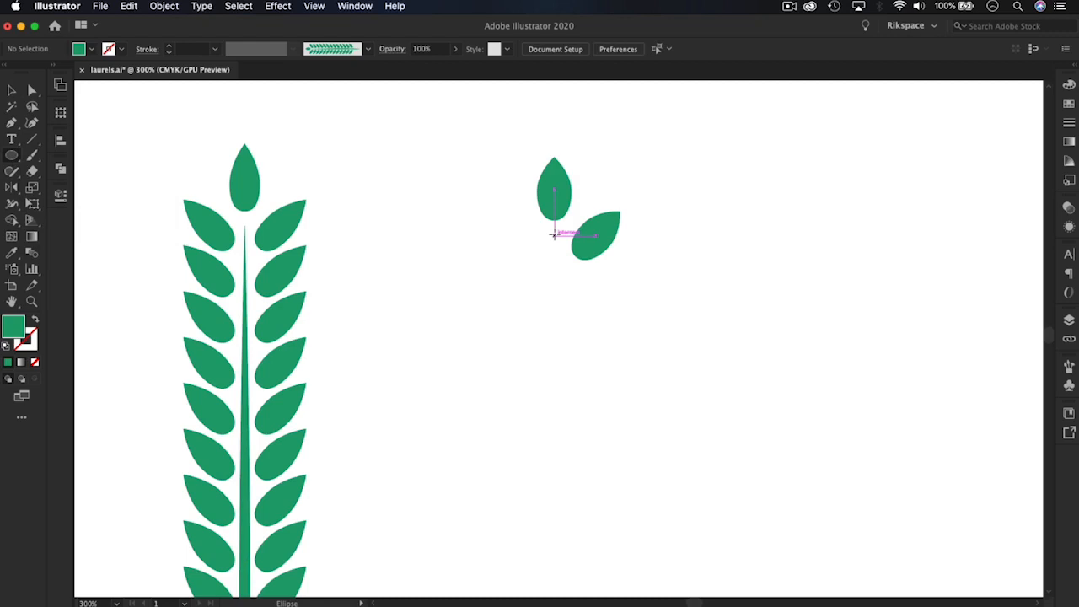
drag(554, 234, 568, 581)
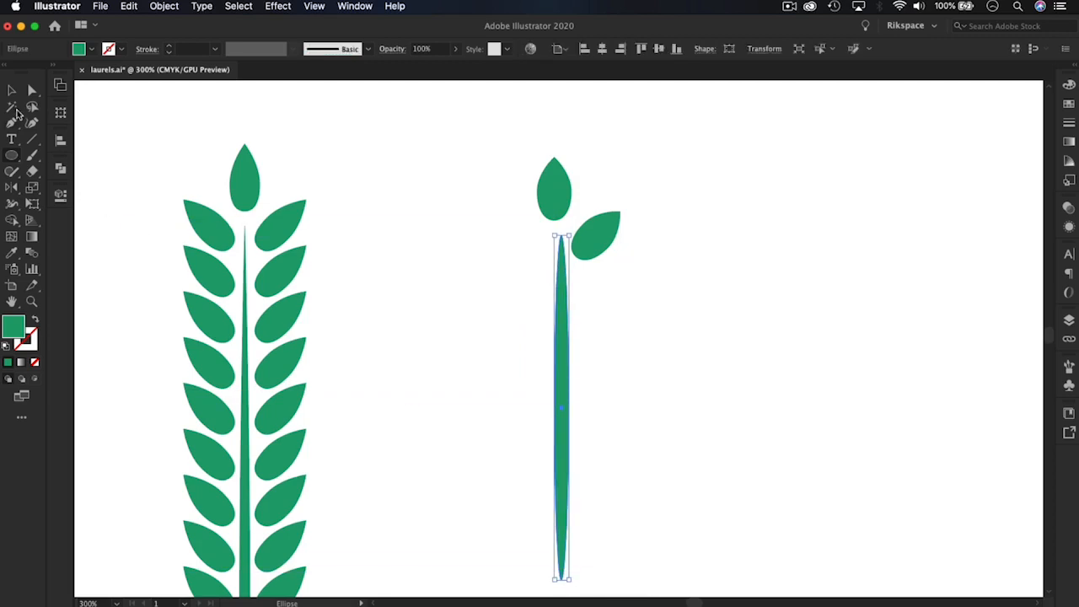
Stretch the stem ellipse downward until its lower tip is level with the end of the finished branch's stem
click(12, 89)
scroll(559, 247, down, 3)
drag(558, 247, 566, 284)
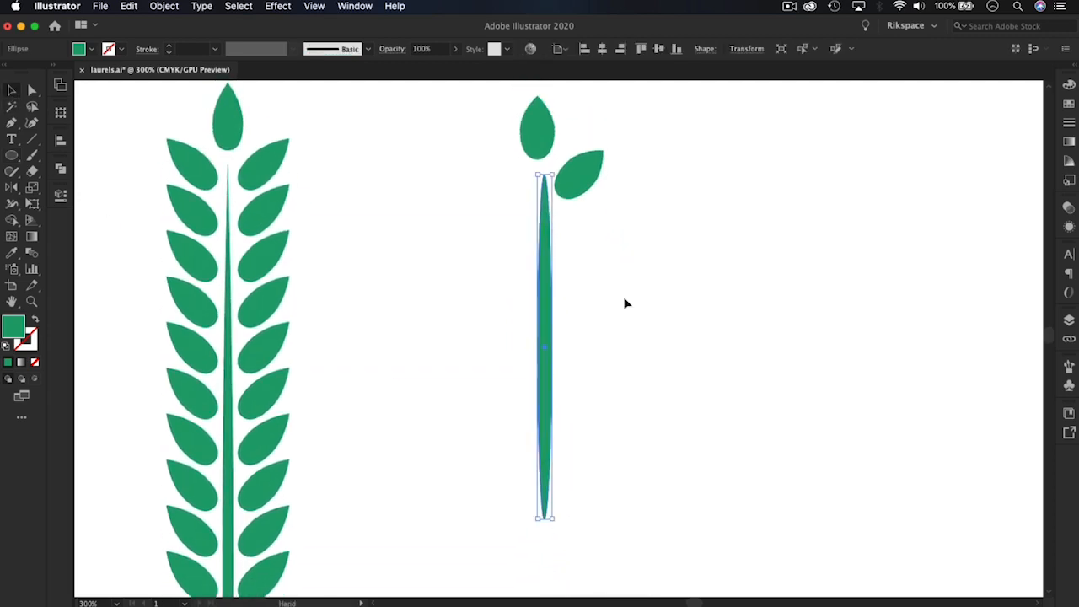
key(super+minus)
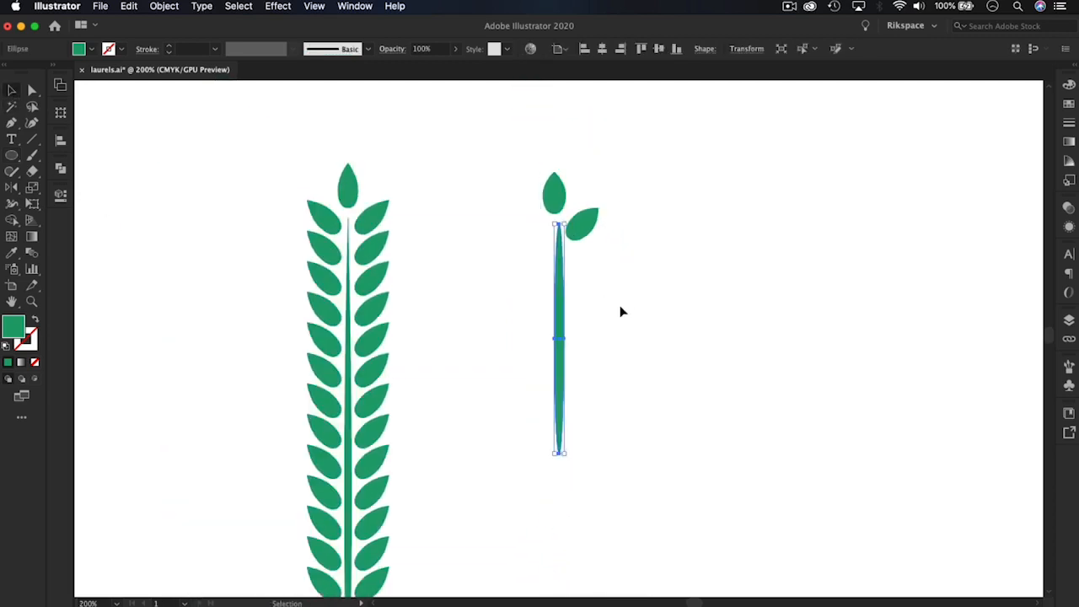
drag(553, 450, 530, 385)
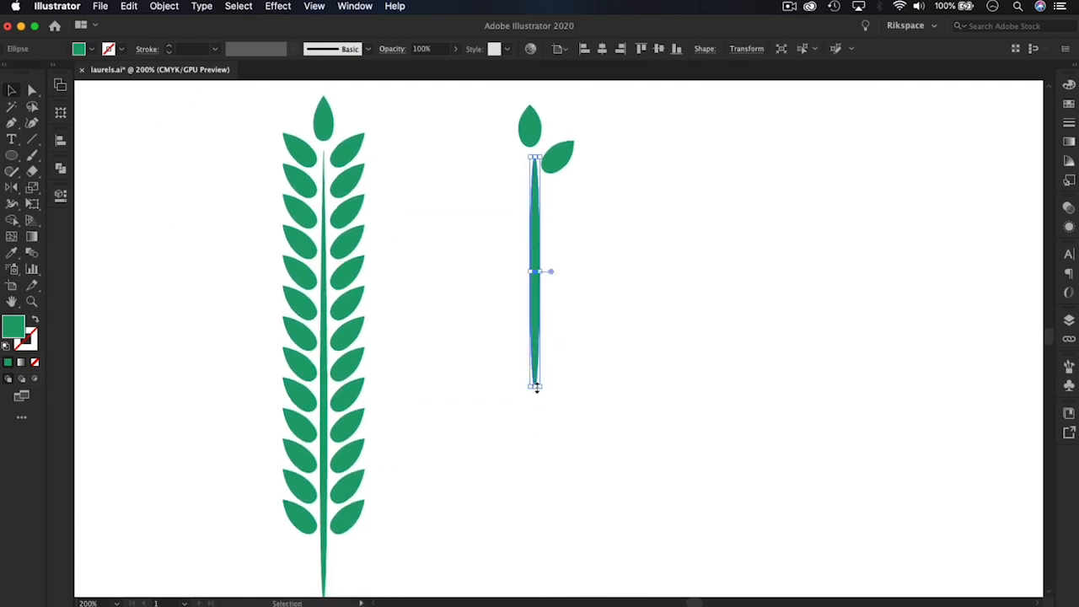
drag(536, 388, 522, 553)
drag(543, 472, 522, 395)
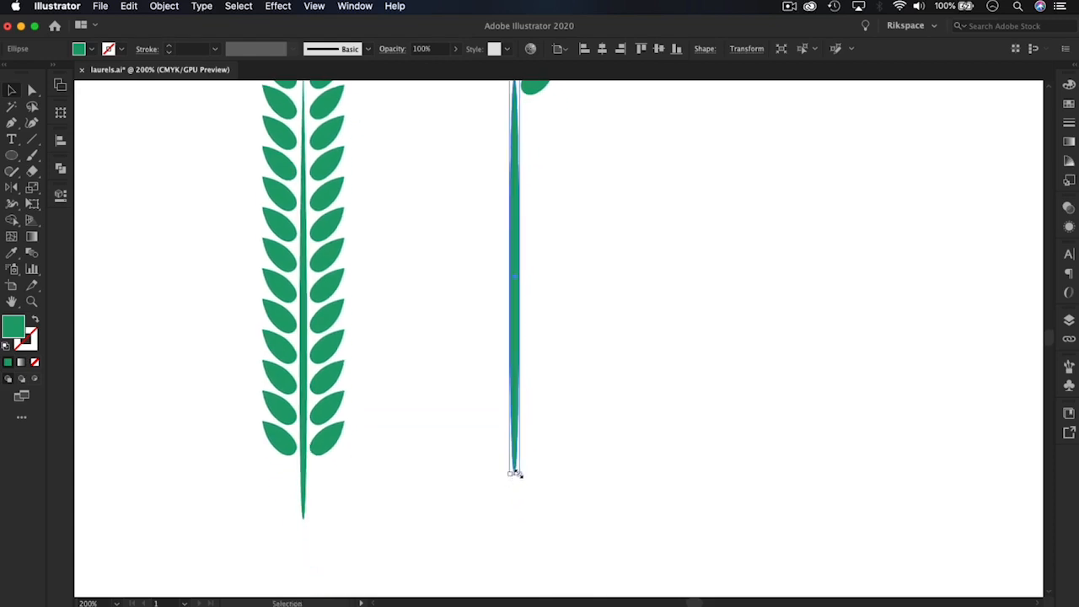
drag(513, 473, 509, 517)
drag(547, 295, 545, 386)
mouse_move(532, 347)
mouse_down()
mouse_move(535, 394)
mouse_move(525, 287)
mouse_move(517, 384)
mouse_up()
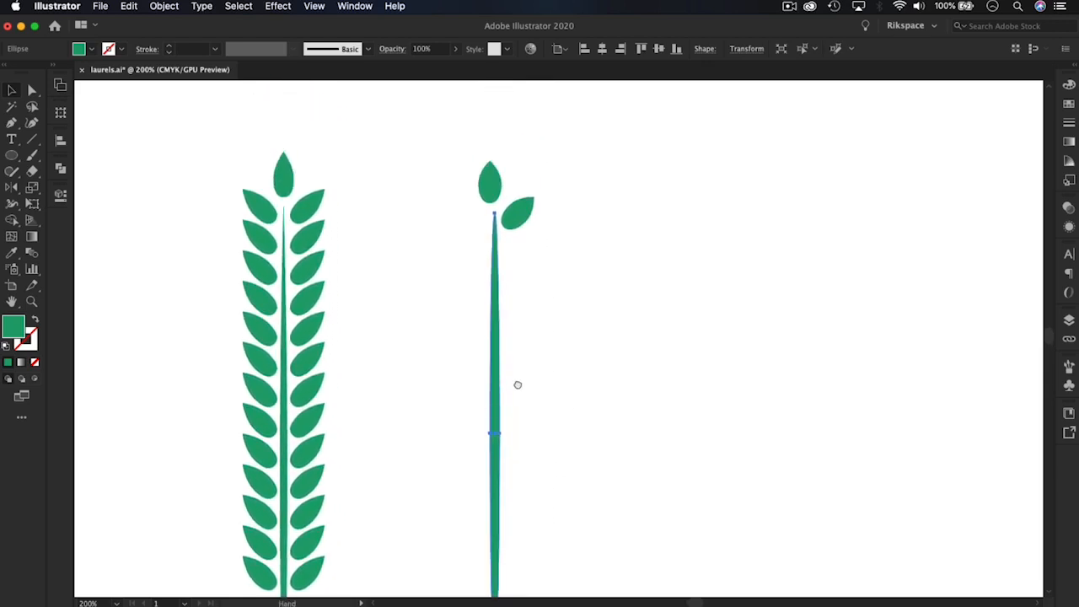
Narrow the stem ellipse to roughly half its width while keeping its length
click(498, 244)
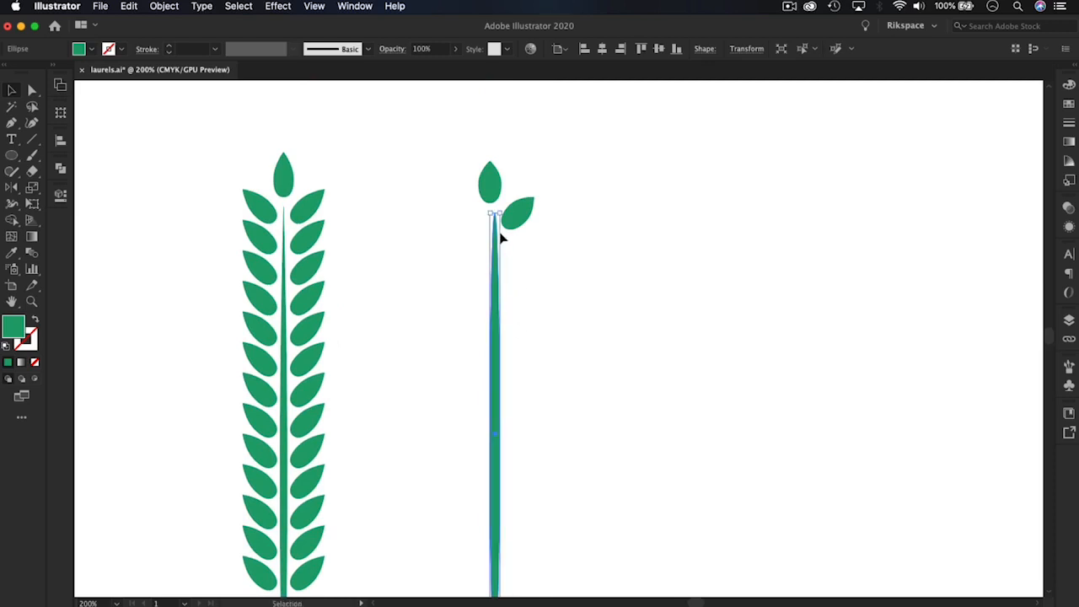
scroll(497, 482, down, 3)
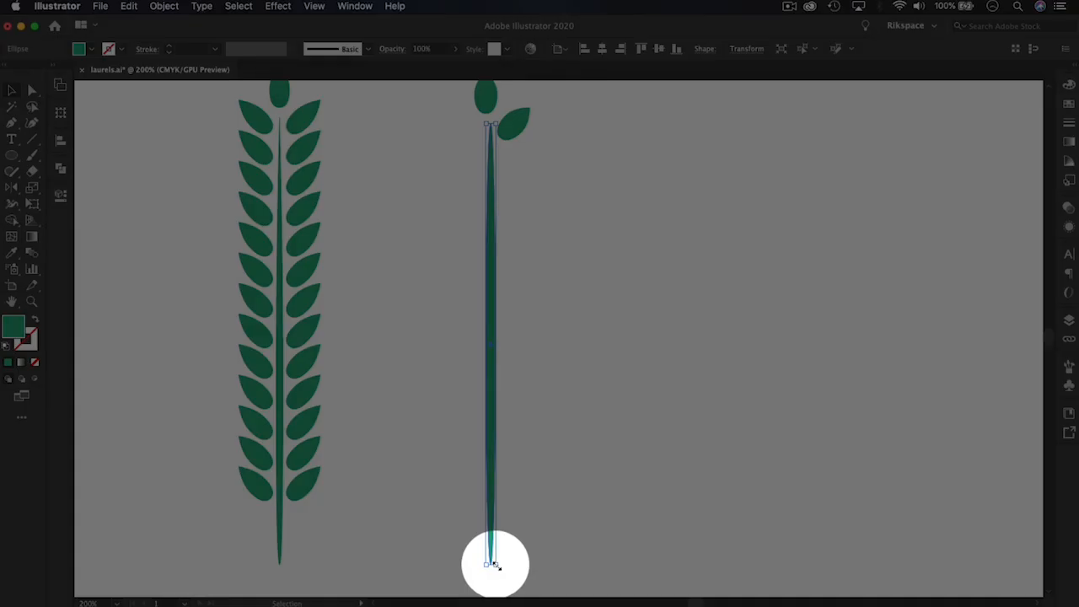
drag(496, 566, 492, 564)
click(605, 486)
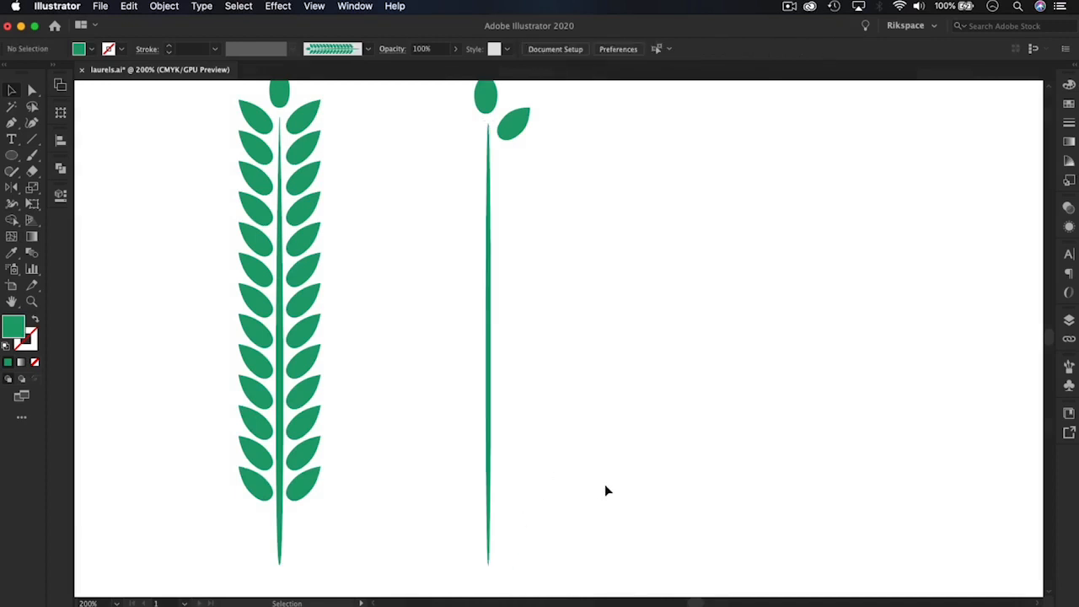
Widen the thin stem ellipse slightly by extending its left side outward
key(a)
click(487, 421)
key(super+equal)
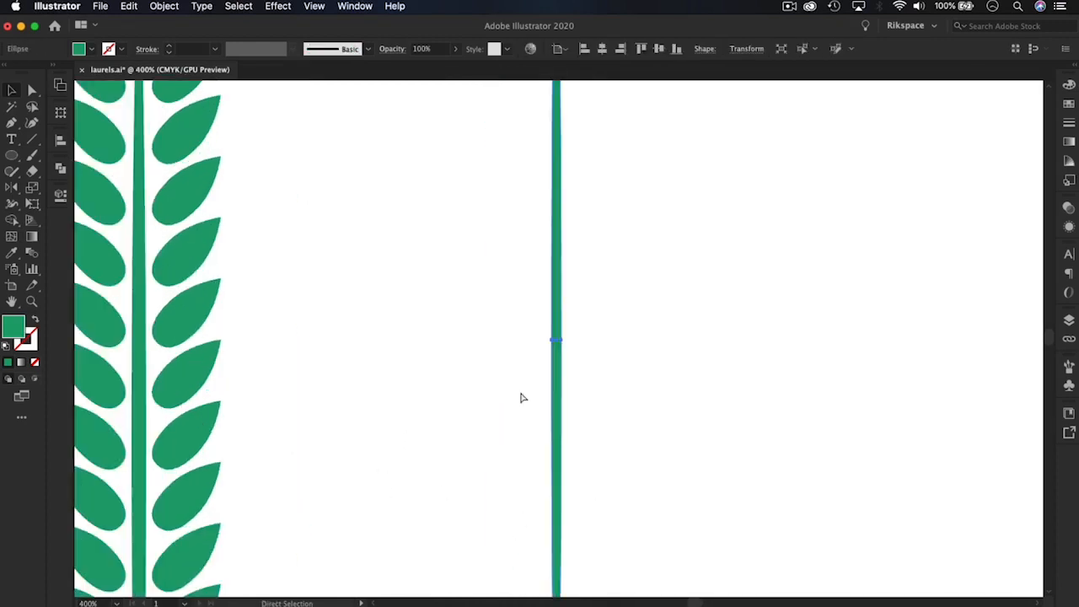
key(super+equal)
click(550, 359)
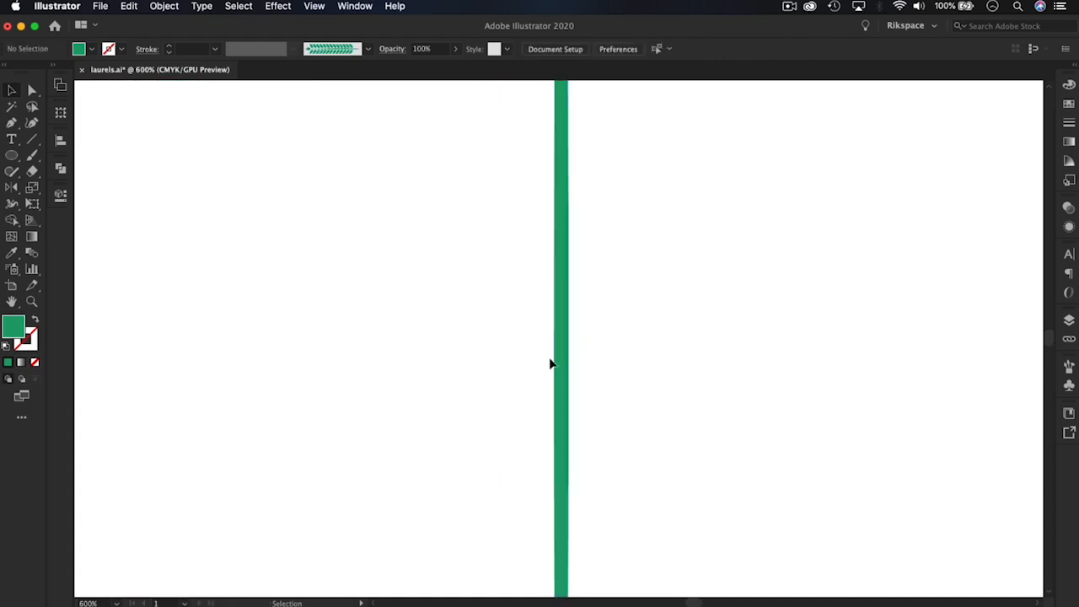
click(556, 362)
key(space)
drag(550, 222, 562, 453)
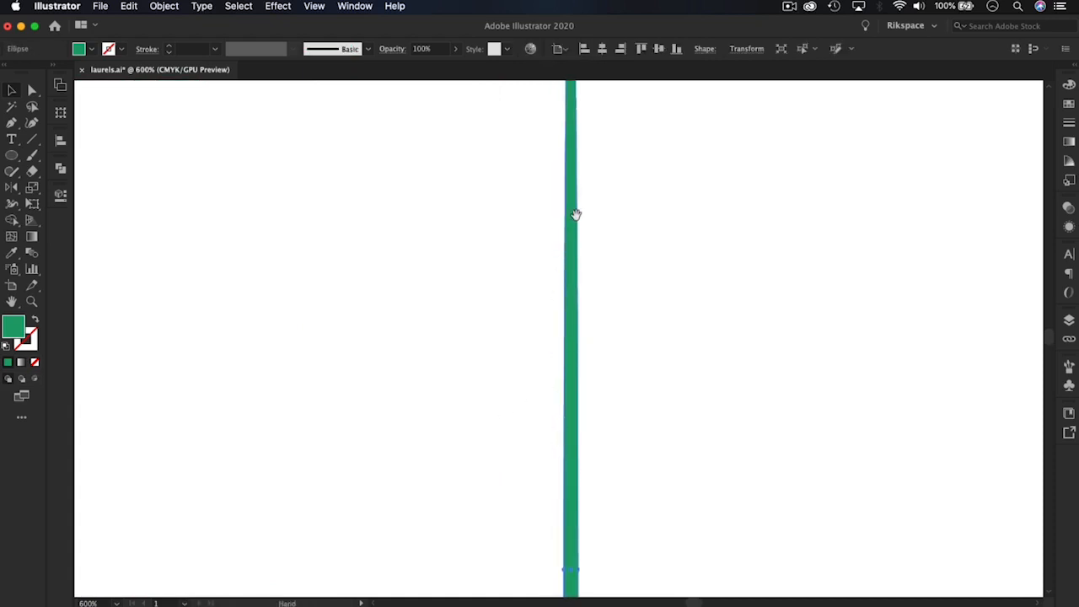
drag(575, 214, 566, 427)
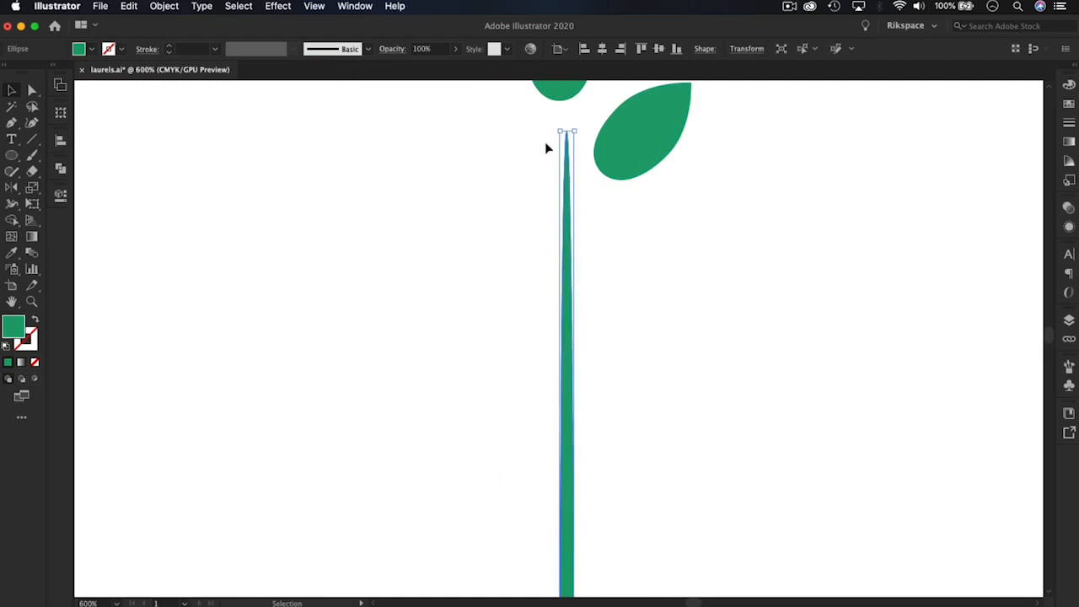
drag(557, 131, 553, 130)
click(657, 258)
Compare the new stem and two leaves with the finished branch, both as a whole and close up
key(super+minus)
key(super+minus)
key(super+minus)
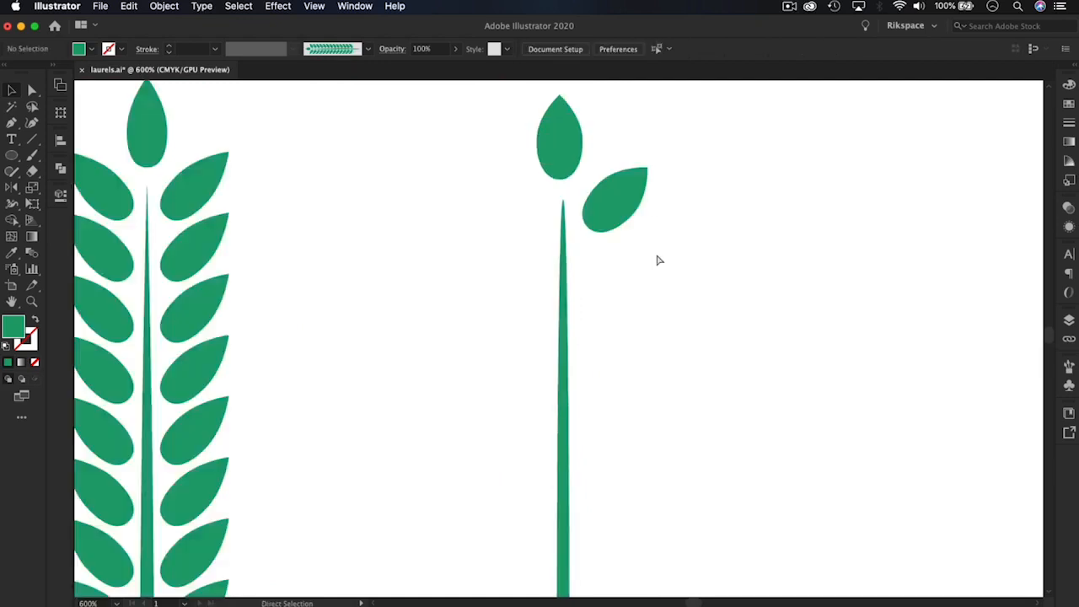
key(super+minus)
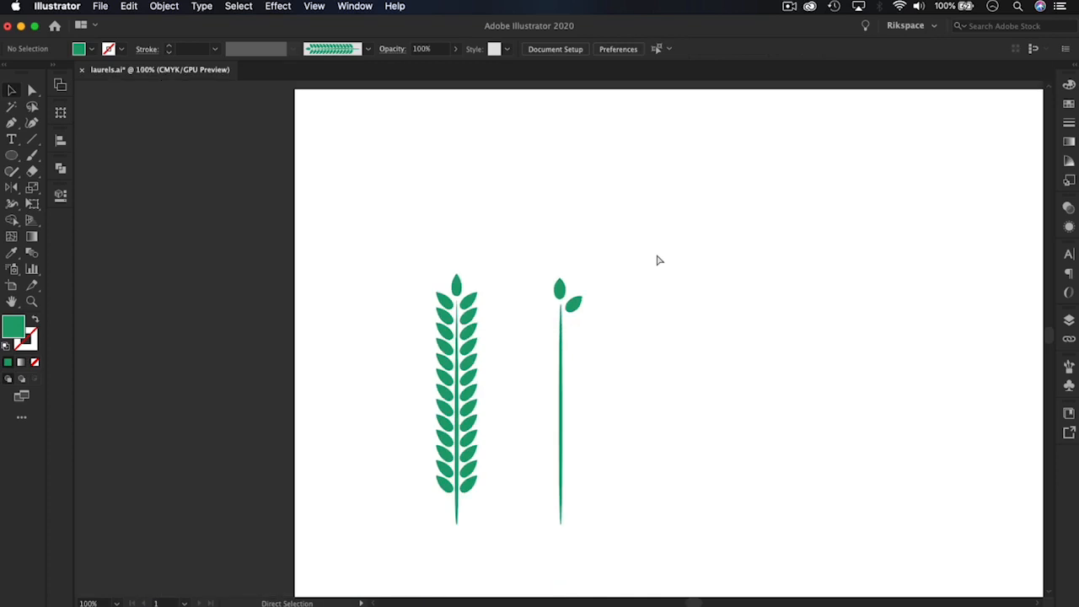
key(super+equal)
key(super+equal)
key(super+equal)
key(super+equal)
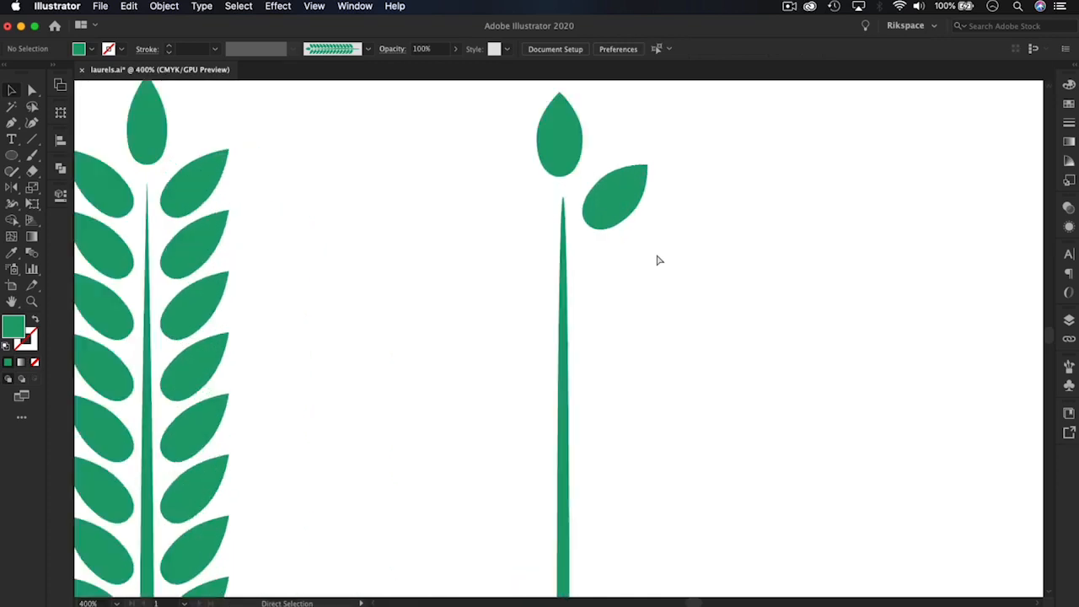
Lengthen the new top leaf upward and stretch the tilted side leaf outward along its slant
key(super+minus)
key(super+minus)
key(super+minus)
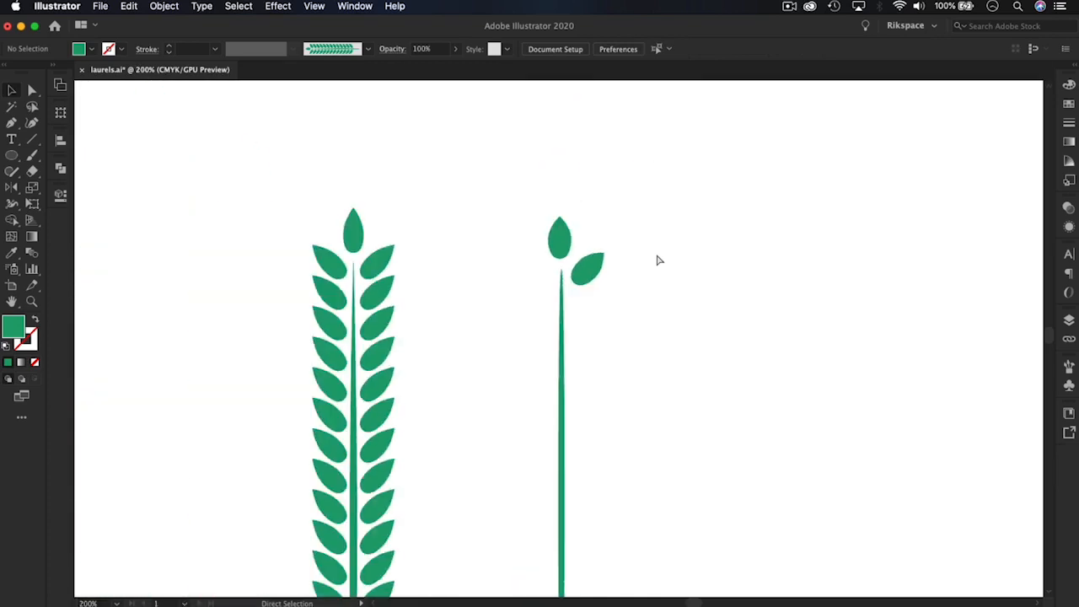
click(568, 246)
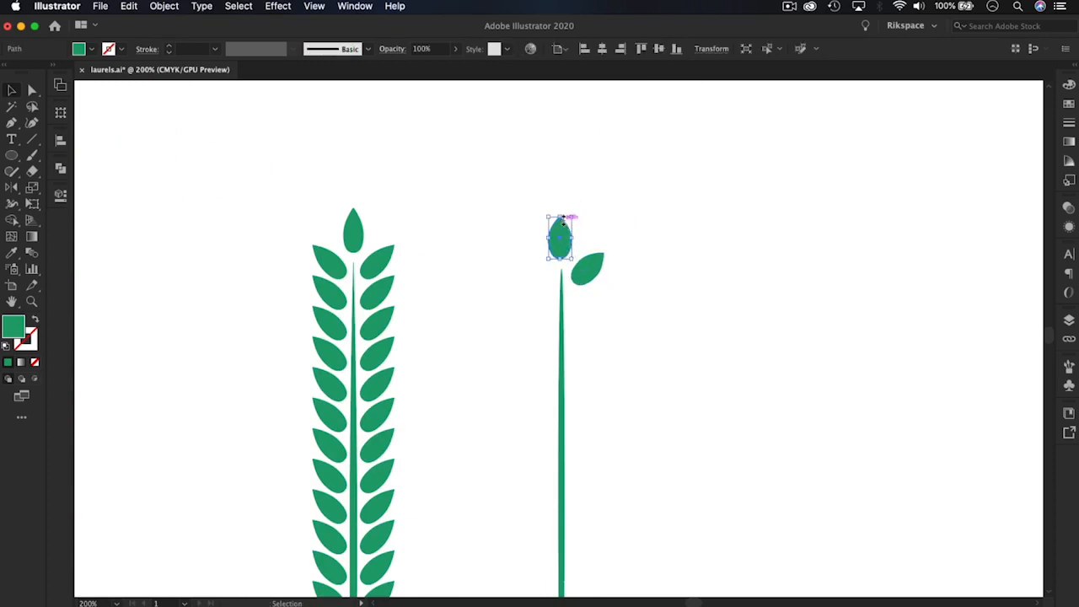
drag(560, 217, 560, 208)
click(593, 255)
drag(605, 250, 618, 272)
click(632, 304)
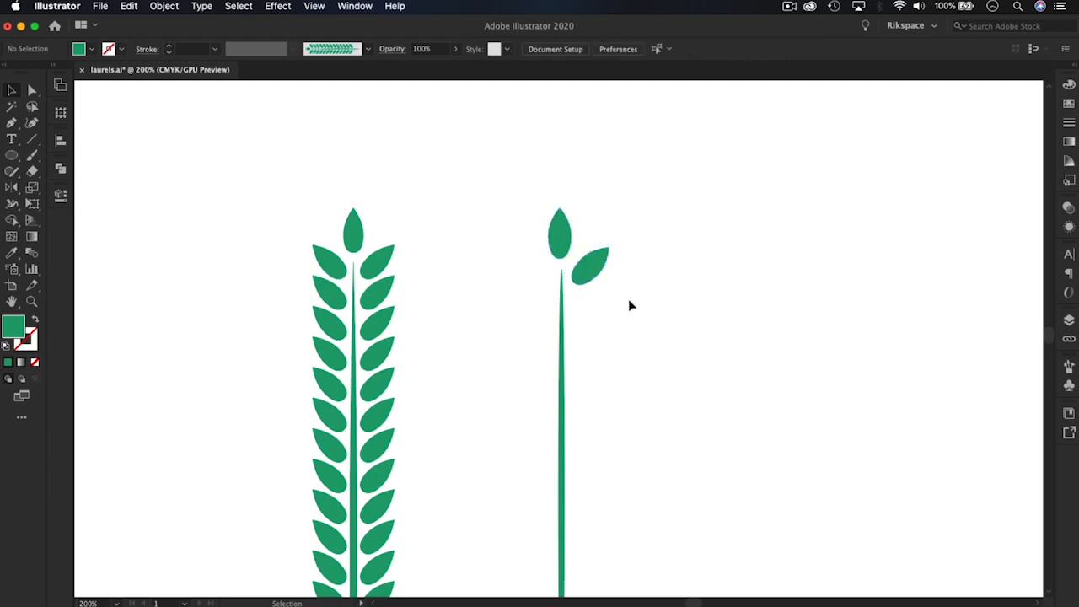
Try pasting a copy of the tilted side leaf and placing it just beneath the original beside the stem
scroll(570, 313, down, 3)
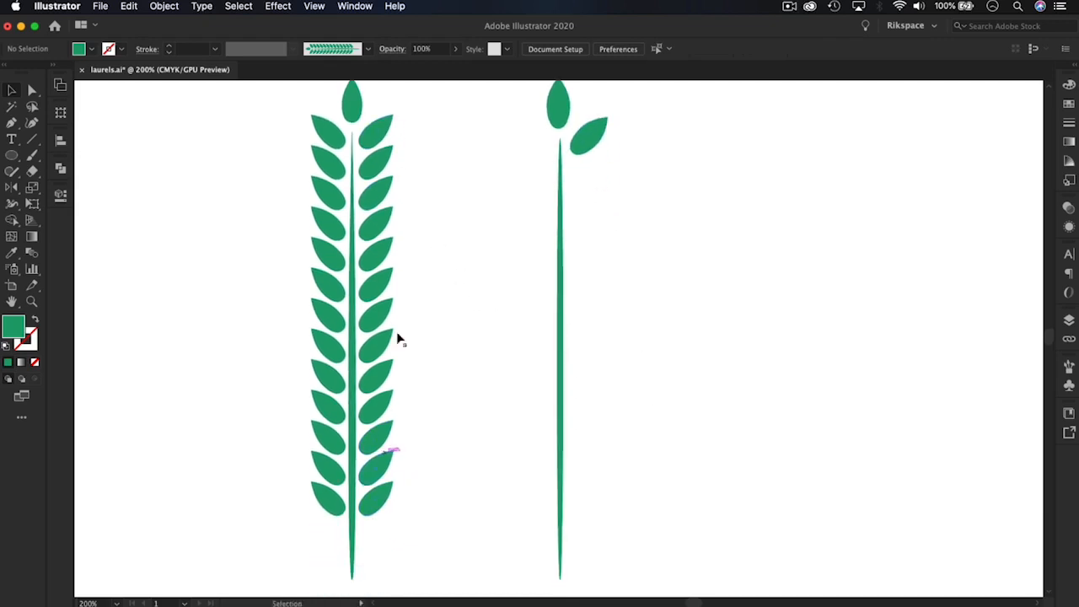
mouse_move(637, 236)
mouse_down()
mouse_move(623, 271)
mouse_move(618, 236)
mouse_up()
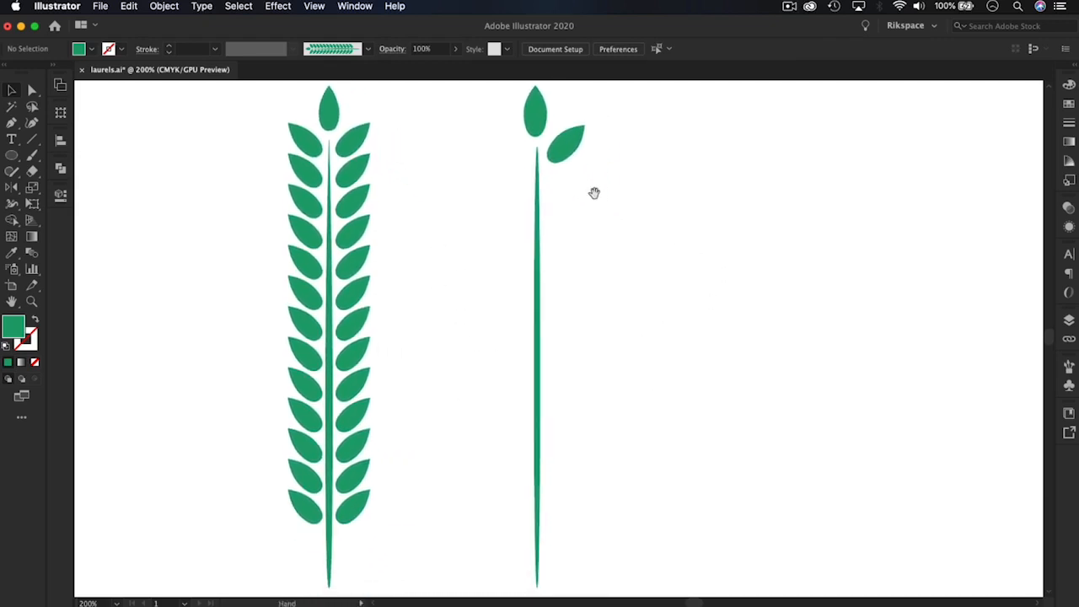
click(572, 150)
key(super+equal)
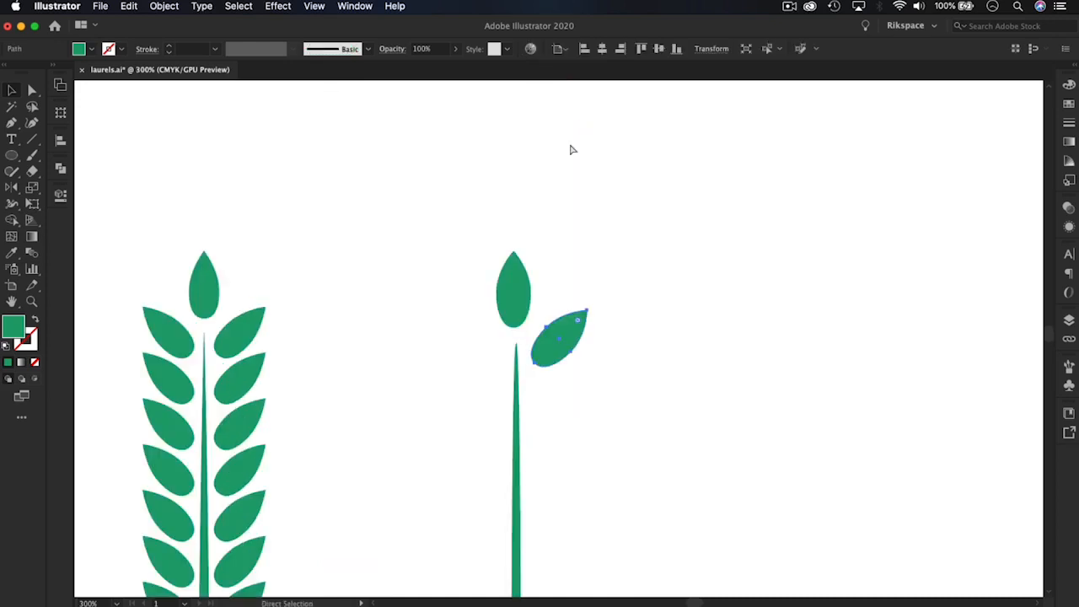
drag(646, 418, 621, 287)
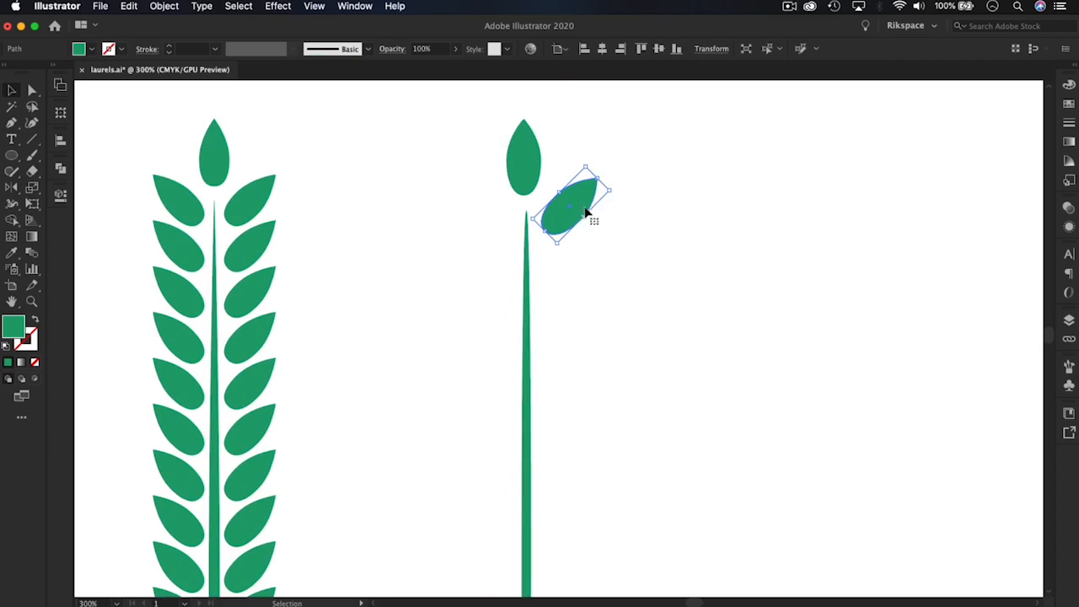
key(a)
key(v)
click(597, 304)
key(super+v)
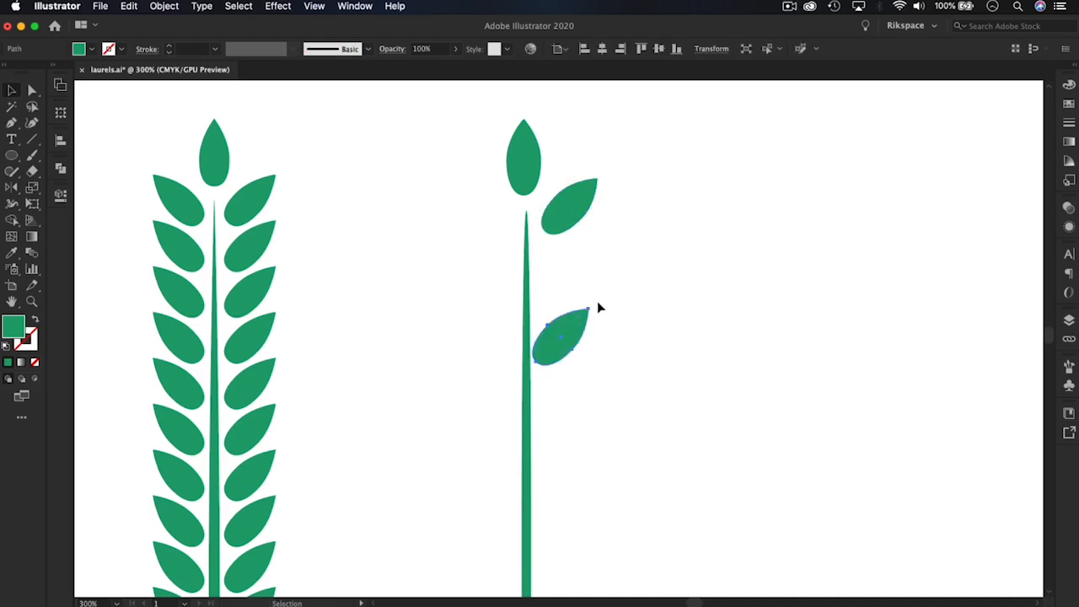
drag(571, 330, 578, 254)
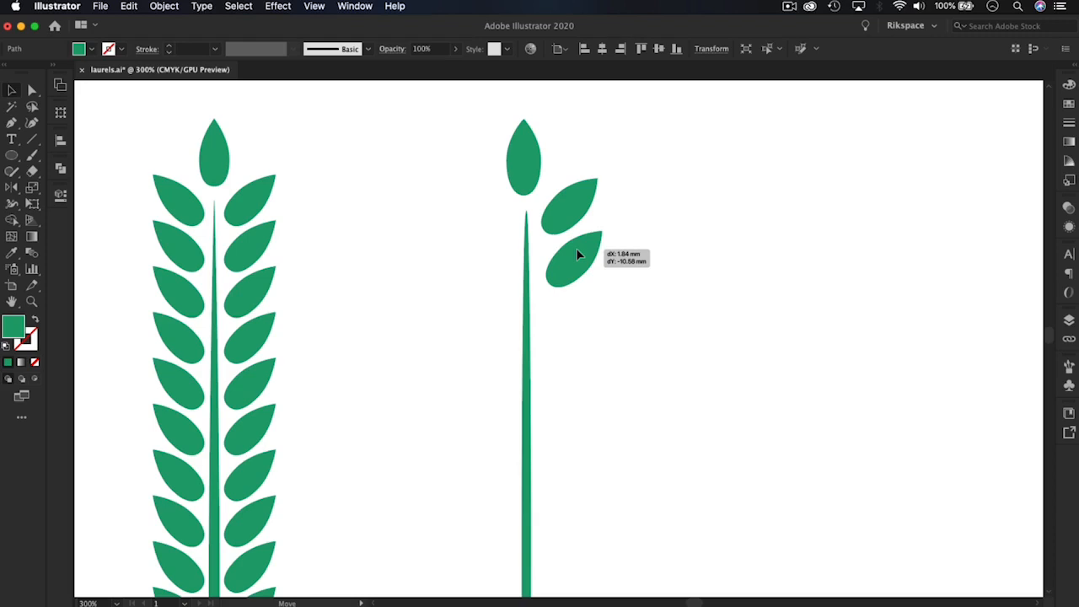
drag(576, 249, 577, 249)
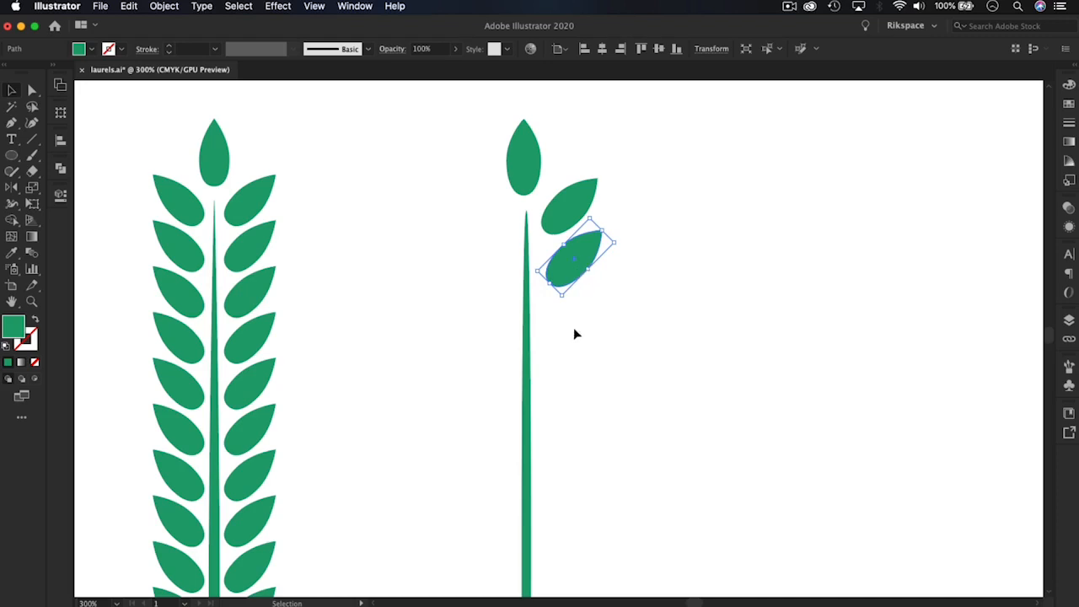
Paste another side leaf below the previous copy, and delete both pasted leaves so only the original side leaf remains
key(a)
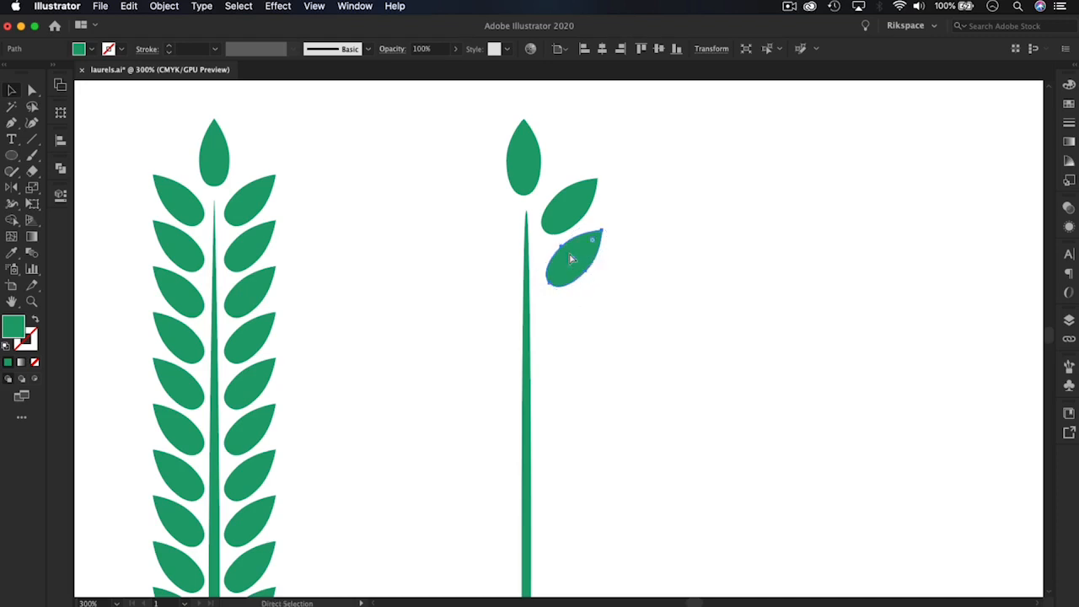
key(super+v)
drag(567, 331, 578, 315)
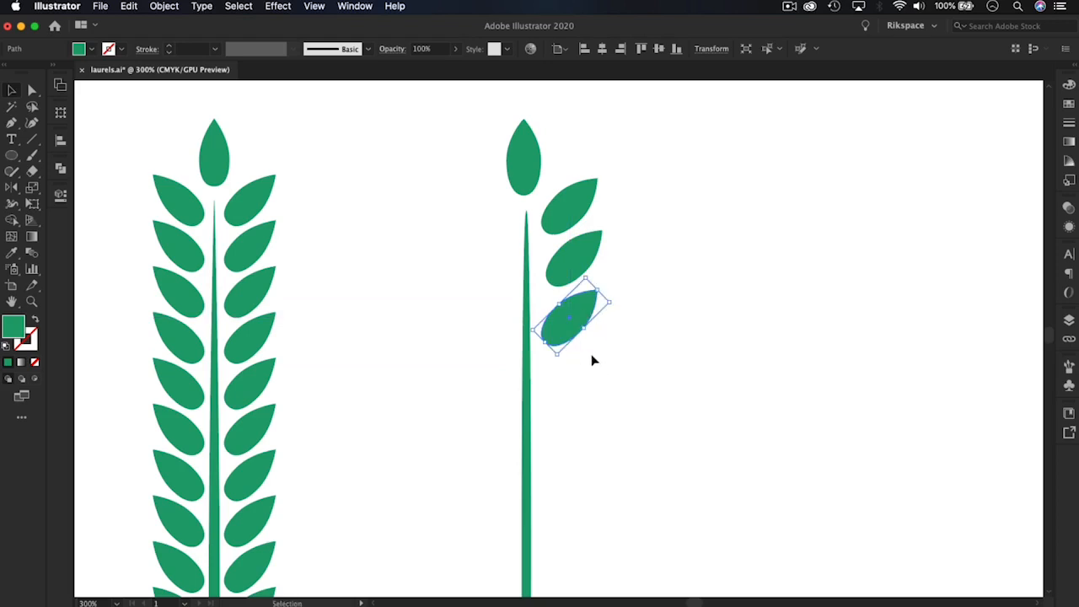
shift+click(573, 248)
key(Delete)
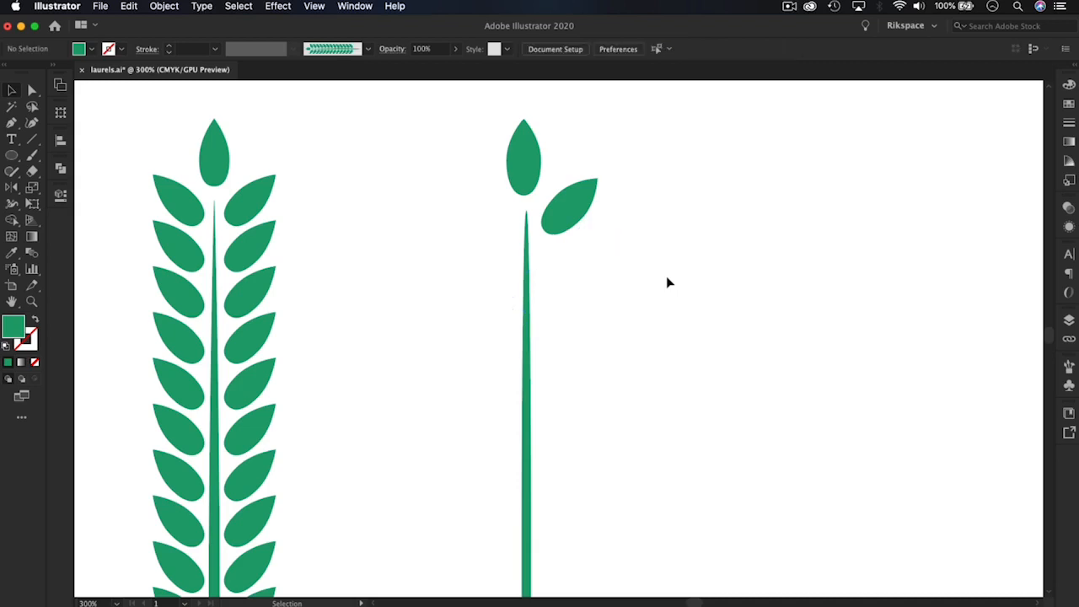
Duplicate the side leaf straight down so the copy sits just beneath the original with a small gap
click(553, 213)
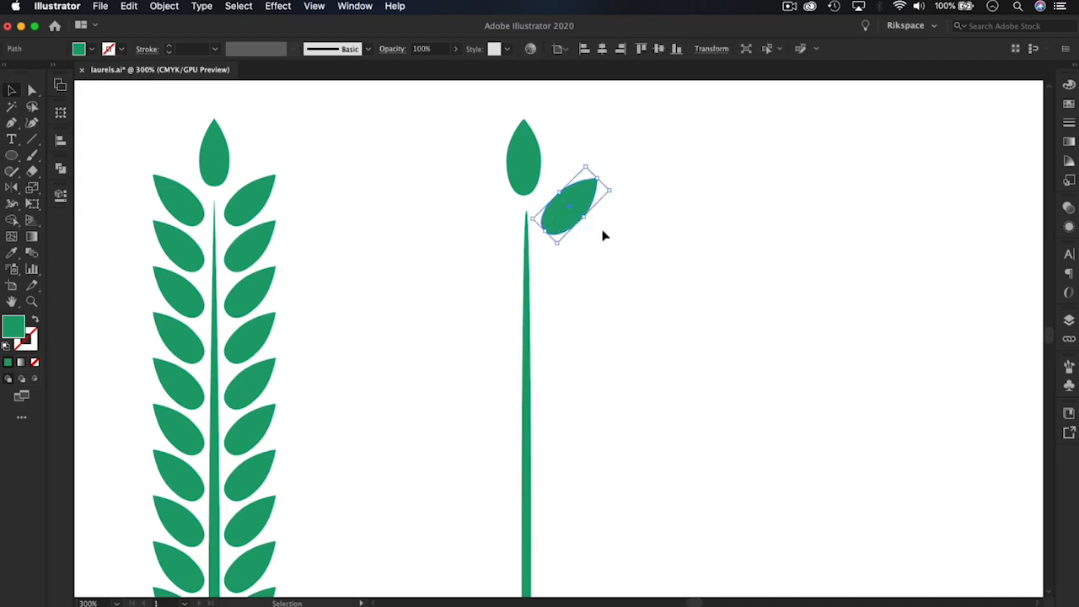
shift+click(554, 214)
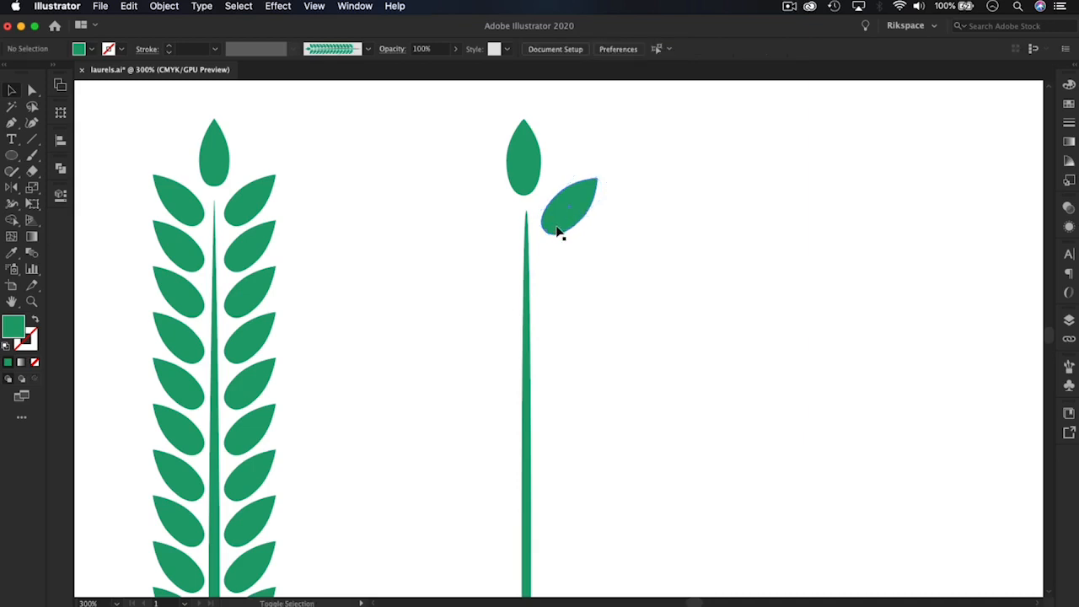
click(561, 222)
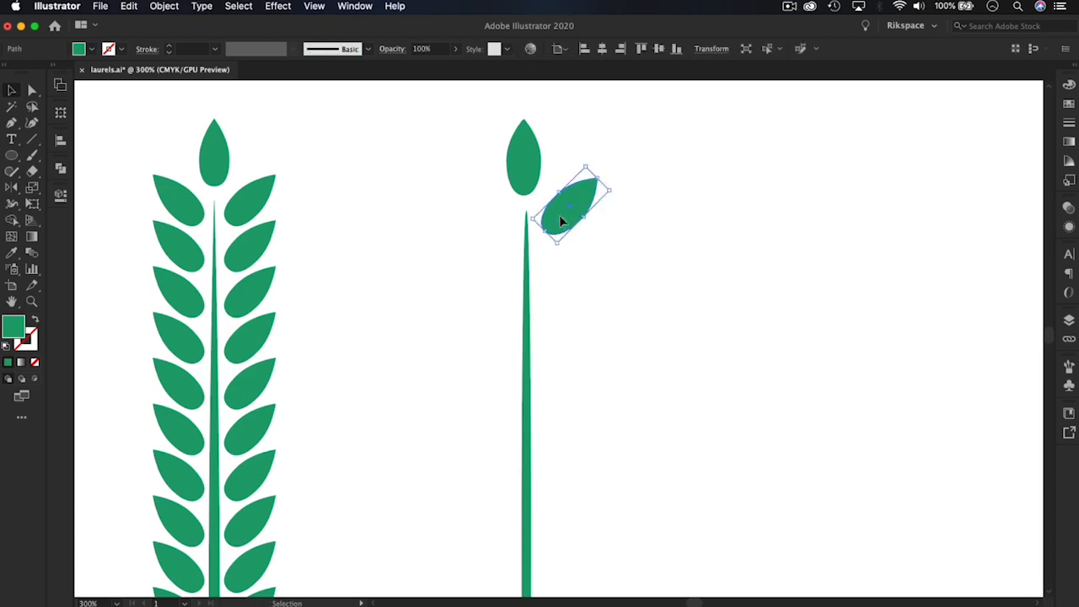
drag(561, 221, 570, 271)
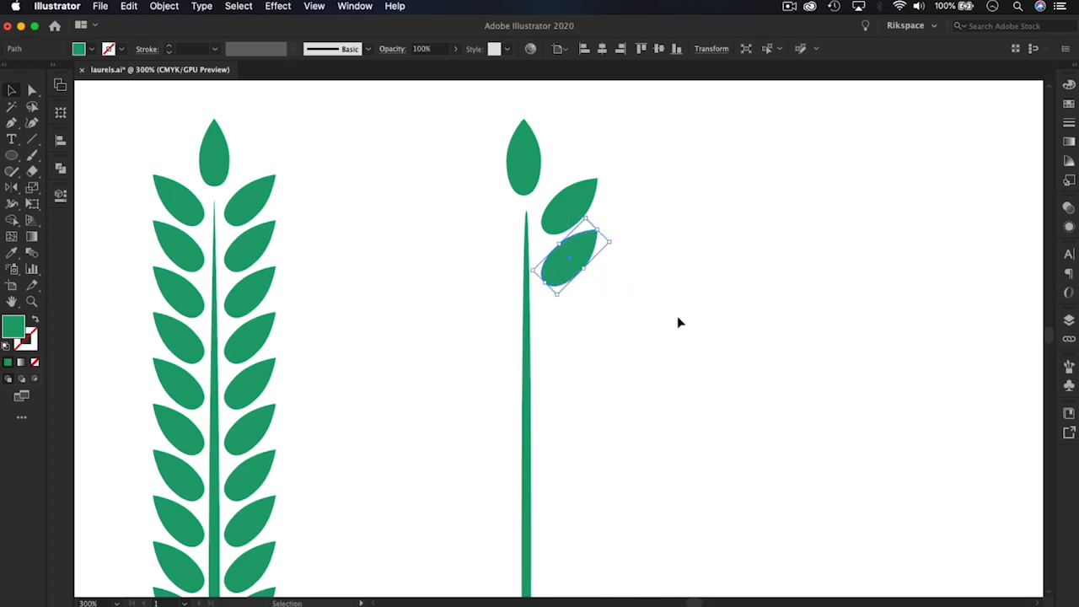
Repeat the leaf duplication at the same spacing down the stem until the column has twelve side leaves
key(super+minus)
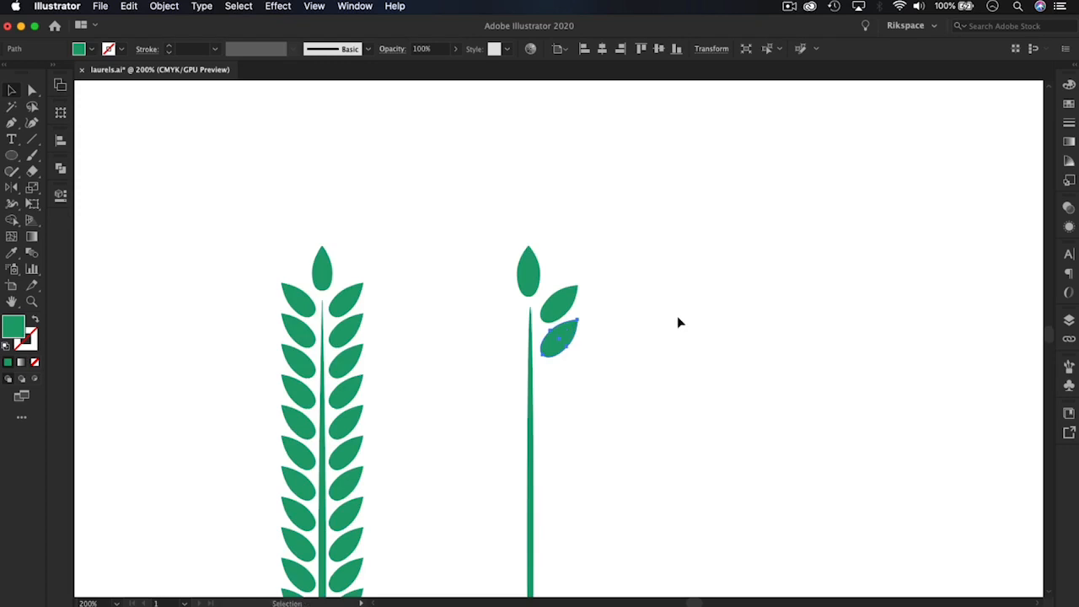
key(space)
drag(671, 424, 643, 317)
drag(607, 396, 607, 312)
key(super+minus)
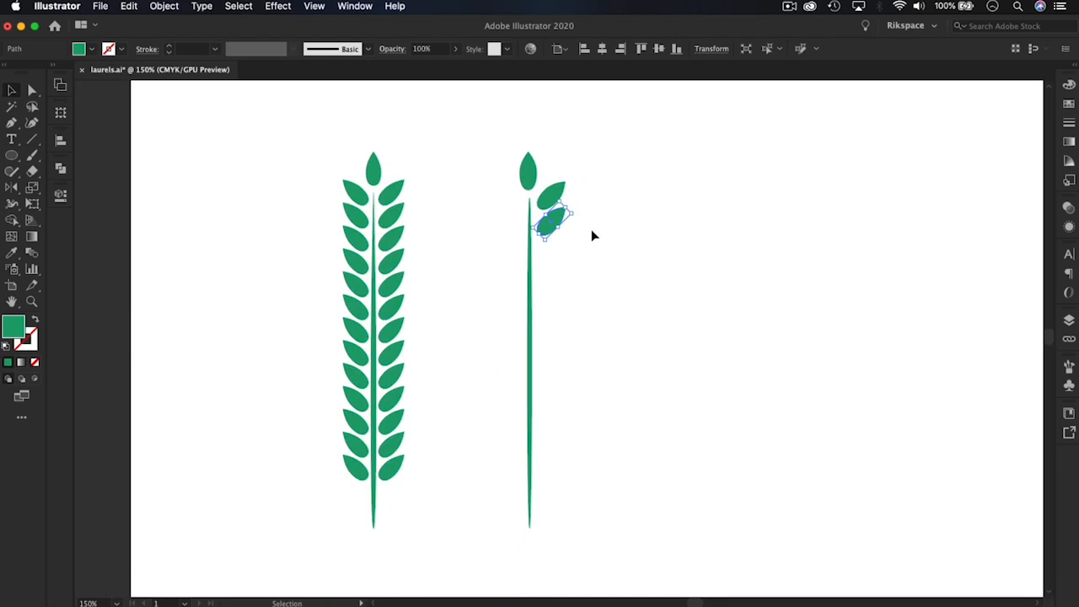
key(a)
key(super+d)
key(super+d)
key(super+d)
key(super+d)
key(super+d)
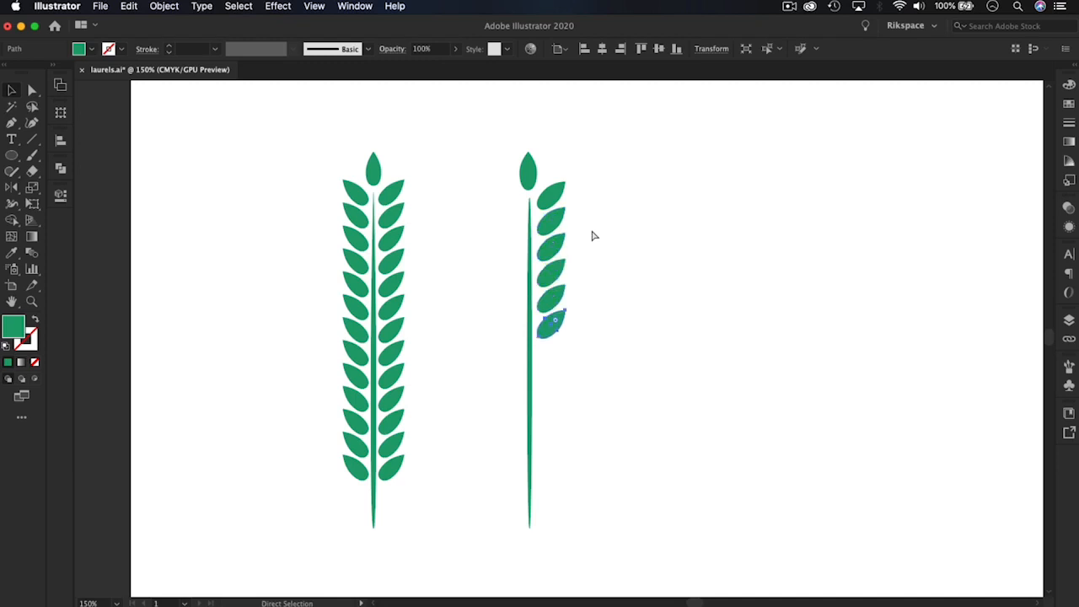
key(super+d)
key(super+d)
key(super+d)
key(super+d)
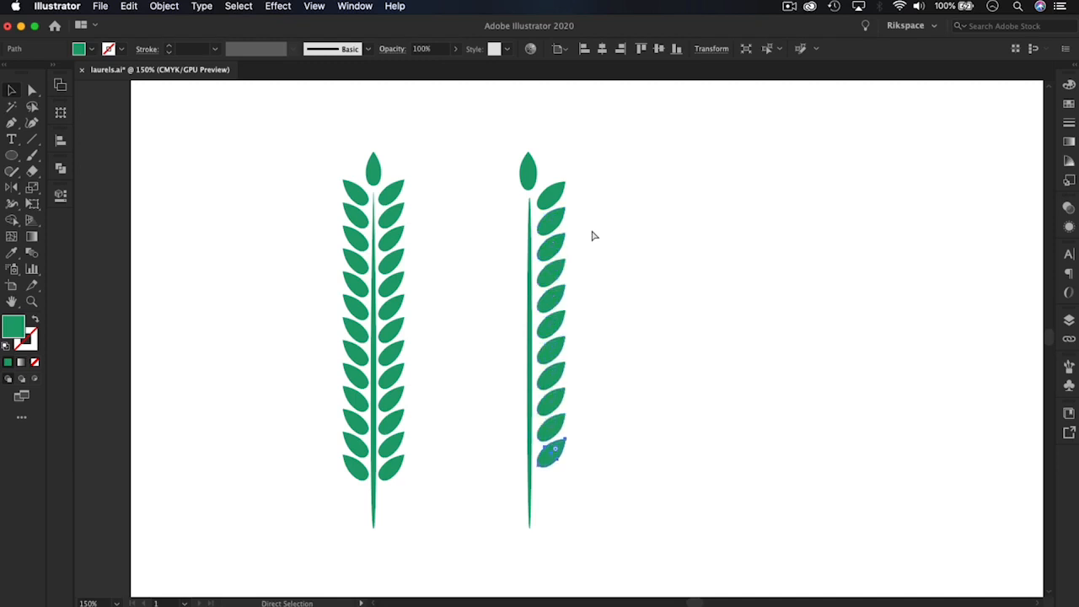
key(super+d)
key(v)
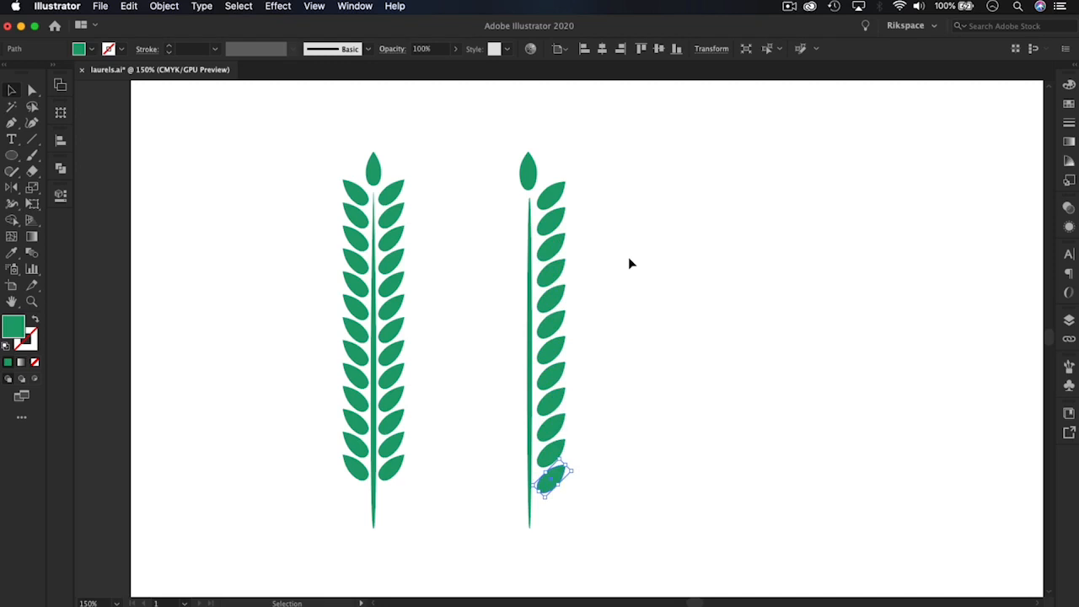
click(630, 264)
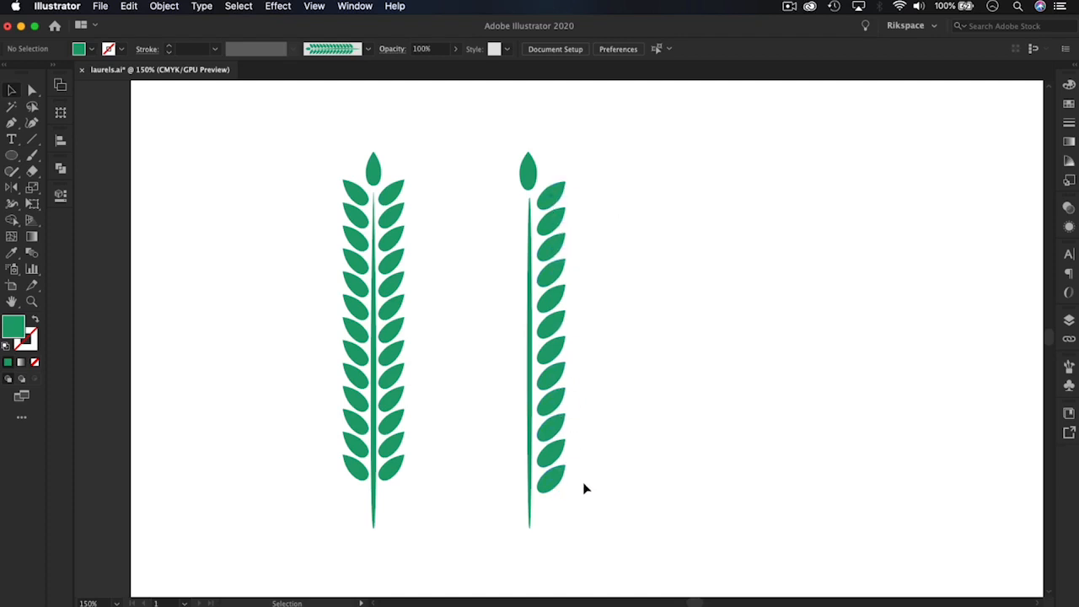
Group the column of side leaves as a trial and undo the grouping
drag(583, 484, 549, 197)
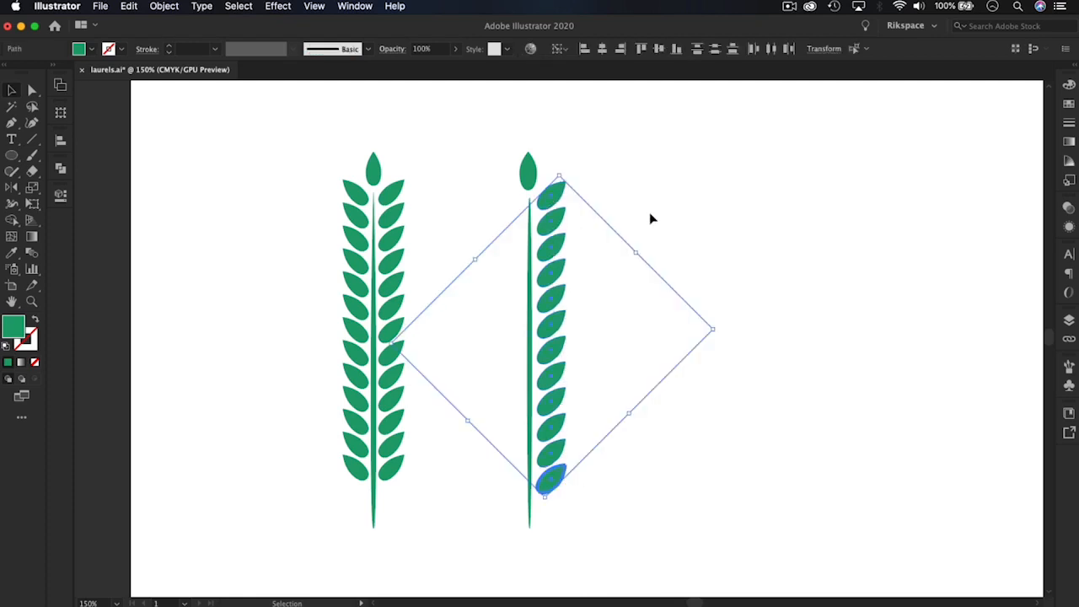
click(600, 511)
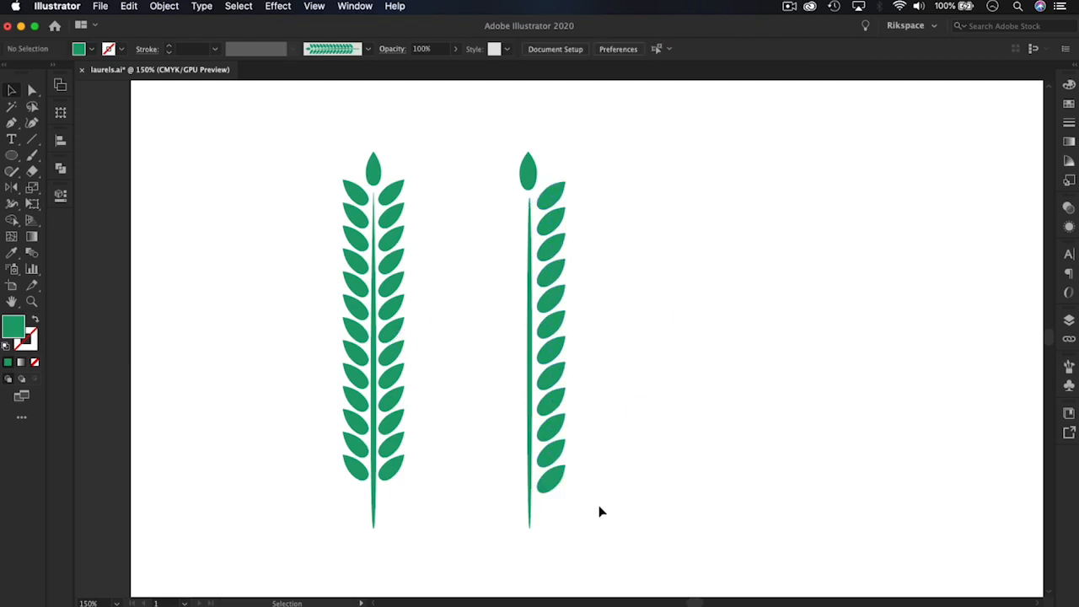
drag(580, 506, 549, 197)
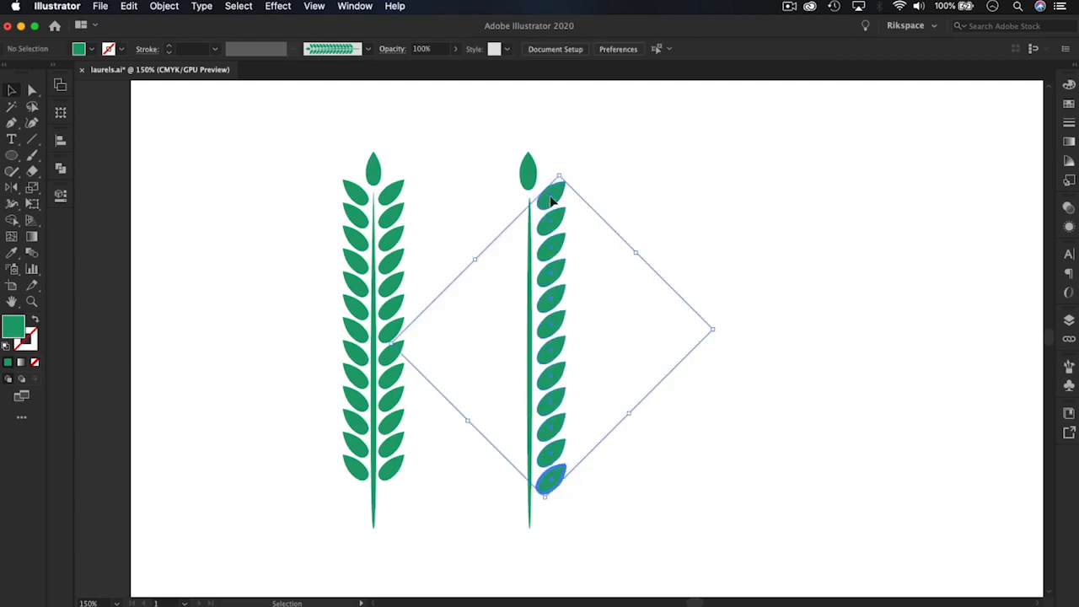
key(a)
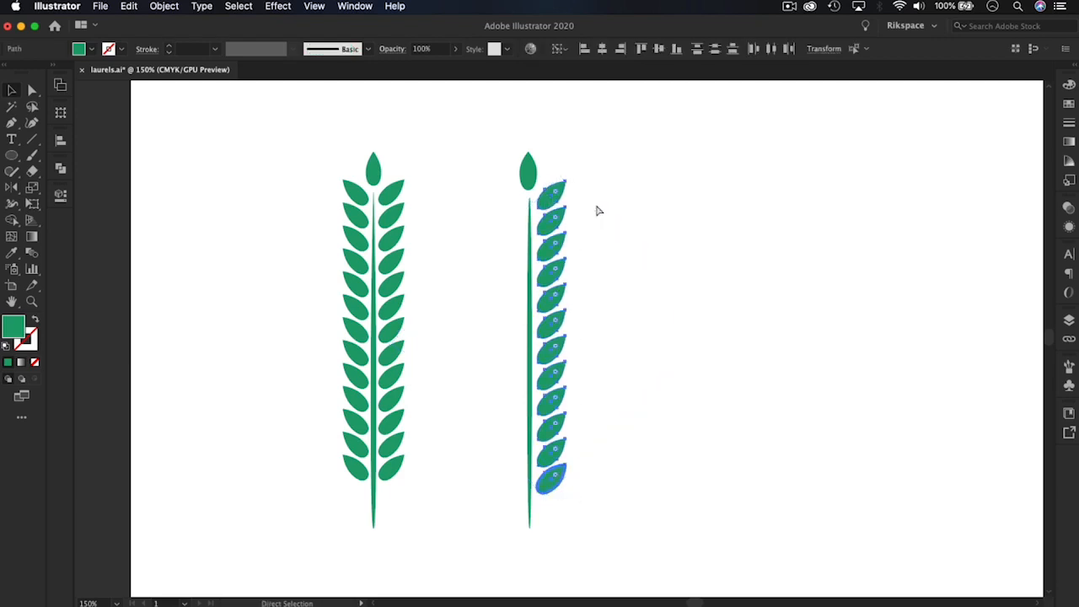
click(608, 203)
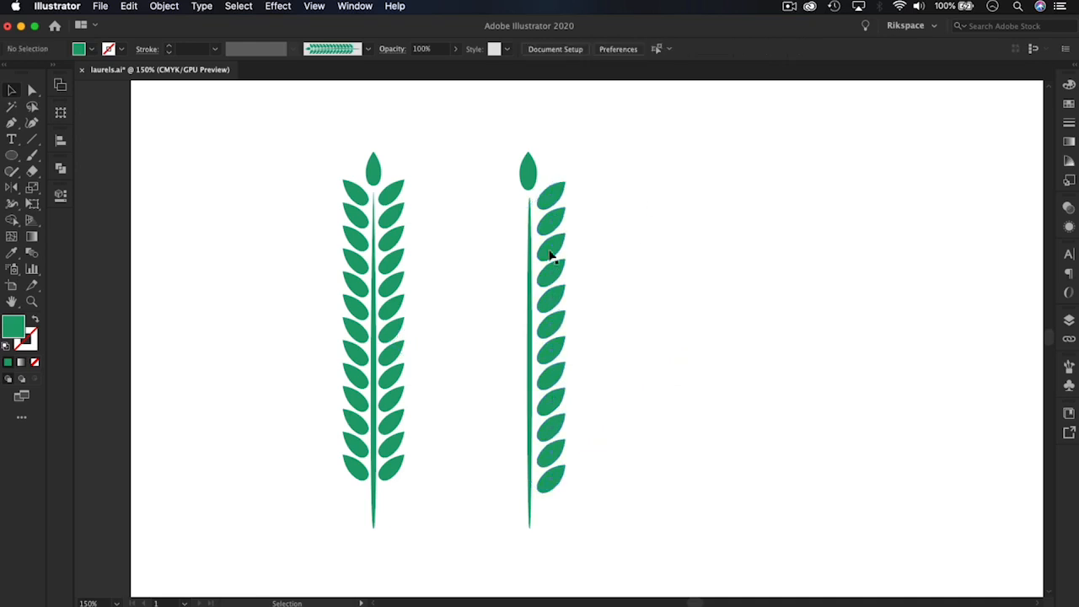
click(544, 233)
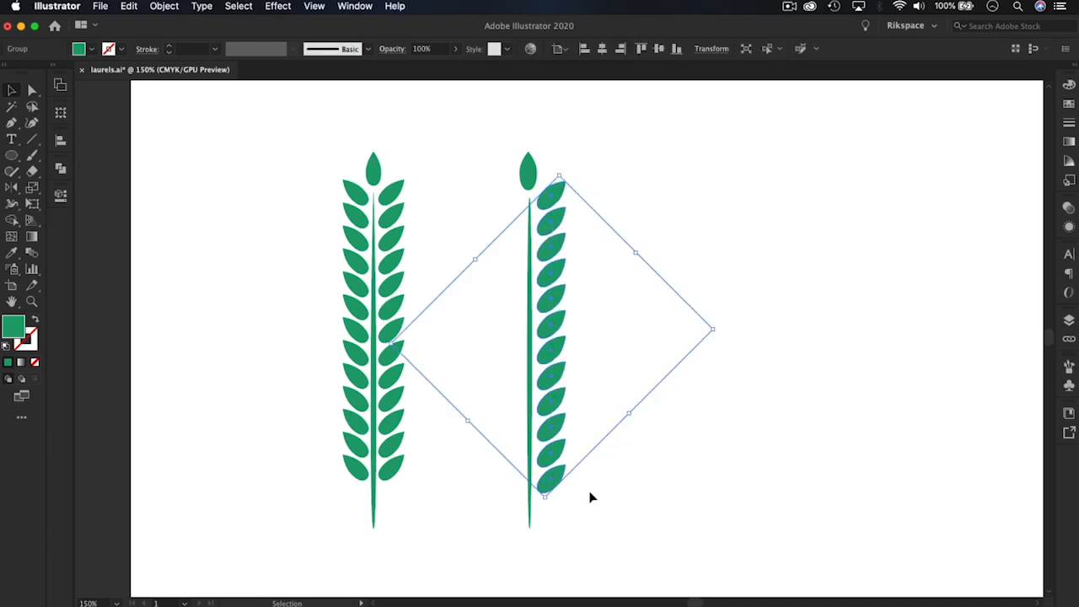
right_click(554, 384)
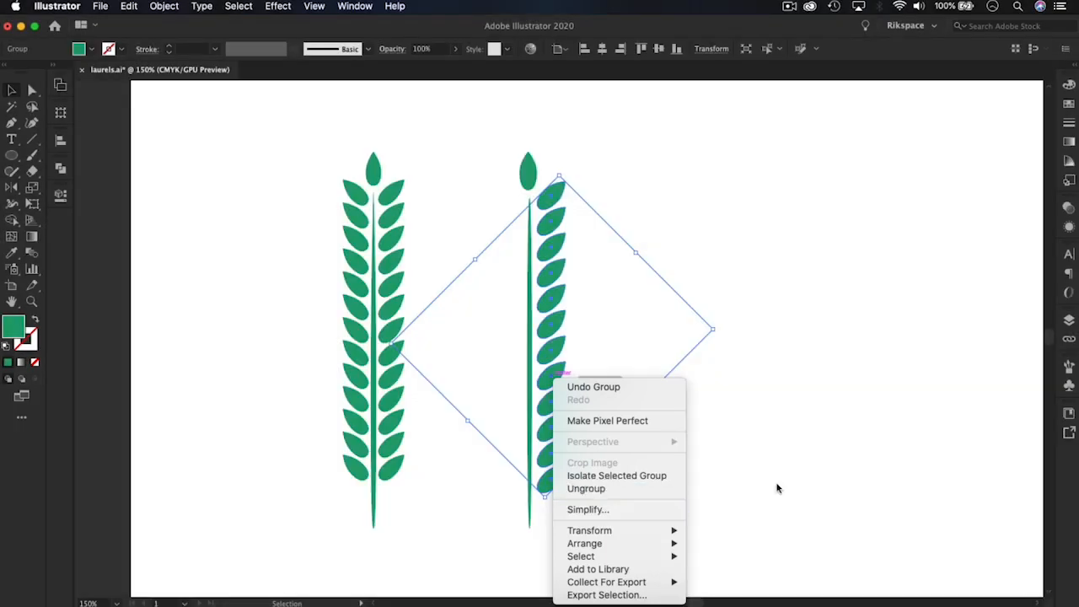
click(777, 489)
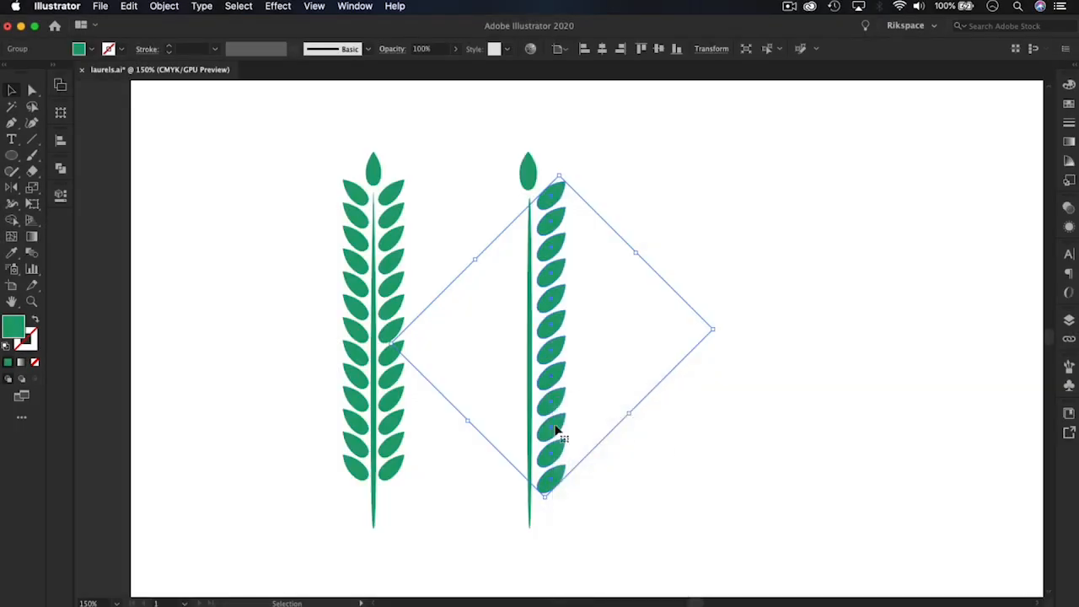
key(a)
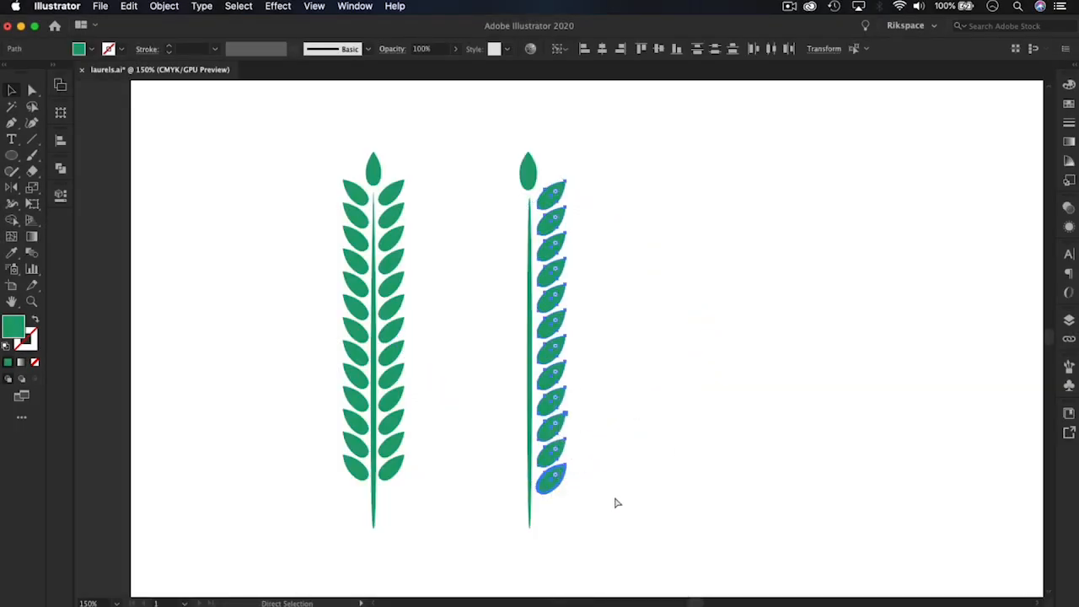
Group the twelve side leaves beside the new stem into one object
click(595, 503)
key(v)
drag(534, 379, 554, 199)
right_click(554, 204)
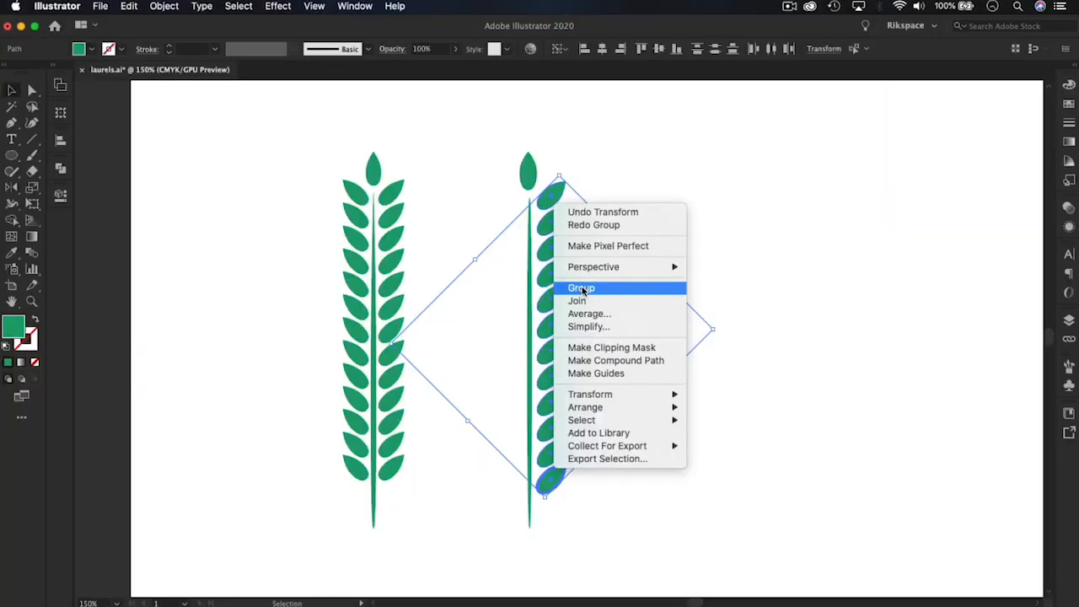
click(582, 291)
click(733, 264)
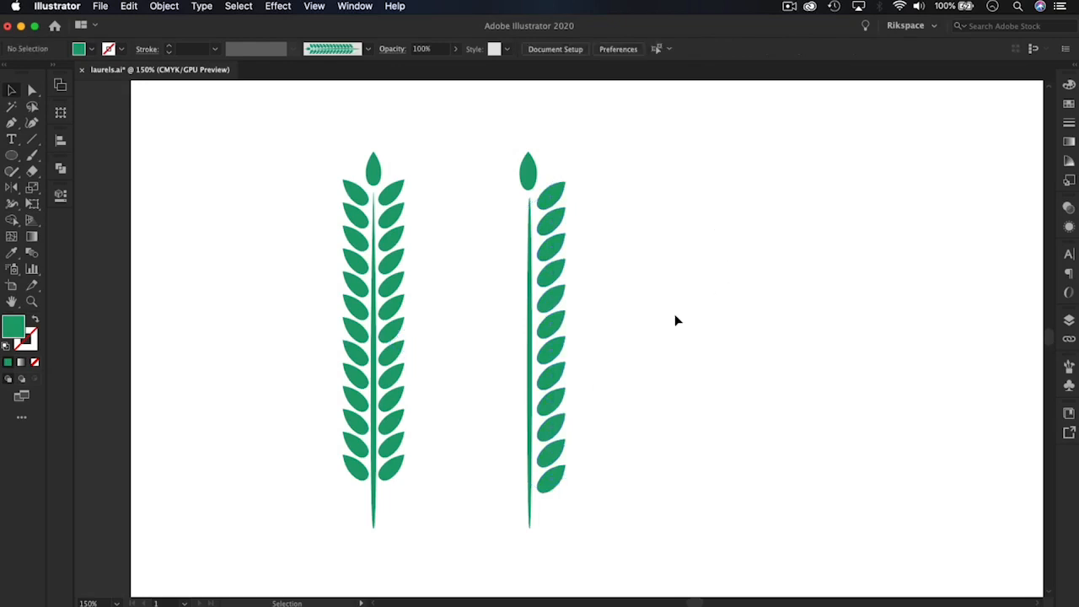
key(super+equal)
key(super+equal)
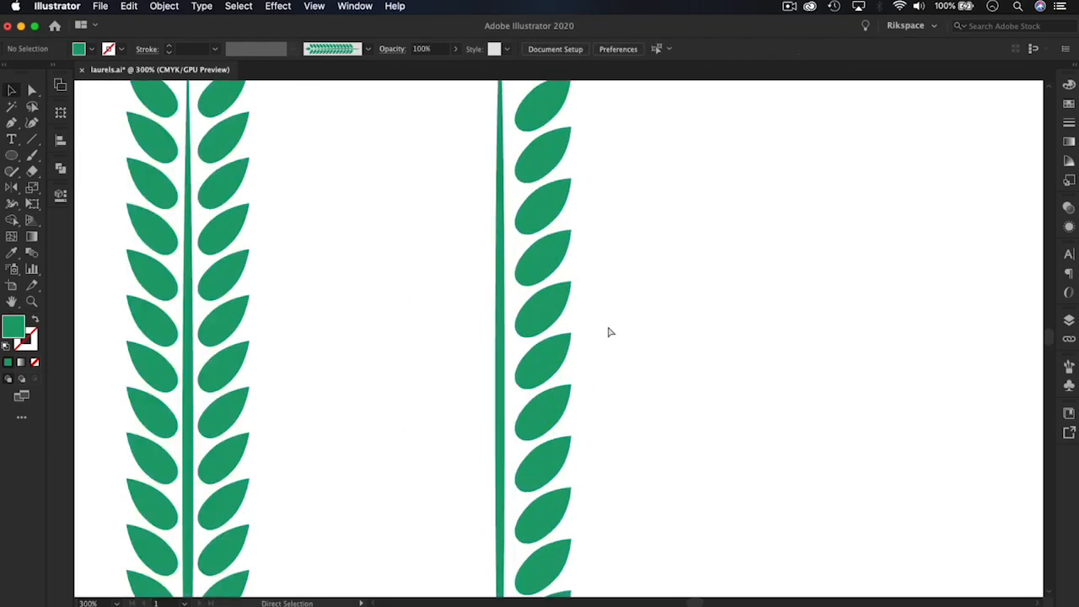
Try shifting the grouped leaf column sideways, away from the new stem, and undo it
key(super+minus)
key(super+minus)
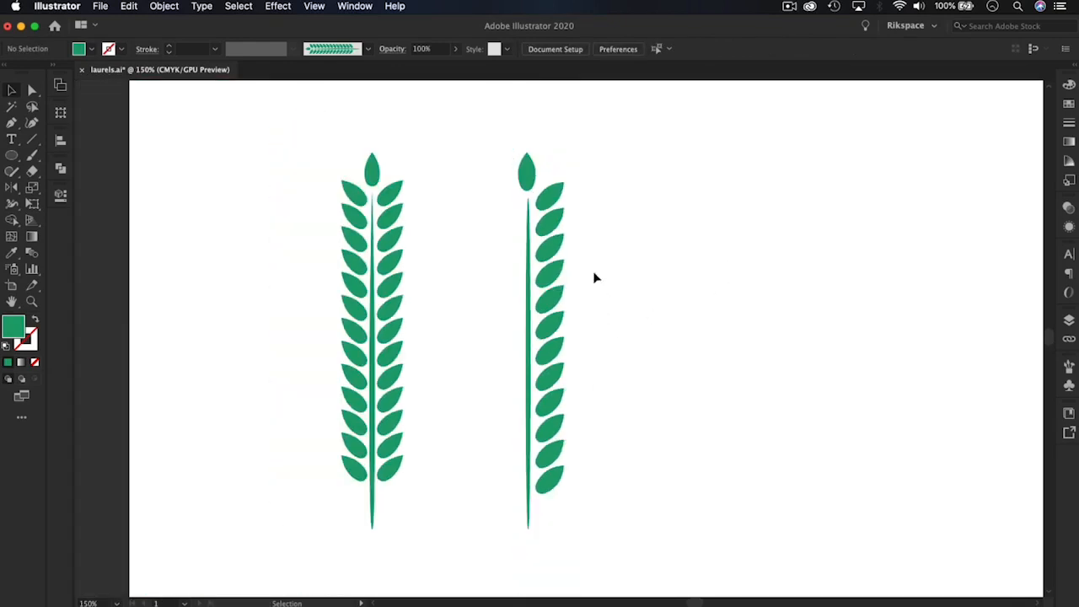
click(552, 204)
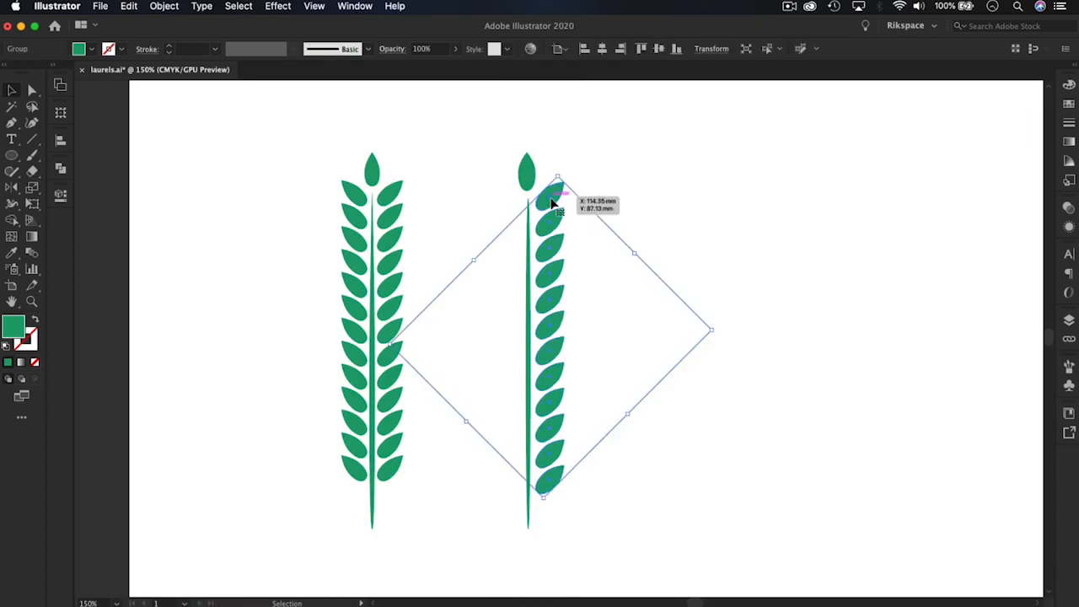
drag(552, 204, 589, 202)
key(super+z)
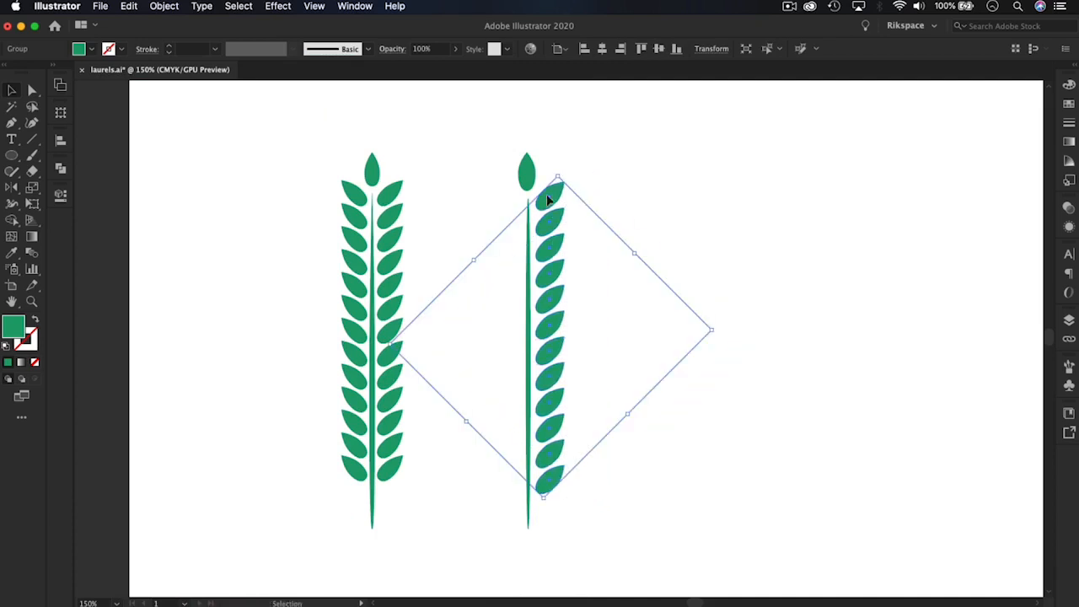
Duplicate the grouped leaf column horizontally and place the copy on the opposite side of the new stem, at the same height
click(611, 195)
click(554, 199)
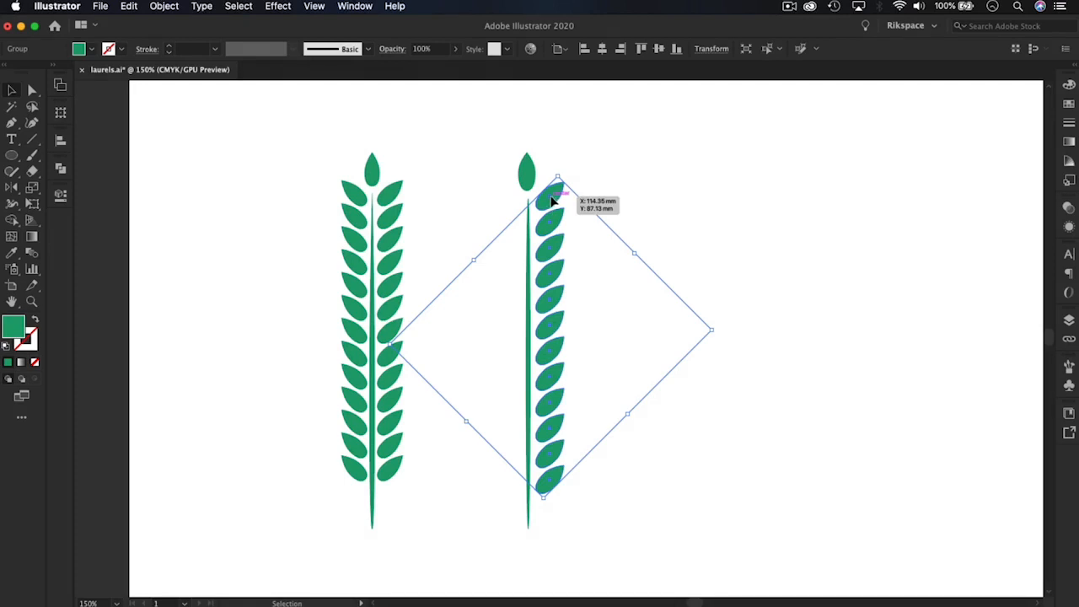
drag(549, 200, 583, 200)
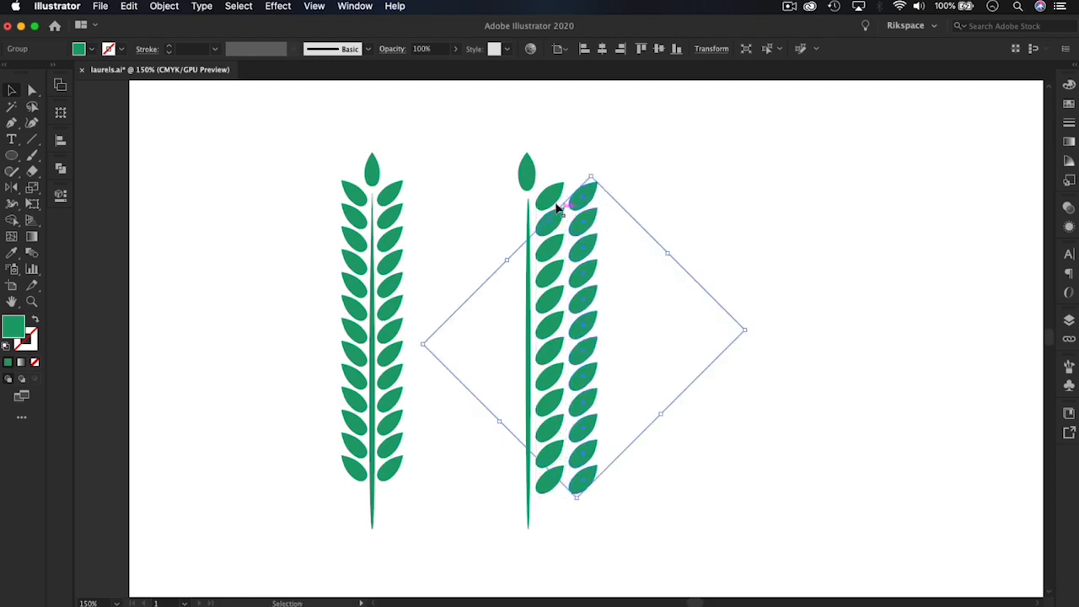
click(662, 226)
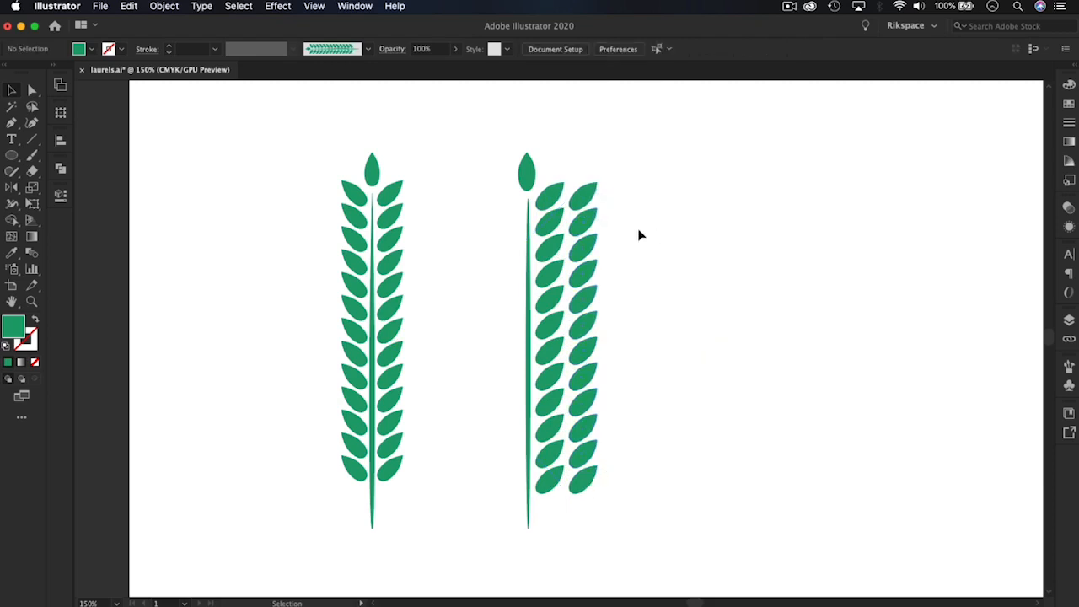
click(584, 203)
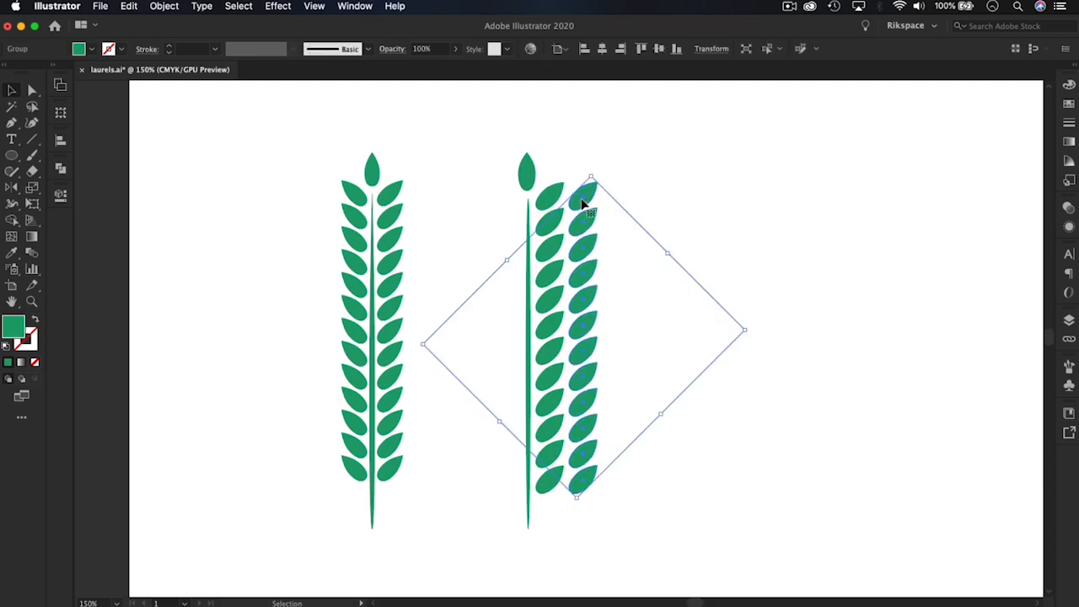
drag(584, 203, 499, 206)
drag(499, 207, 499, 206)
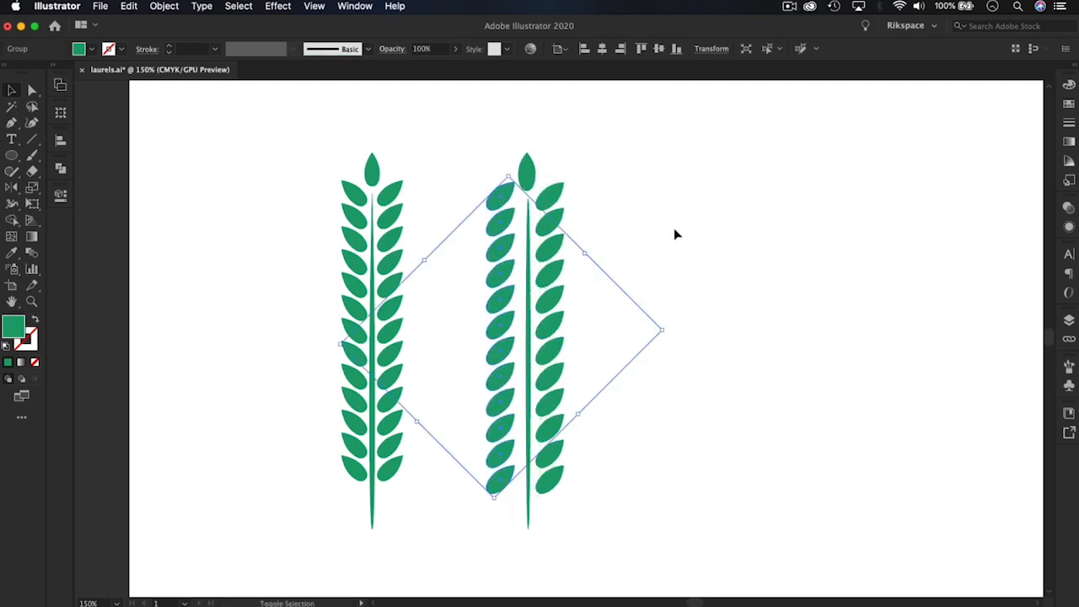
Move the finished reference branch farther away from the branch being built
click(354, 212)
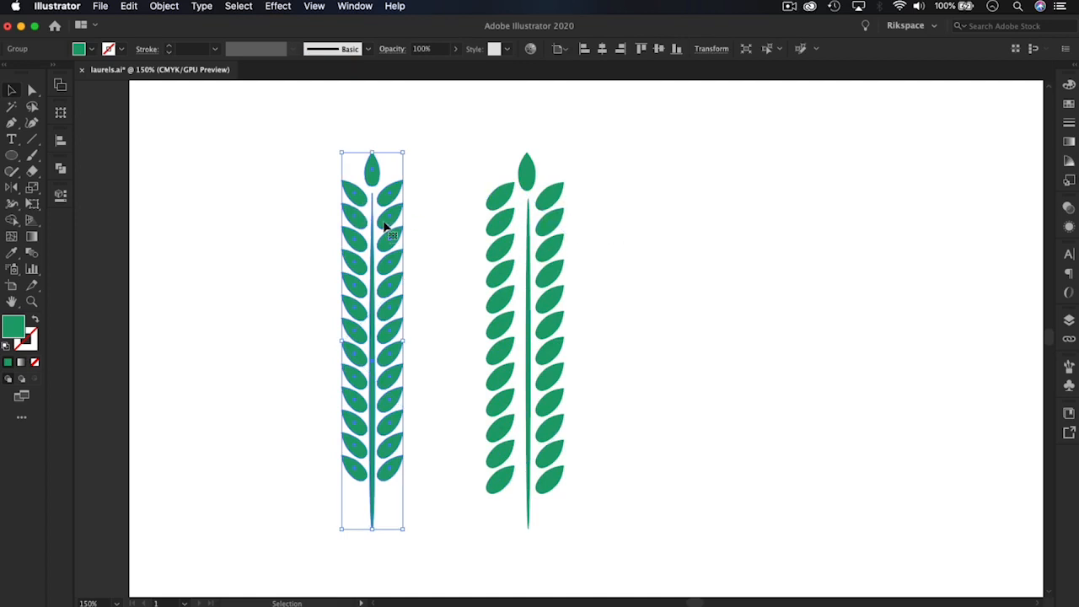
drag(380, 225, 323, 220)
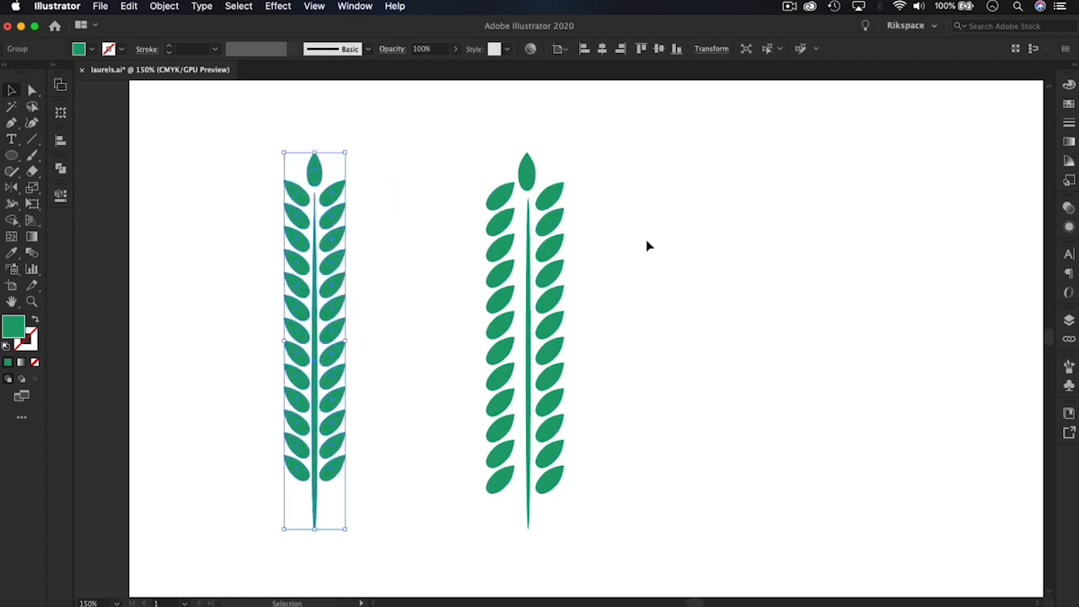
key(super+plus)
key(space)
drag(816, 216, 614, 220)
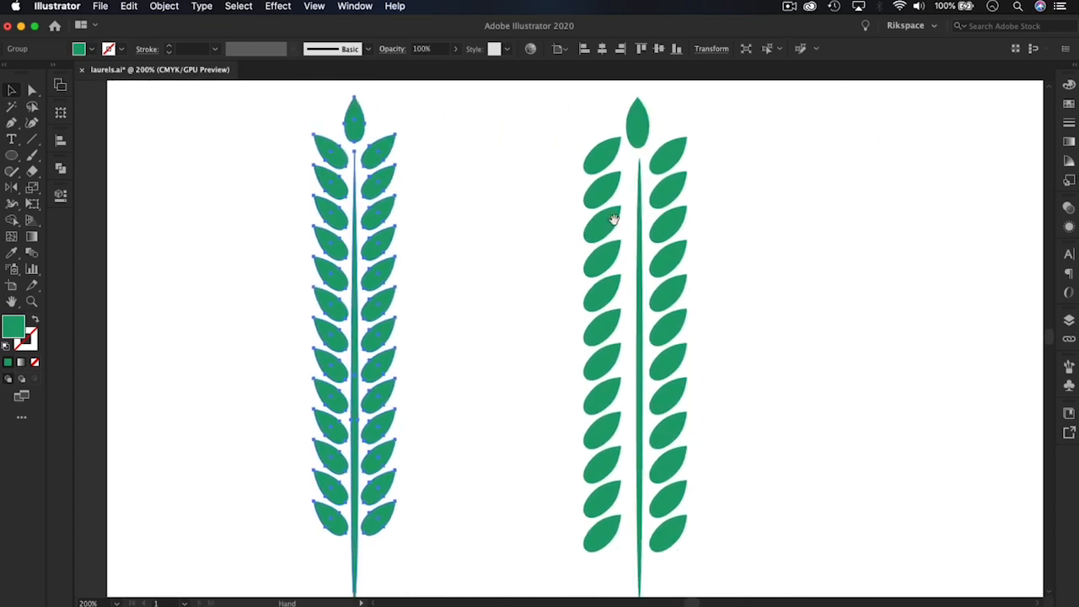
Select the copied leaf column whose leaves still point toward the stem and activate the Reflect tool
click(614, 219)
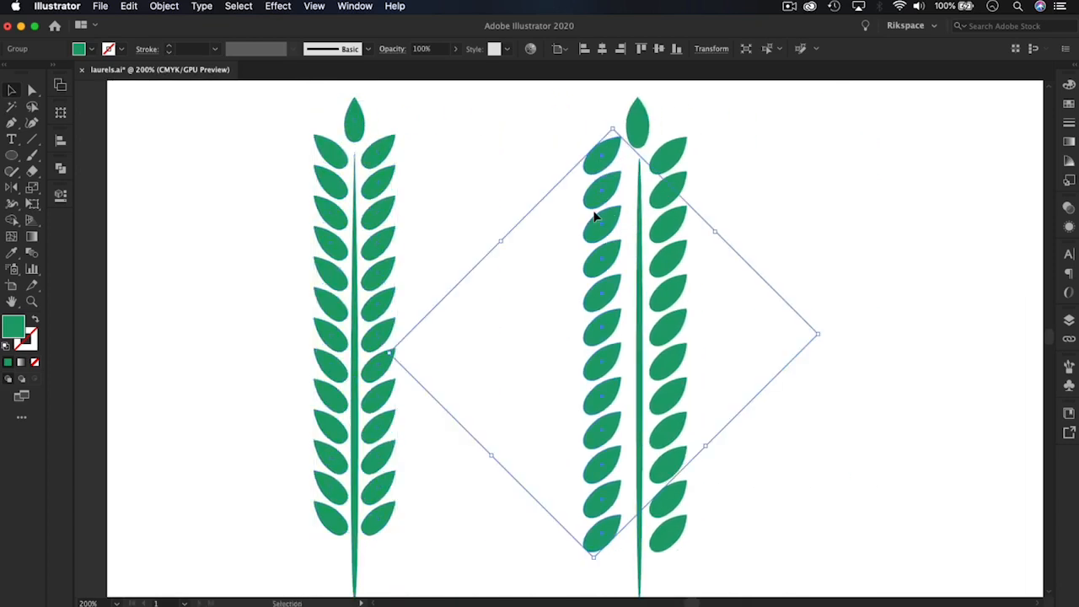
click(540, 221)
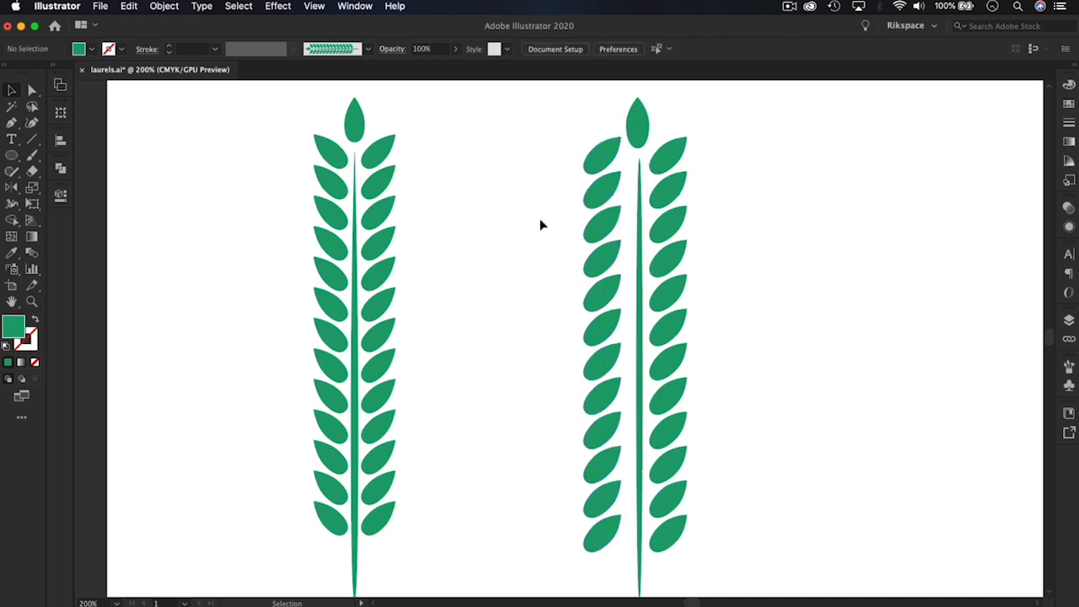
click(592, 174)
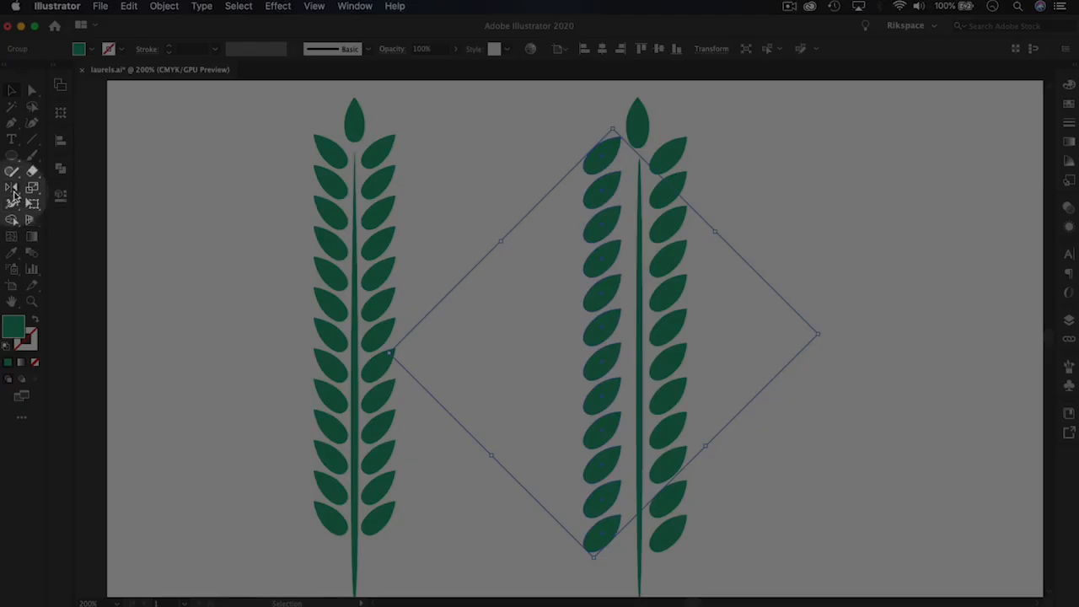
click(12, 189)
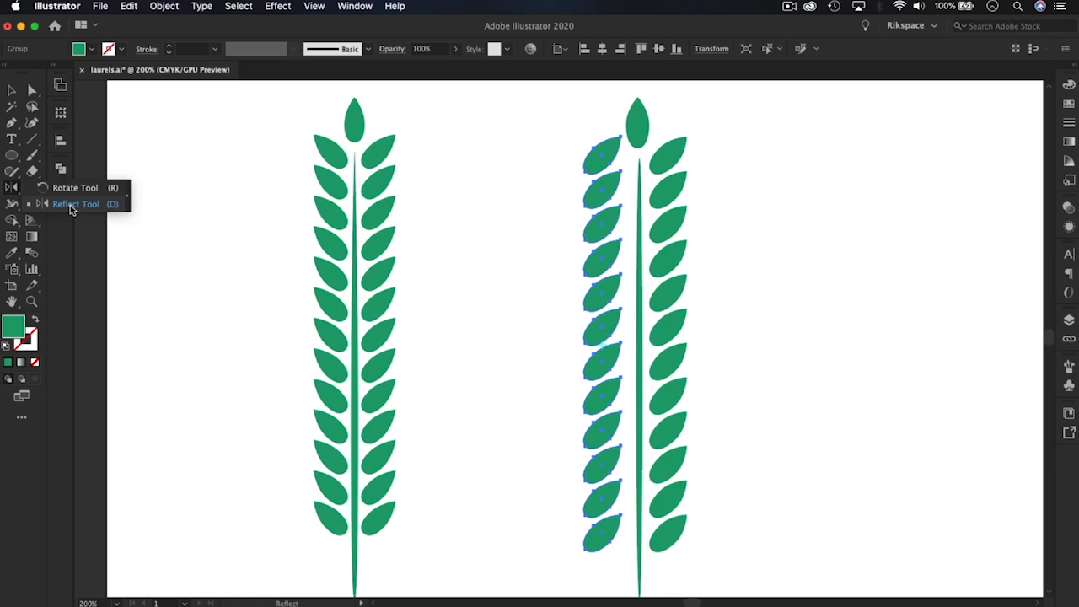
click(74, 204)
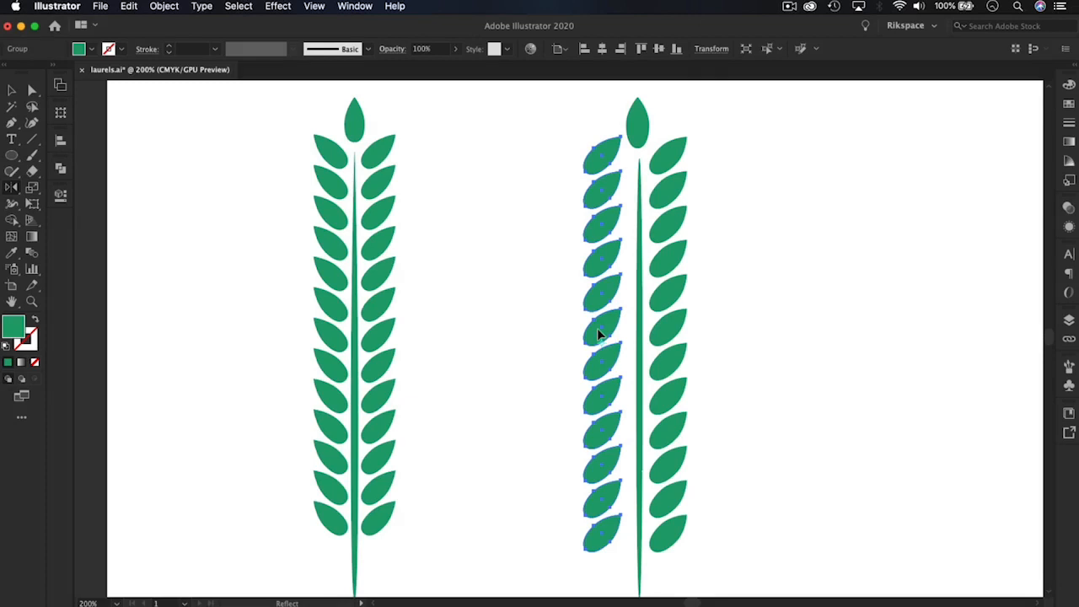
Try reflecting the copied leaf column about a vertical axis and undo the reflection
drag(598, 334, 599, 326)
key(shift)
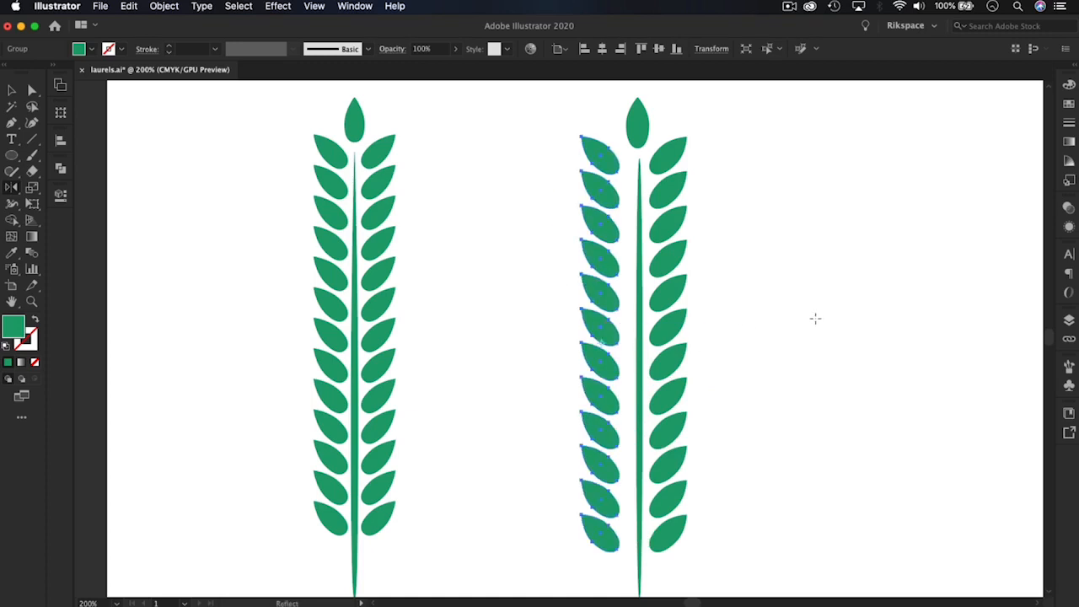
key(super+z)
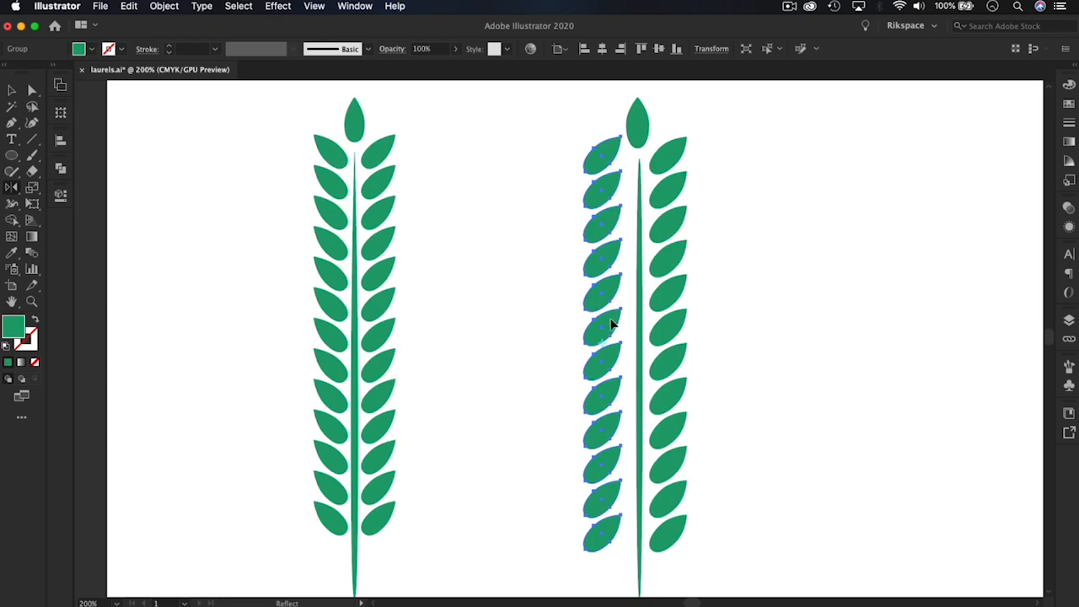
Reflect the copied leaf column across an axis constrained to -90° so its leaves point outward, and nudge it closer to the stem
drag(611, 324, 612, 303)
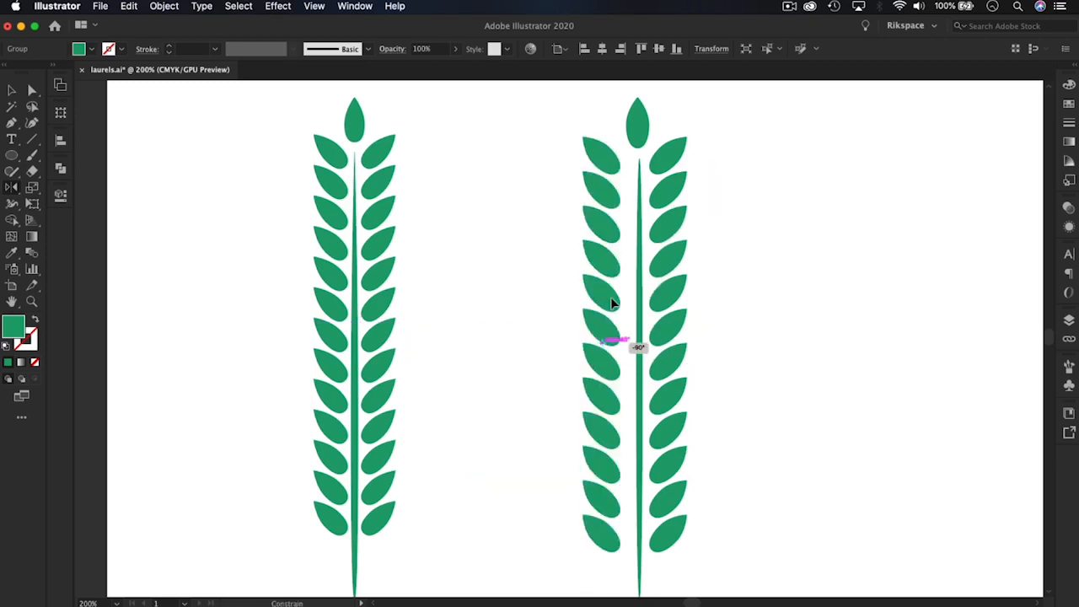
drag(612, 303, 612, 304)
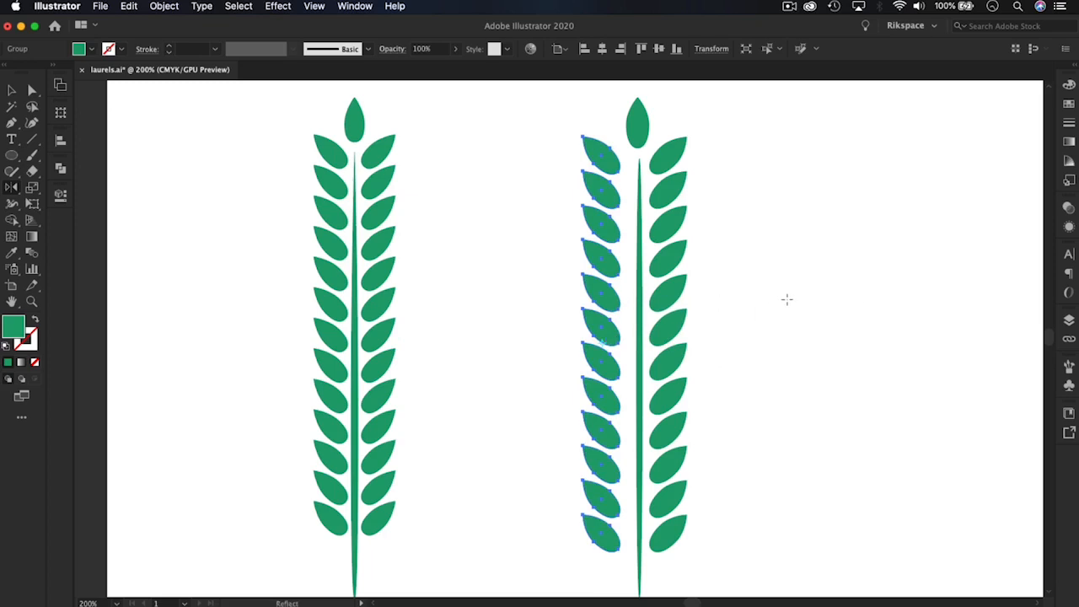
key(Right)
key(Right)
key(Right)
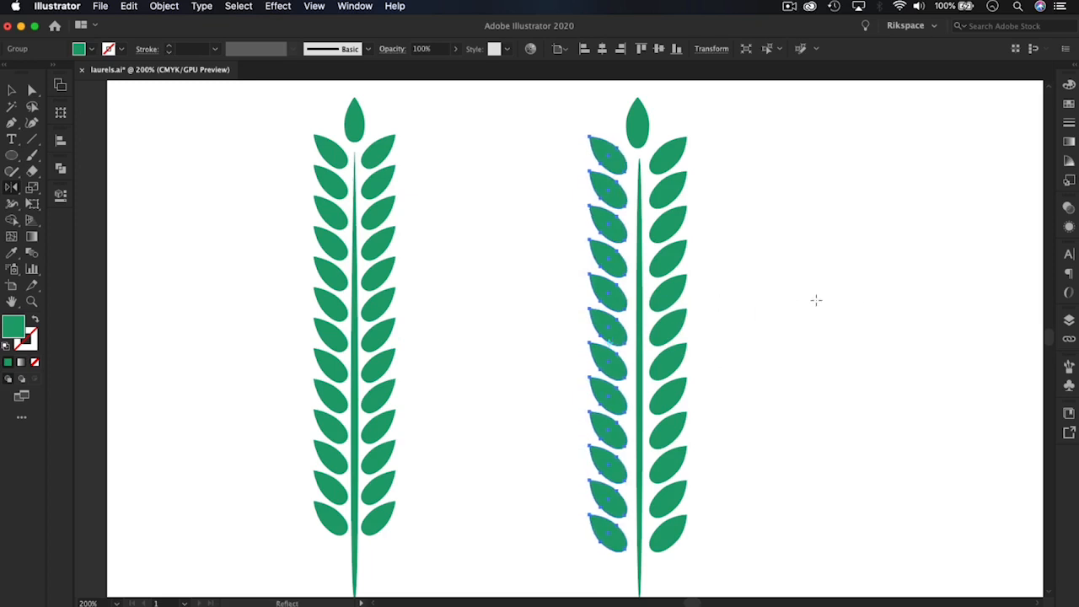
click(11, 90)
click(858, 236)
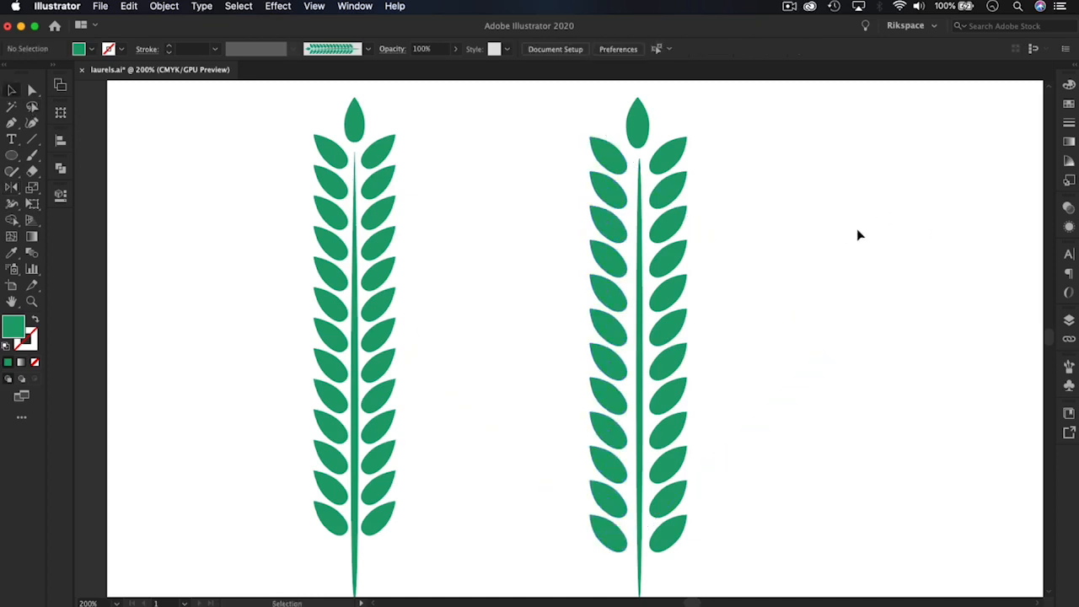
Nudge both leaf columns slightly inward to narrow the gaps beside the new stem
key(super+minus)
key(super+minus)
key(super+equal)
key(super+equal)
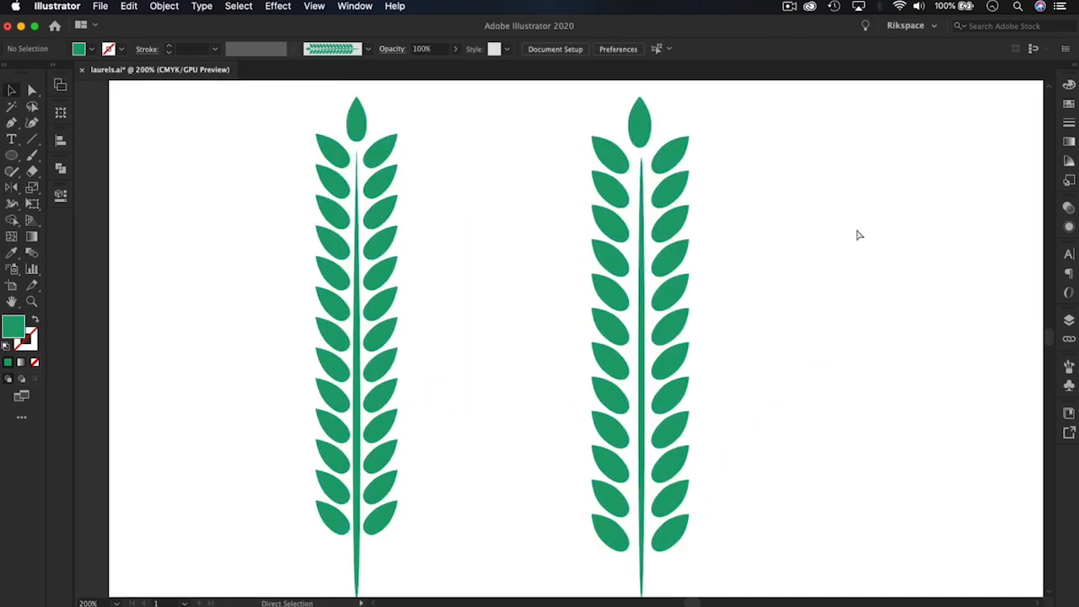
click(624, 236)
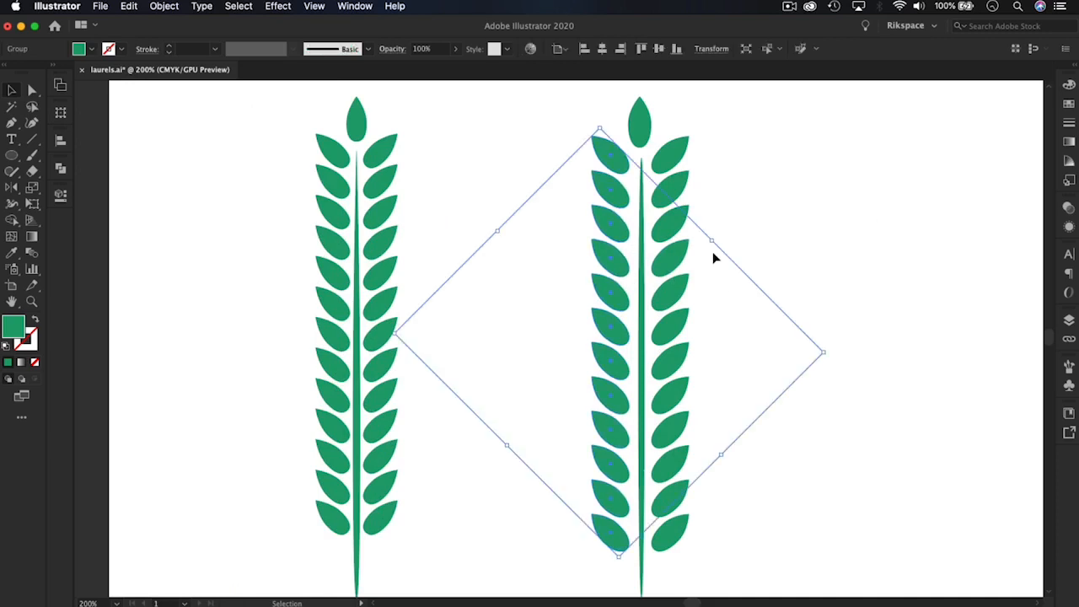
click(660, 235)
key(Left)
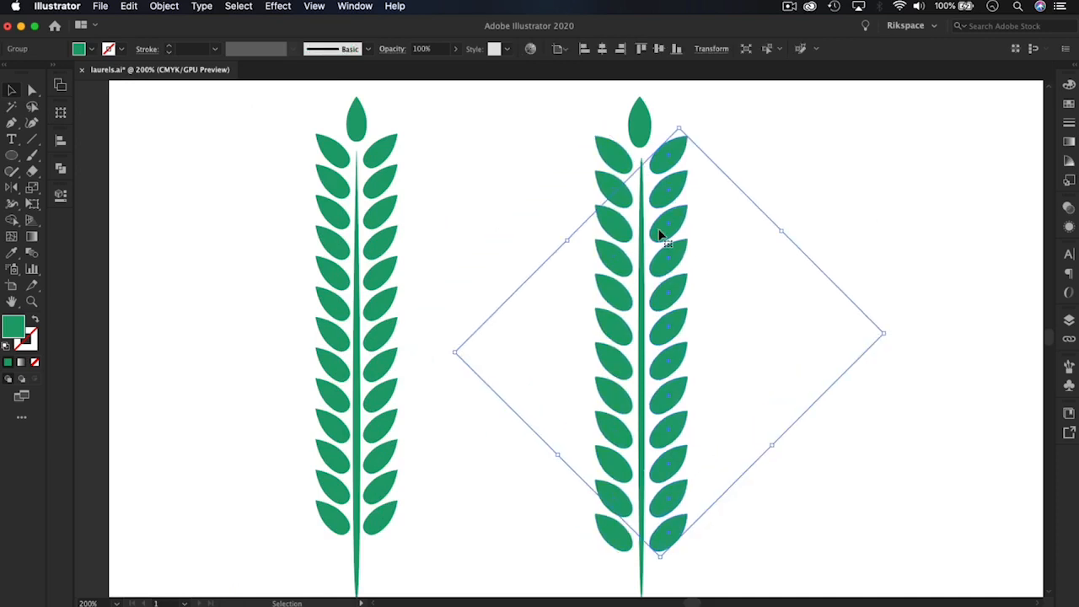
key(Left)
click(791, 202)
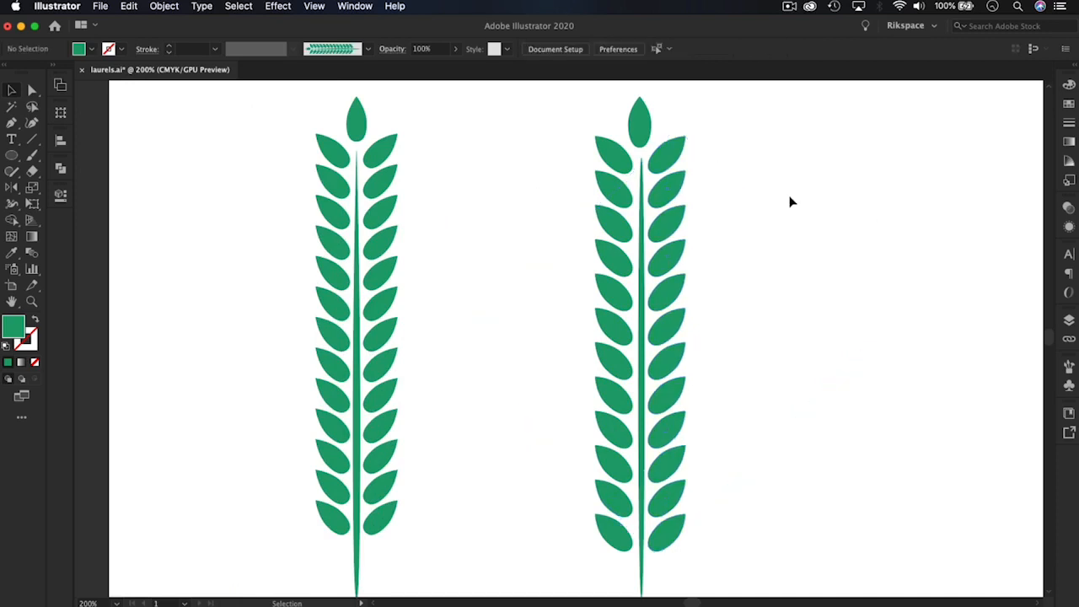
Group the new branch's top leaf, stem and both leaf columns into one object
drag(735, 573, 572, 108)
key(ctrl+g)
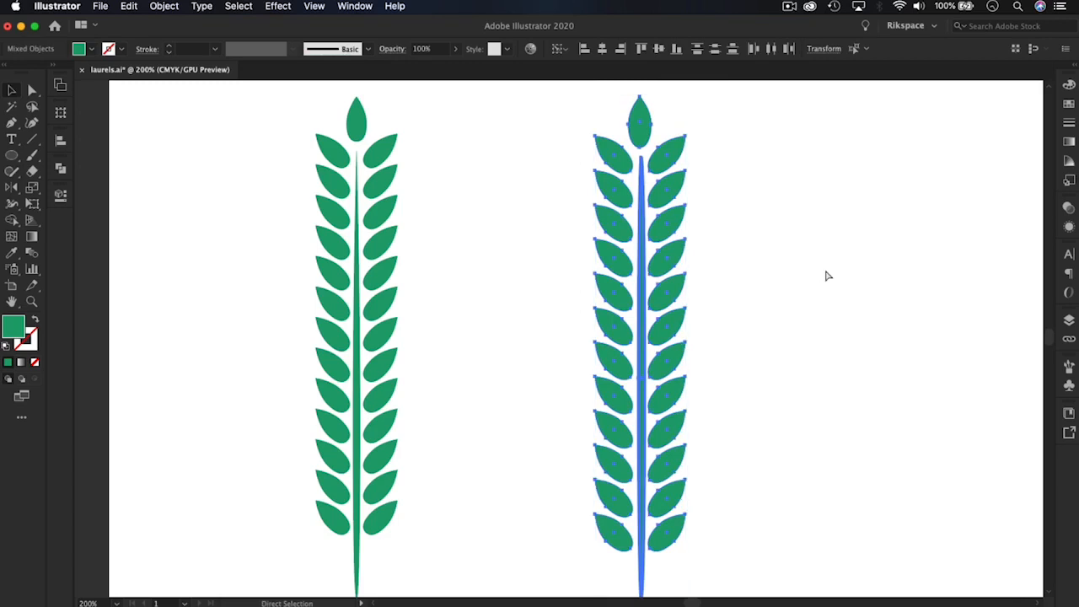
key(a)
key(ctrl+minus)
key(ctrl+minus)
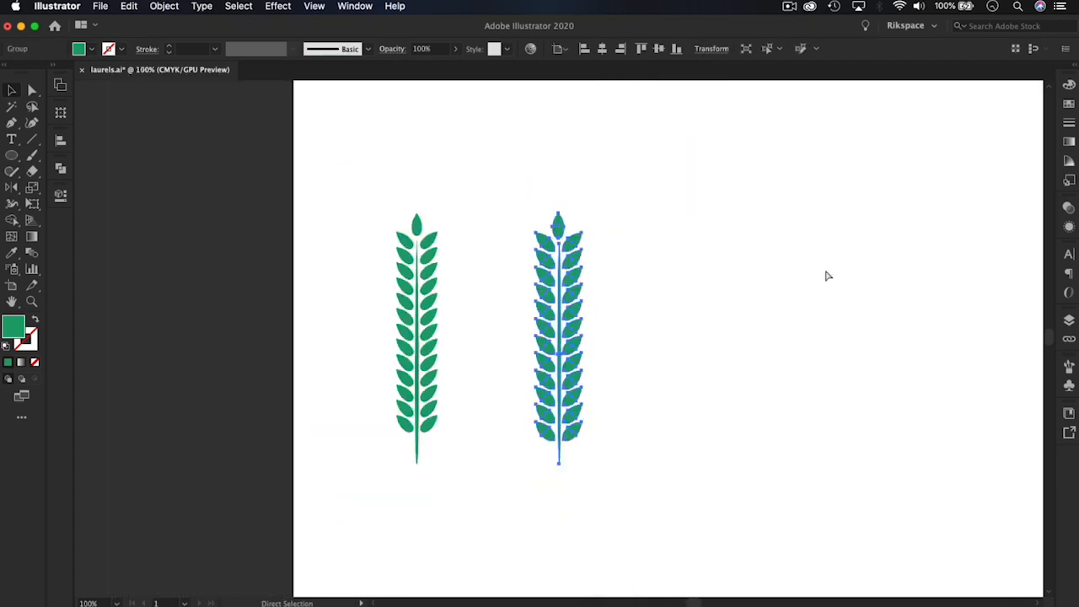
key(ctrl+plus)
key(ctrl+plus)
key(v)
click(718, 278)
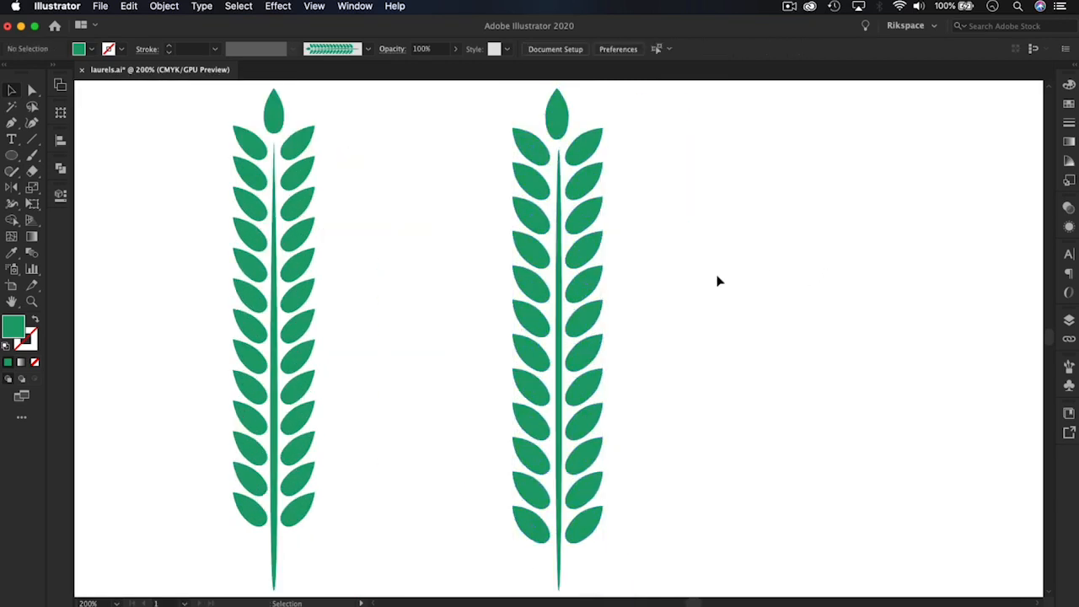
Move the reference branch off the artboard and place the new branch near the artboard's left edge, slightly higher than before
key(a)
key(ctrl+minus)
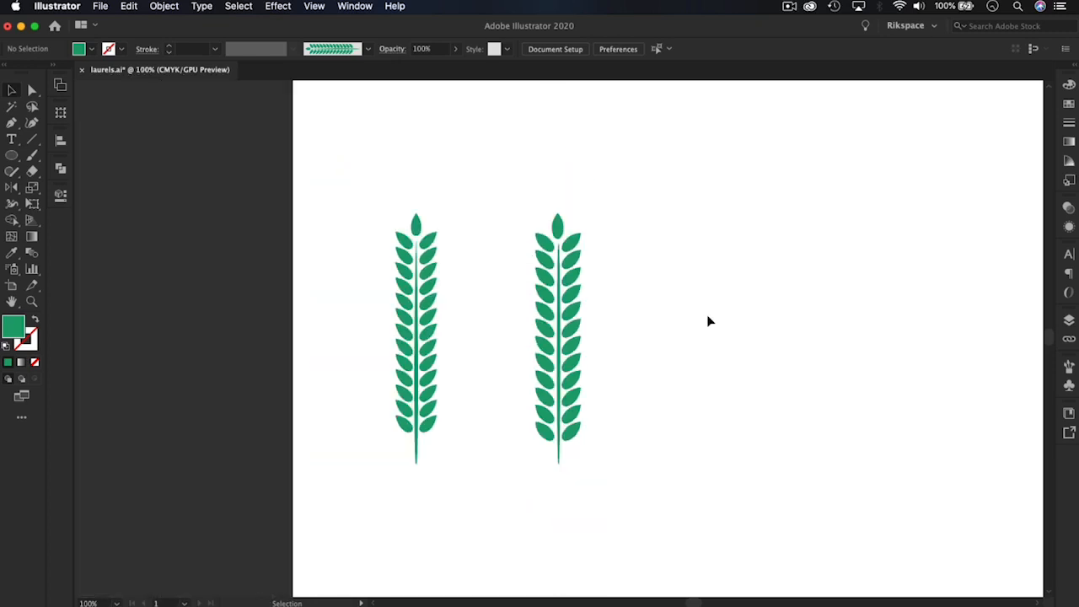
drag(431, 297, 200, 301)
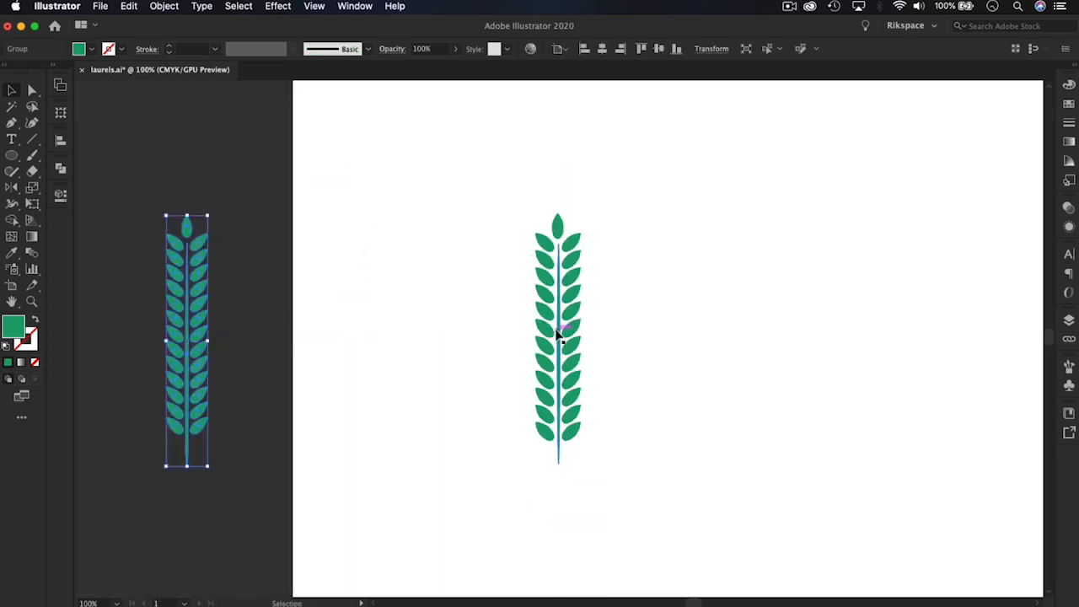
drag(561, 332, 404, 294)
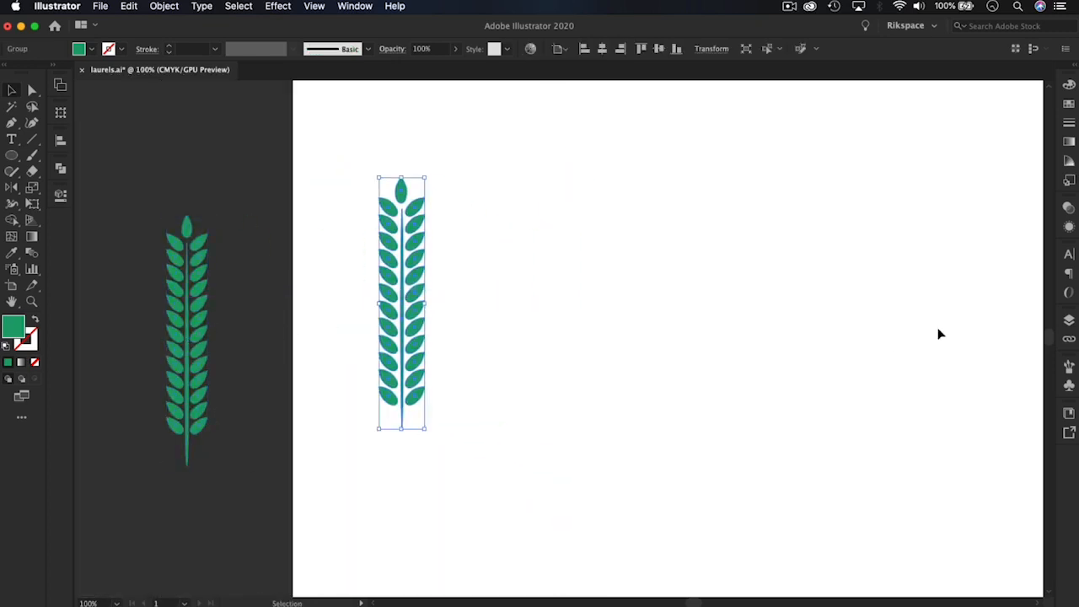
Temporarily show the hidden second group in Layer 1, examine the example laurel artwork, and hide the group again
click(1069, 320)
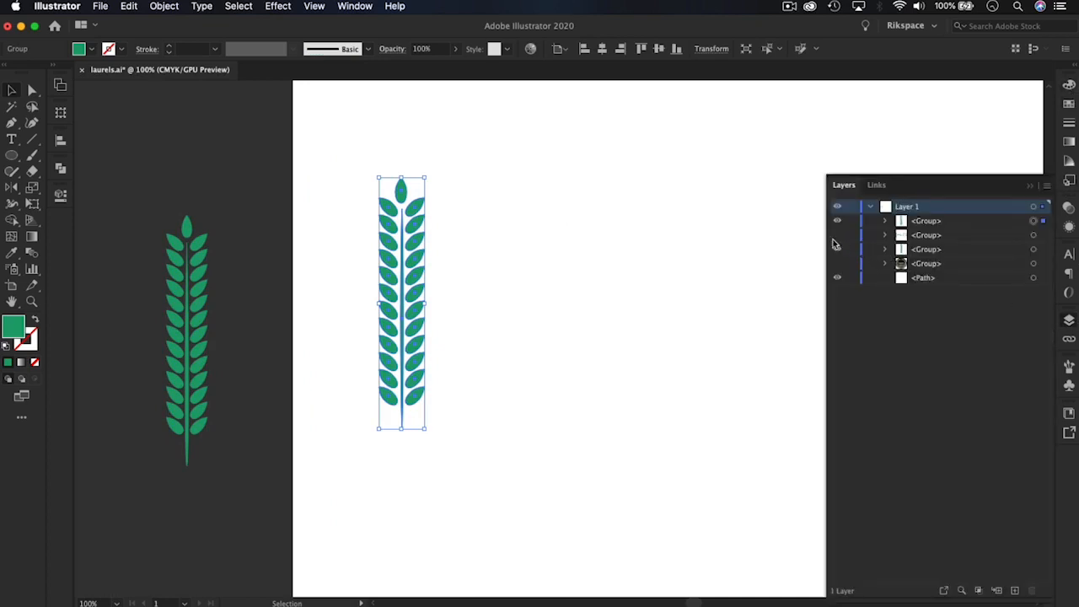
drag(837, 235, 837, 248)
scroll(489, 270, right, 8)
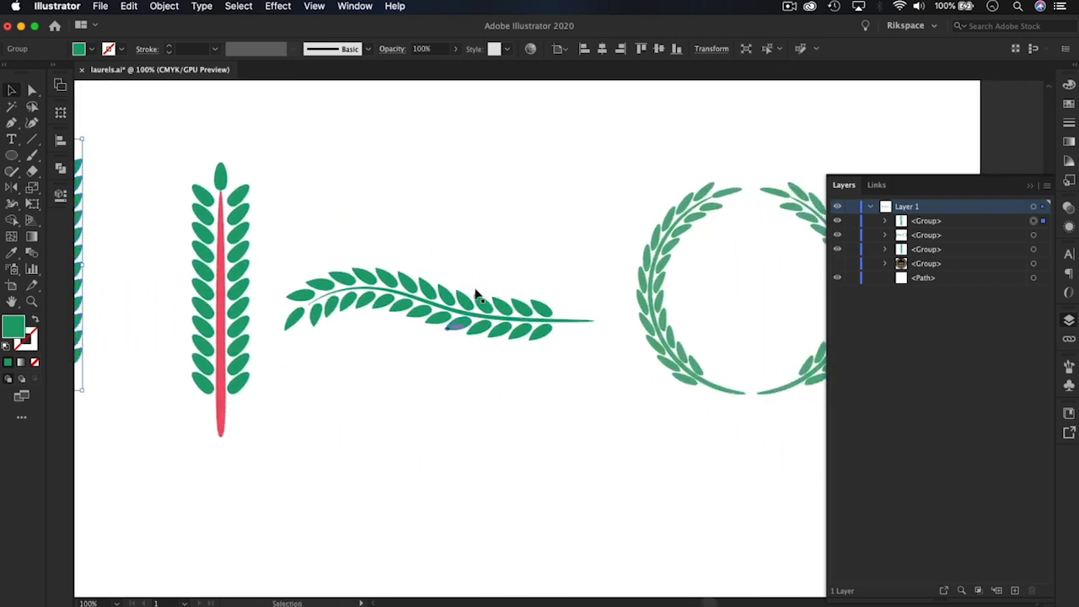
click(837, 236)
key(space)
drag(338, 263, 537, 309)
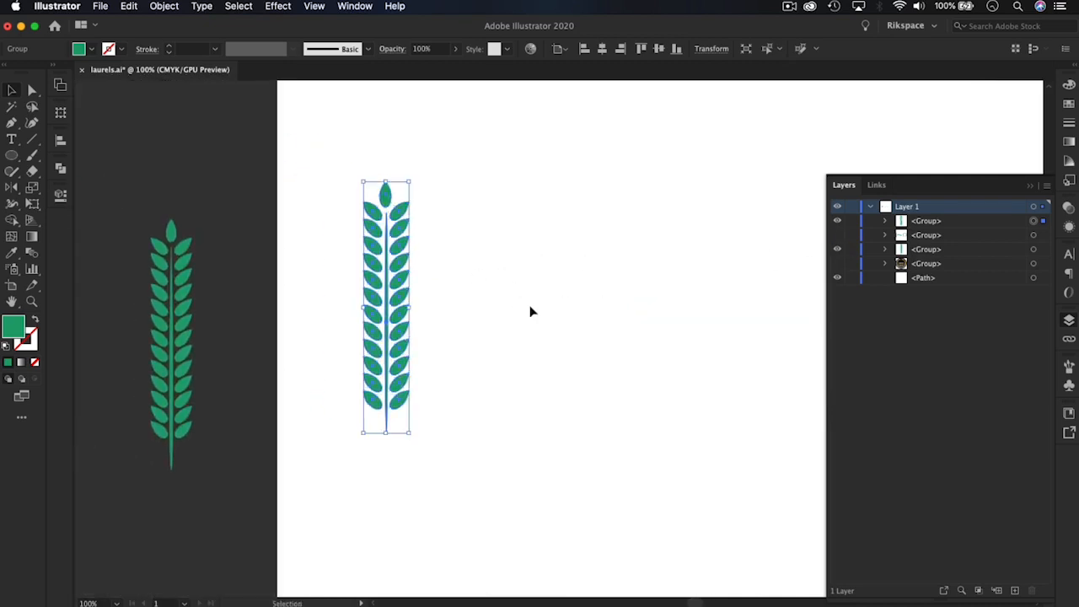
Deselect the branch and display the document's brushes
click(530, 312)
key(super+equal)
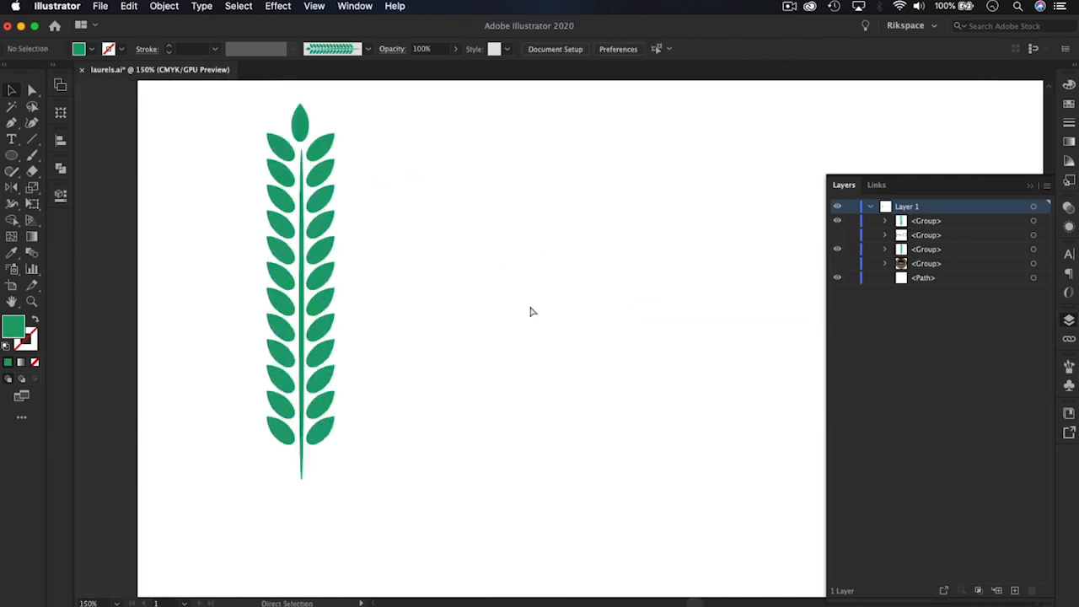
key(space)
drag(547, 214, 539, 294)
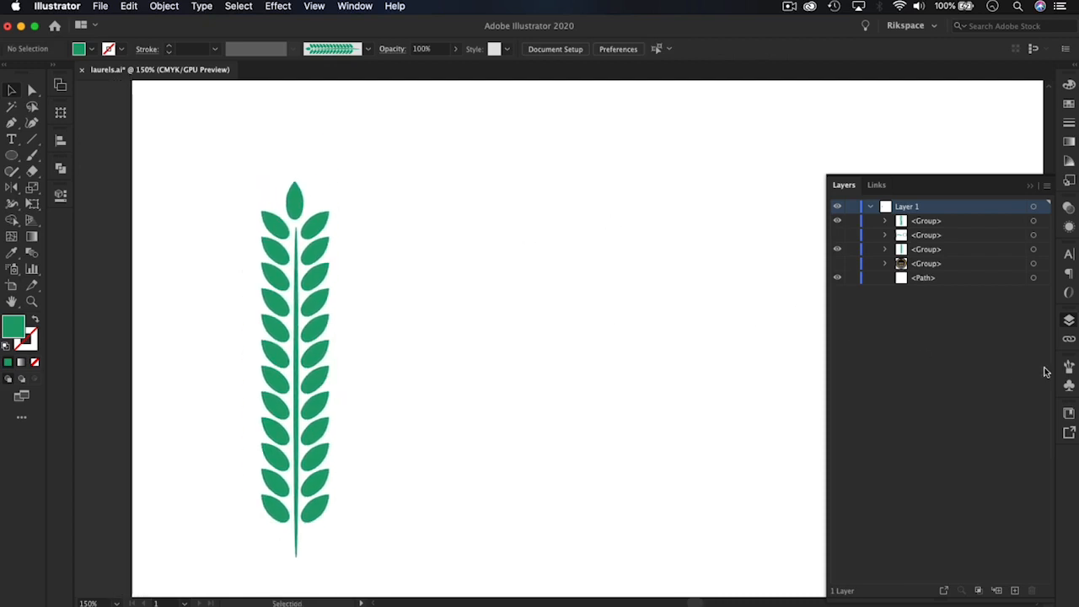
click(1070, 369)
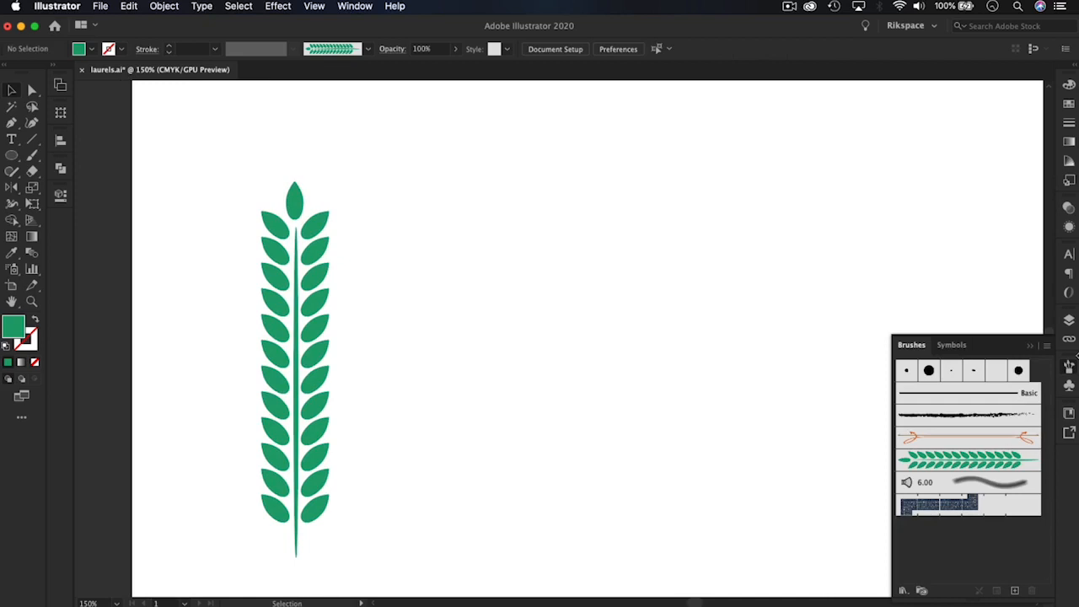
click(1069, 369)
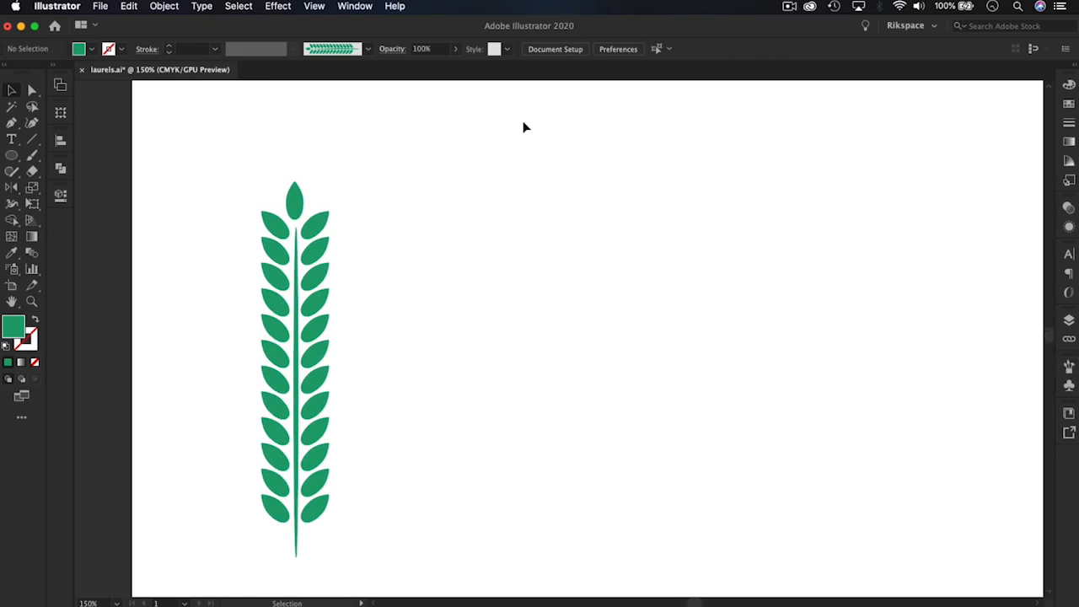
click(357, 6)
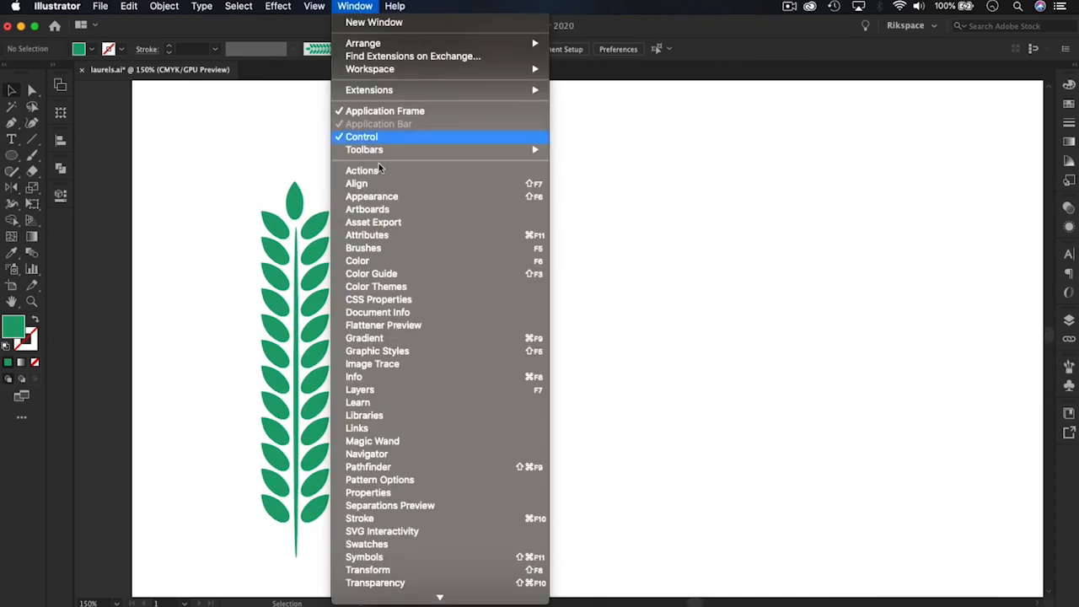
click(362, 250)
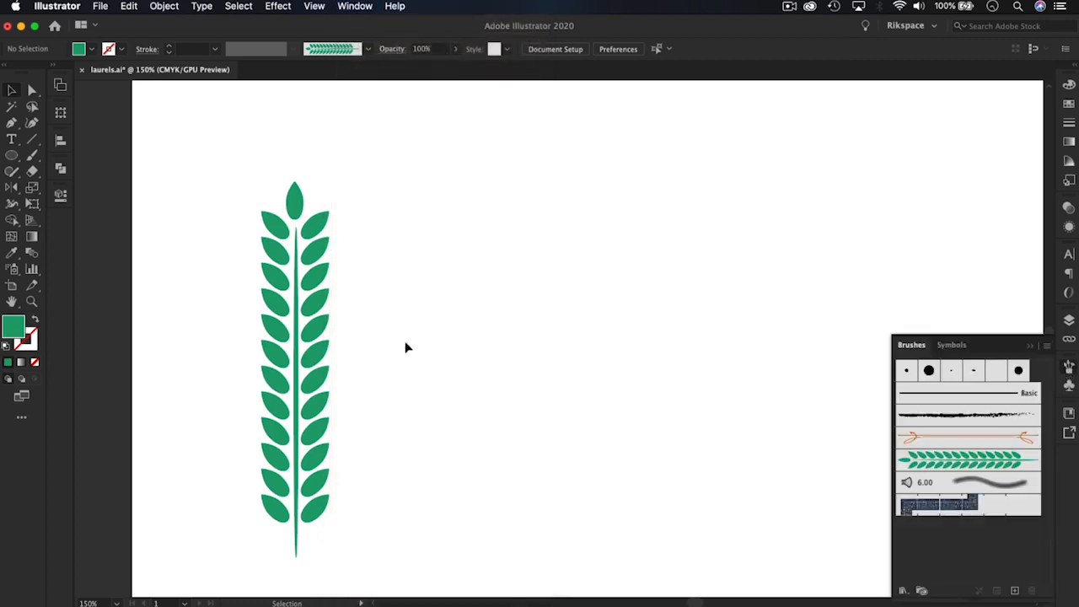
click(321, 276)
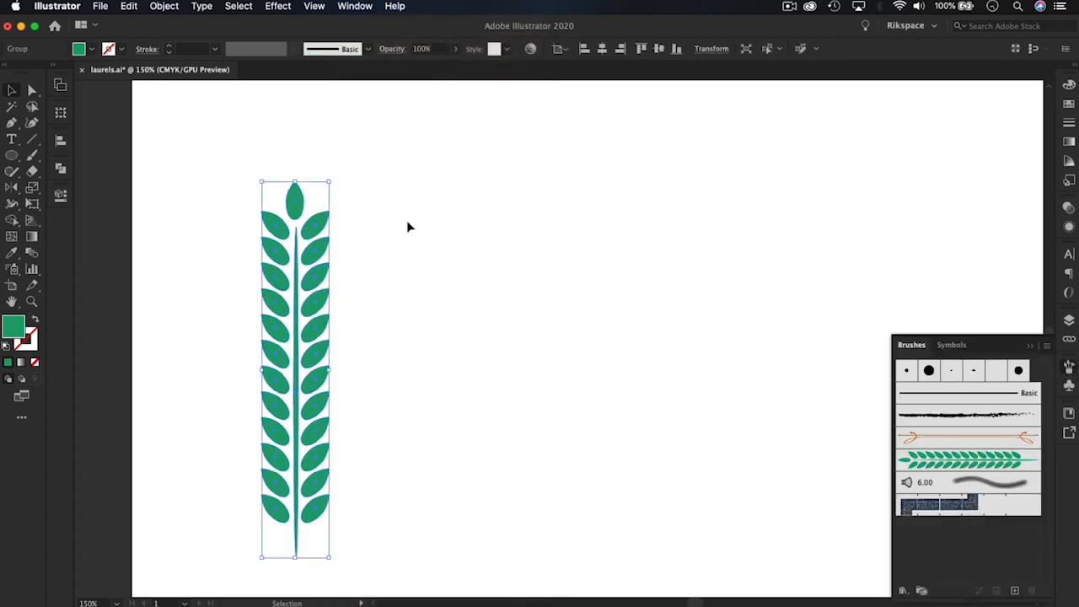
click(1023, 462)
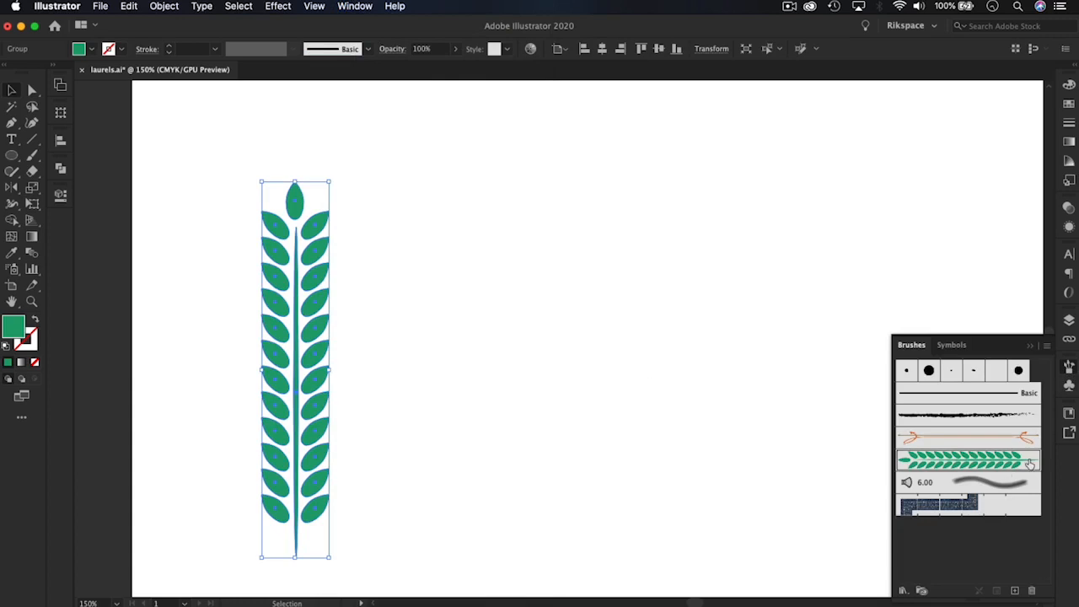
key(super+z)
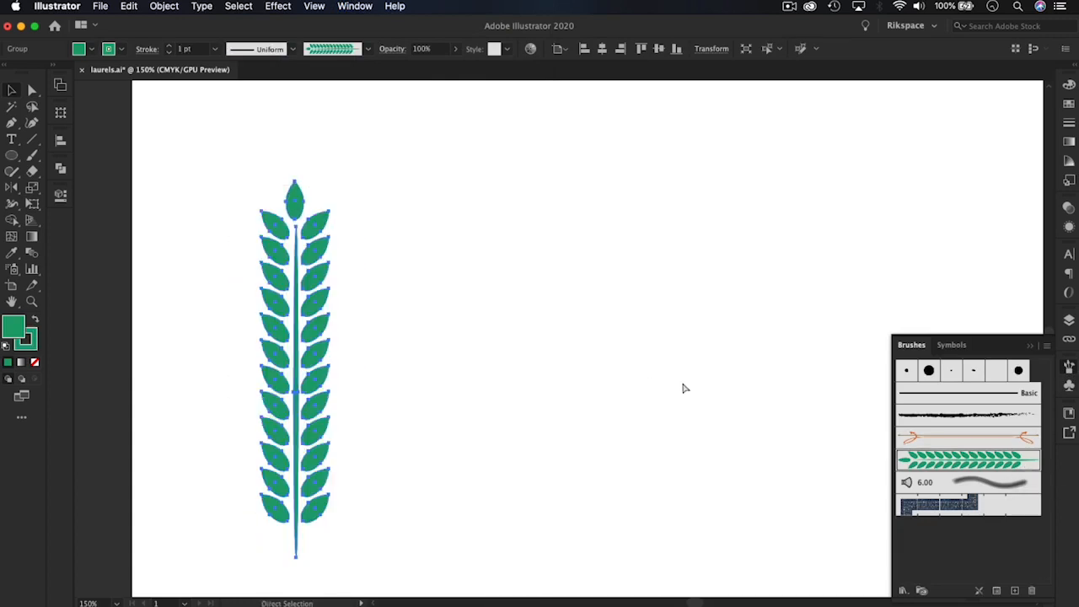
Delete the existing green laurel brush from the document's brushes with no artwork selected
click(652, 366)
click(994, 460)
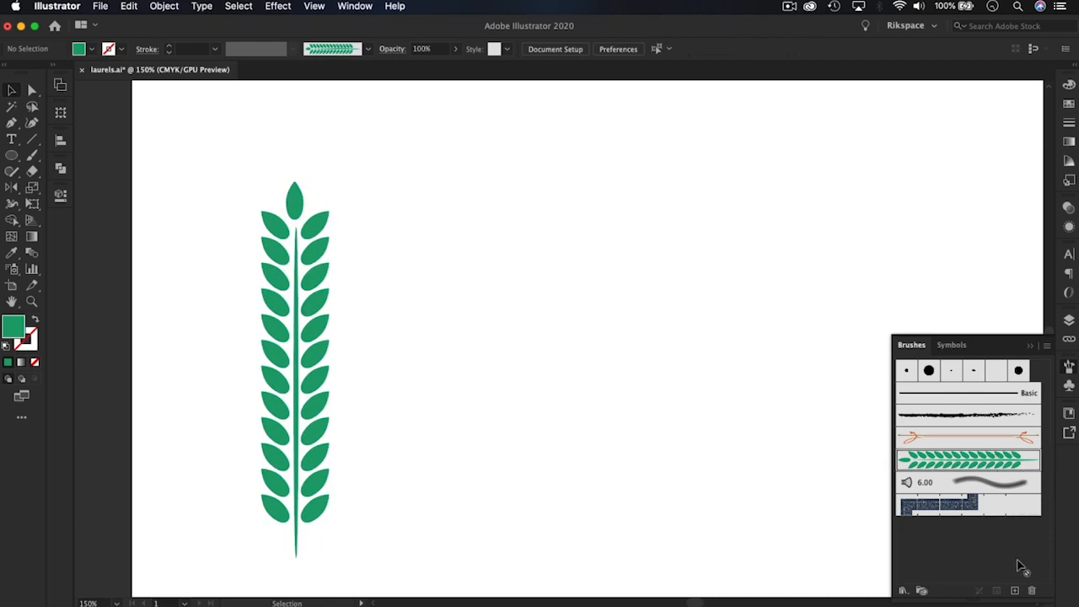
click(1030, 590)
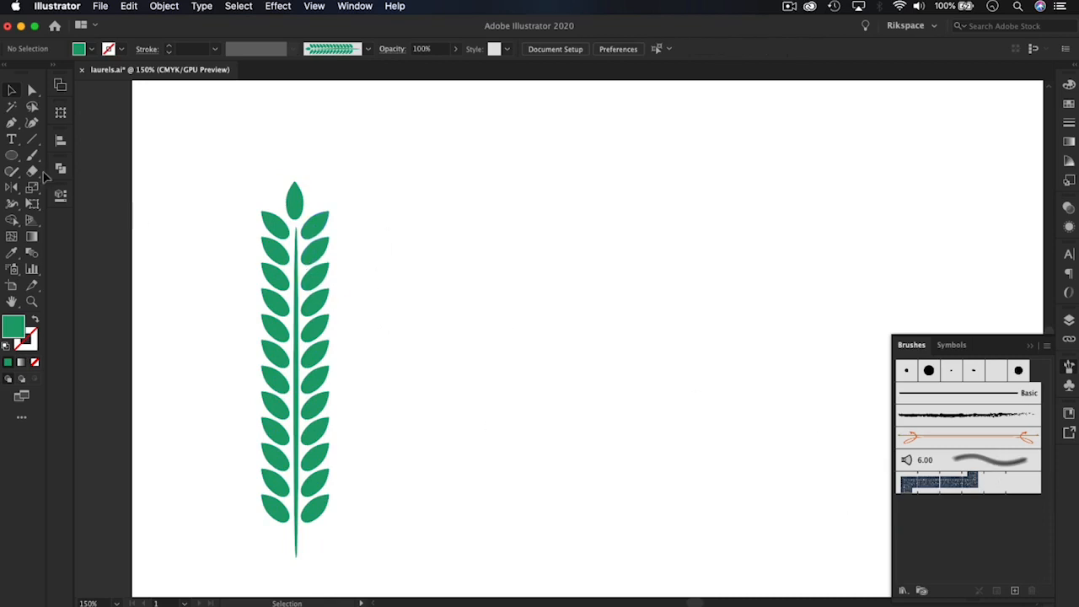
Draw an open curved path with three anchor points using the Pen tool in the empty area beside the branch
click(12, 123)
click(459, 301)
drag(520, 264, 626, 254)
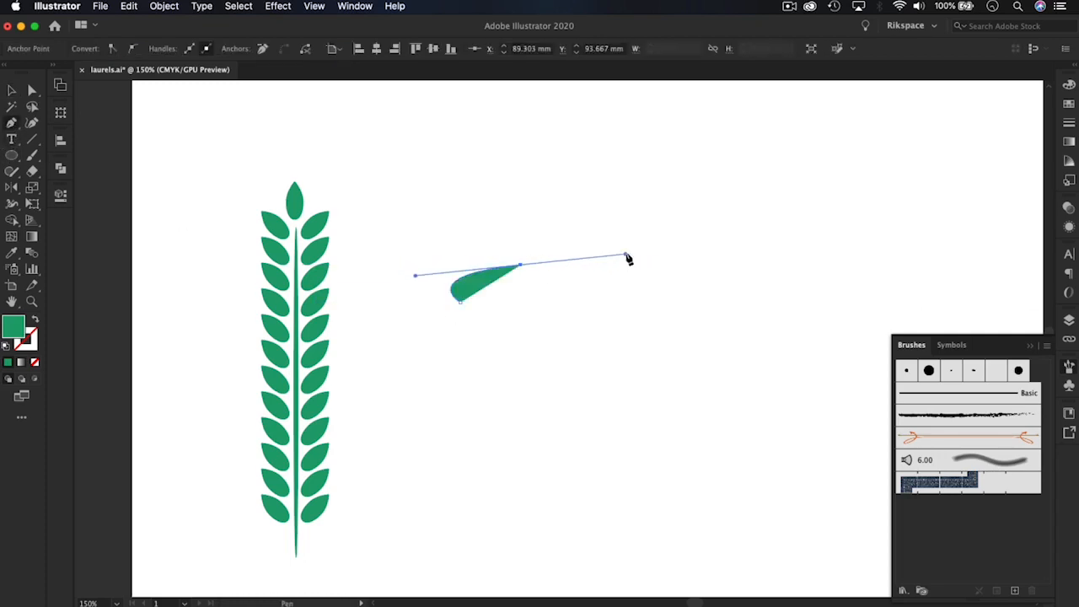
click(720, 201)
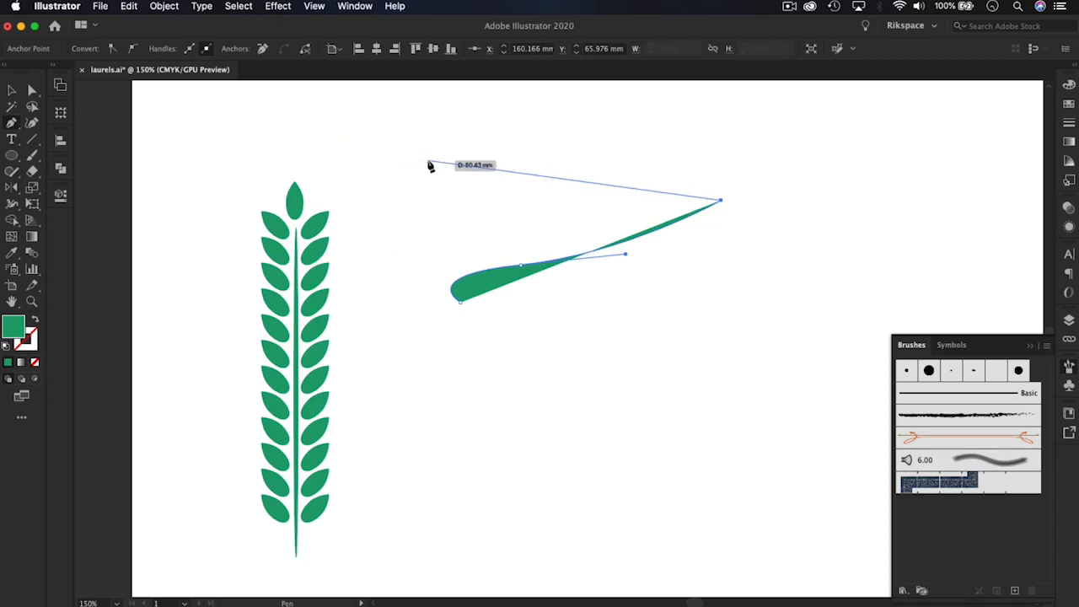
key(Escape)
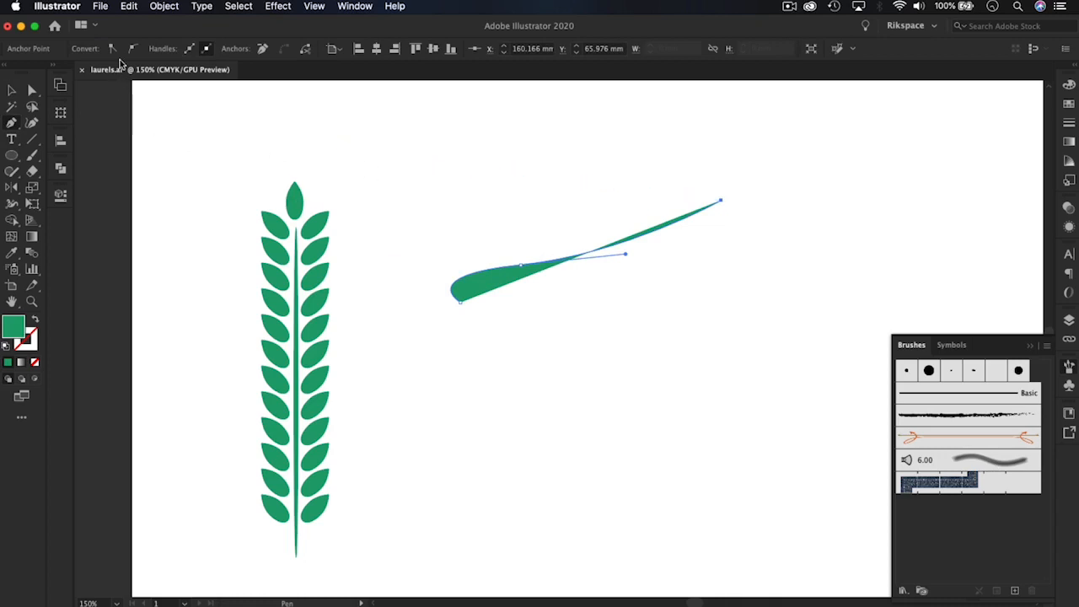
click(11, 91)
click(493, 318)
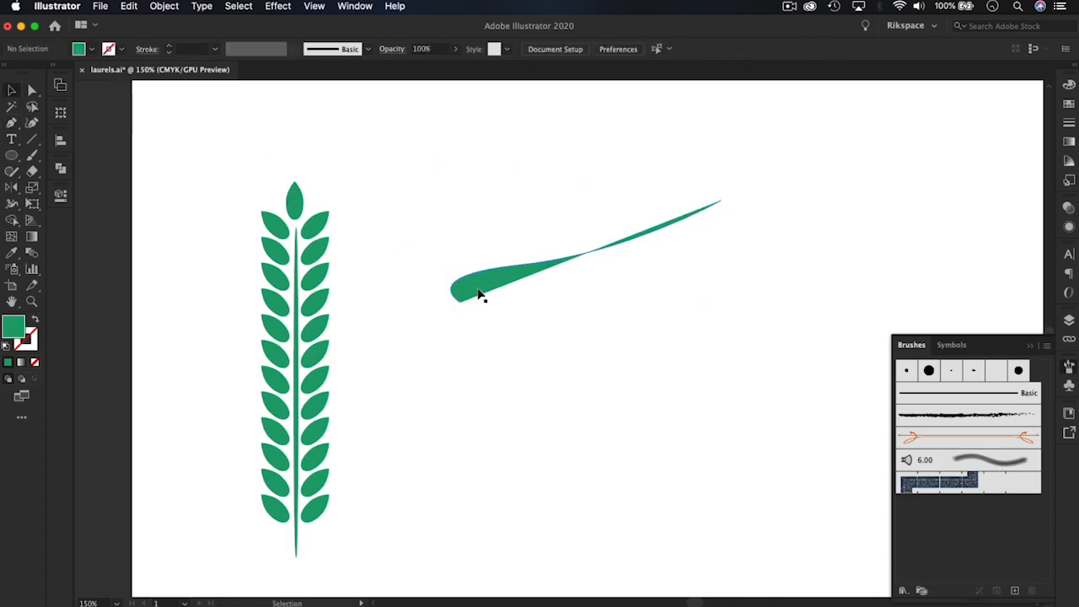
Remove the curved path's fill and give it a dark grey stroke
click(480, 296)
click(92, 49)
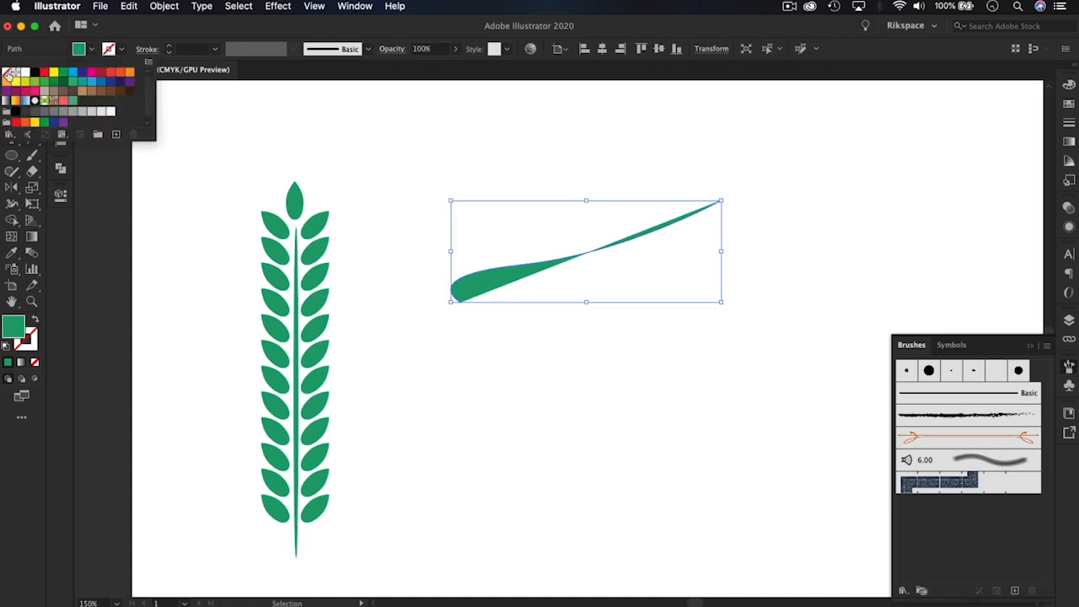
click(7, 71)
click(120, 49)
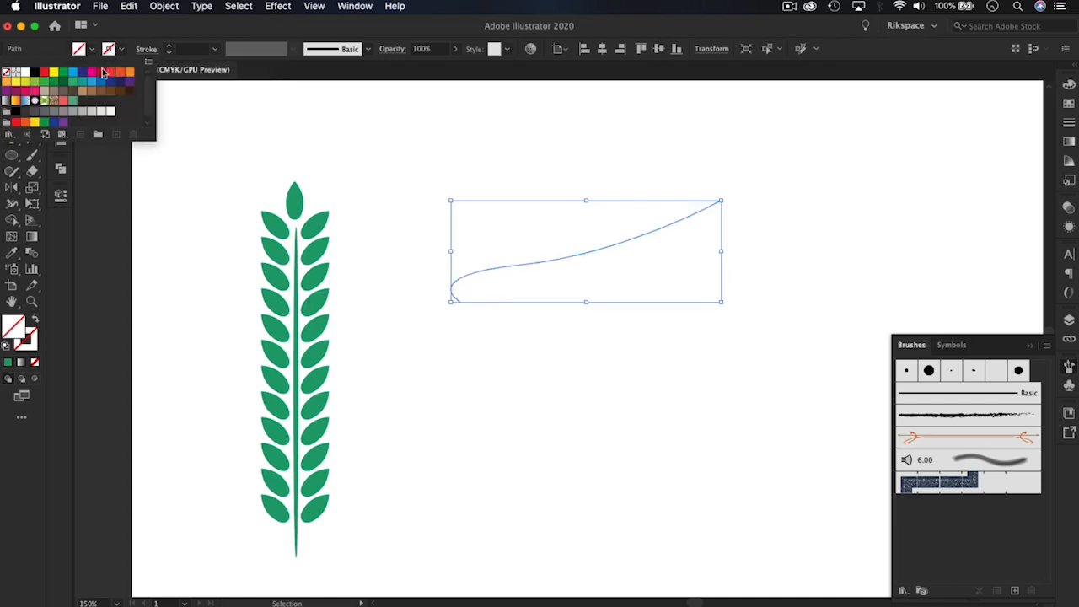
click(31, 116)
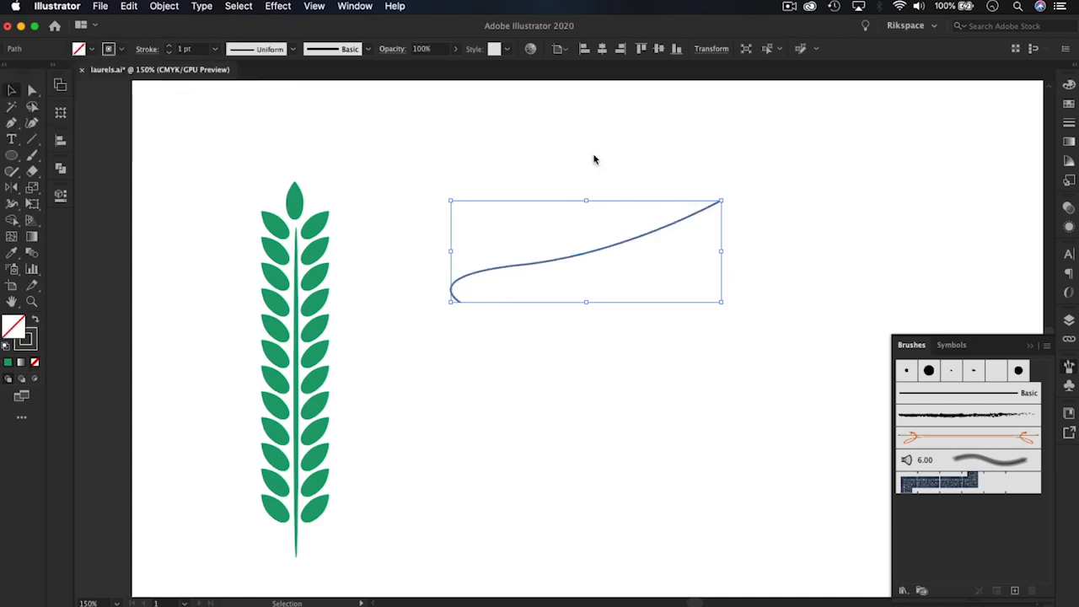
click(663, 162)
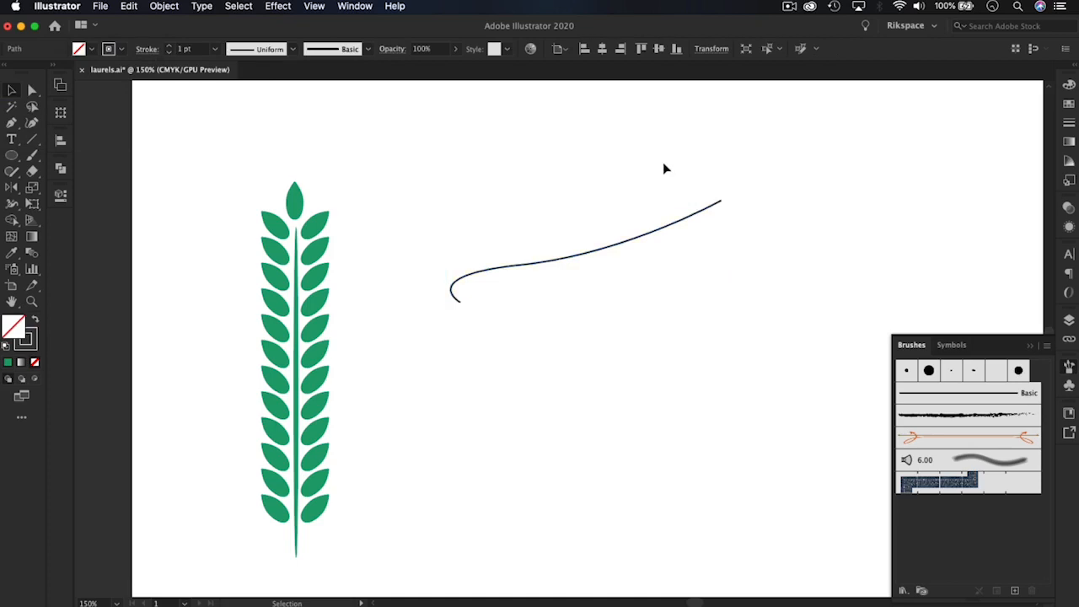
Apply the orange decorative brush with looped ends to the curved path
click(976, 439)
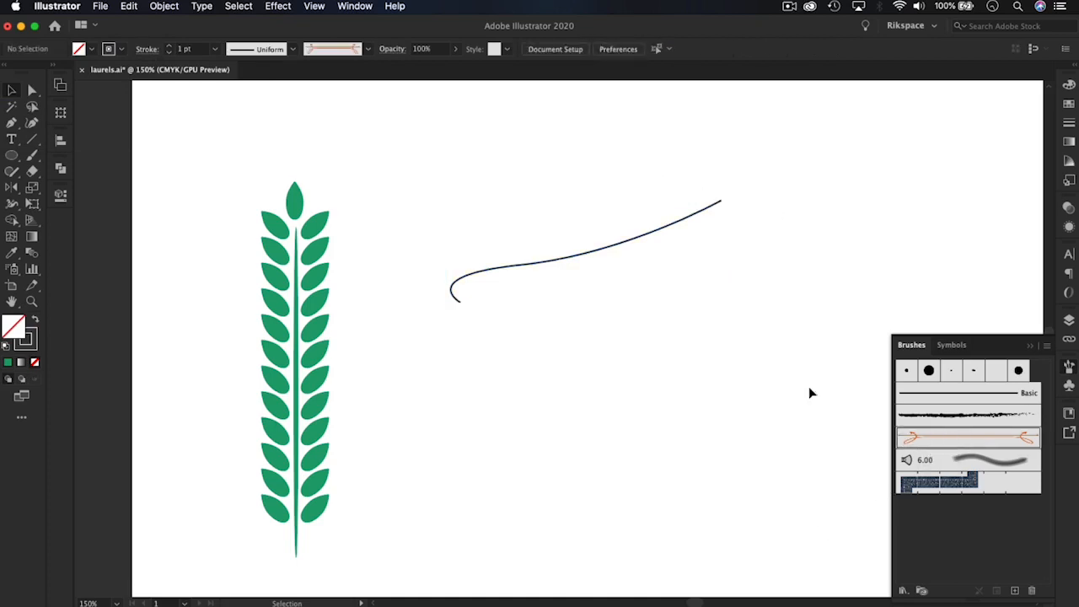
click(633, 246)
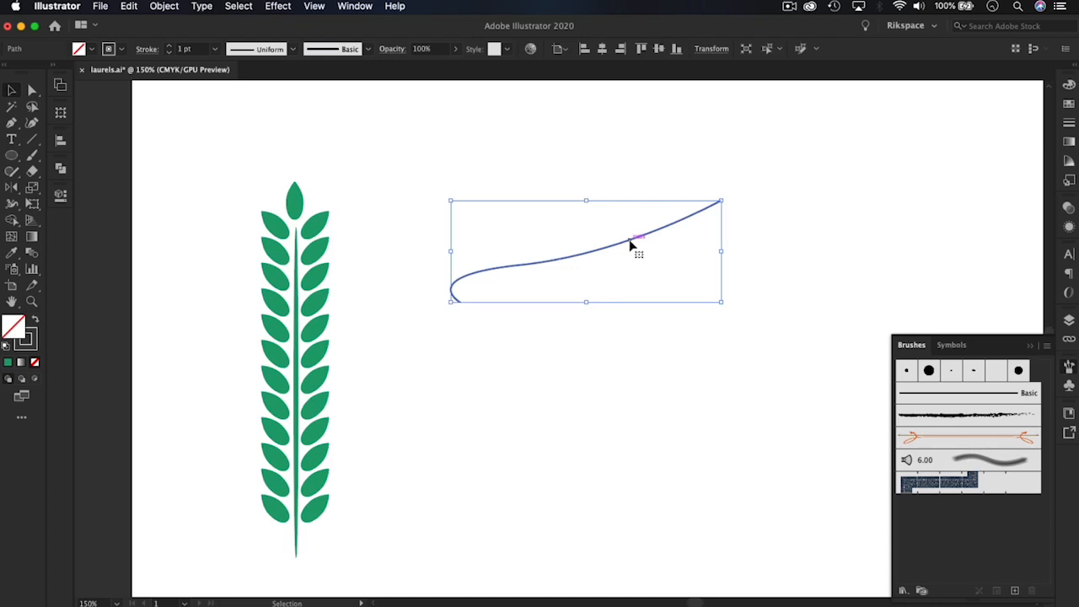
click(951, 443)
click(711, 410)
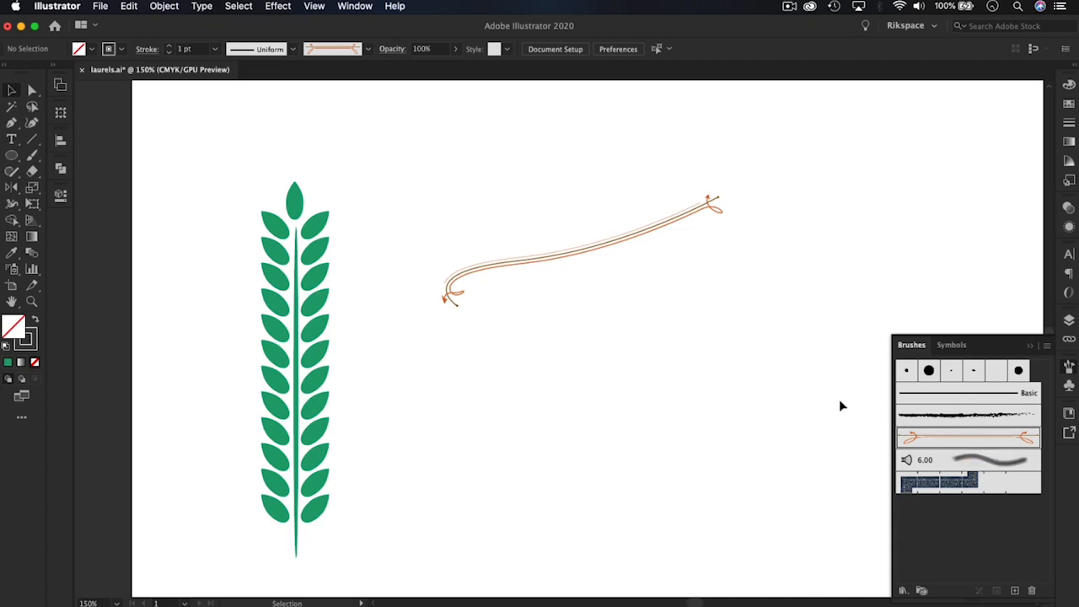
Replace the curved path's brush with the rough black charcoal-style brush
click(971, 416)
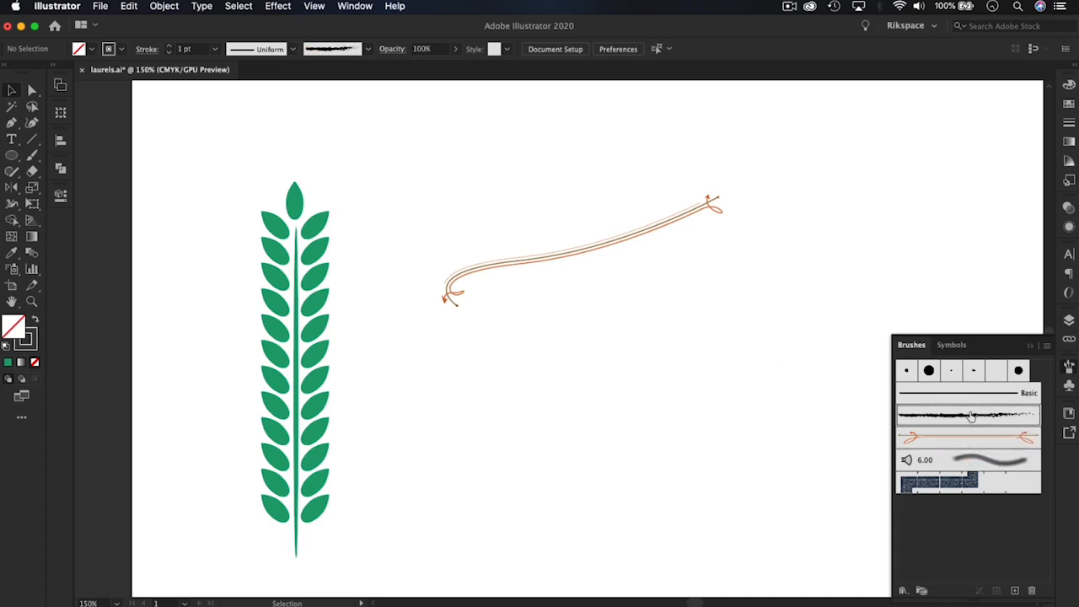
click(605, 249)
click(930, 415)
click(713, 414)
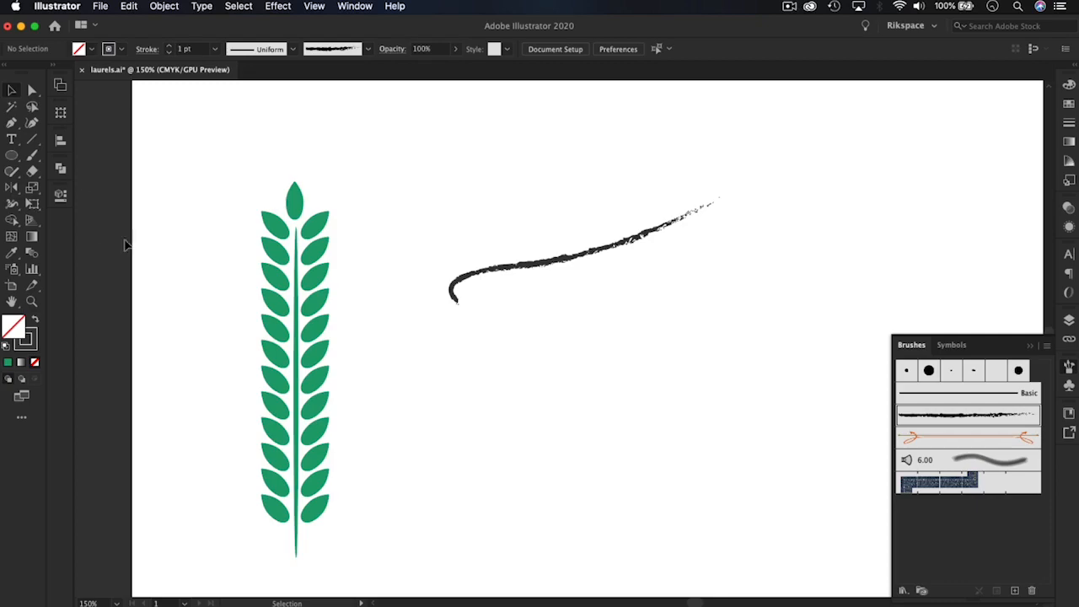
Paint two wavy freehand strokes with the charcoal-style brush and one above the curved path with the orange decorative brush
click(32, 155)
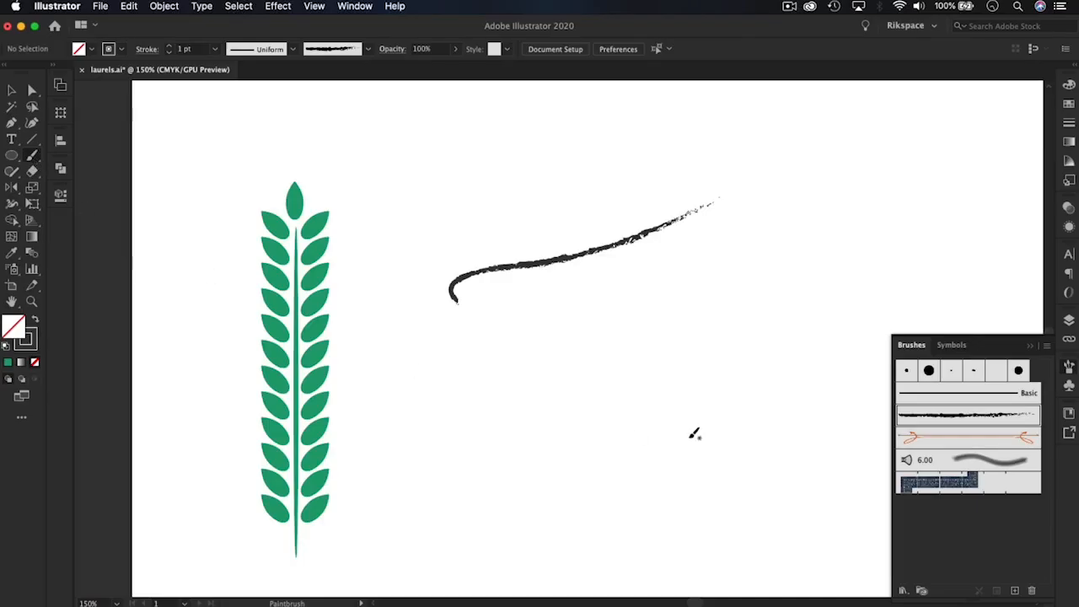
drag(504, 481, 771, 268)
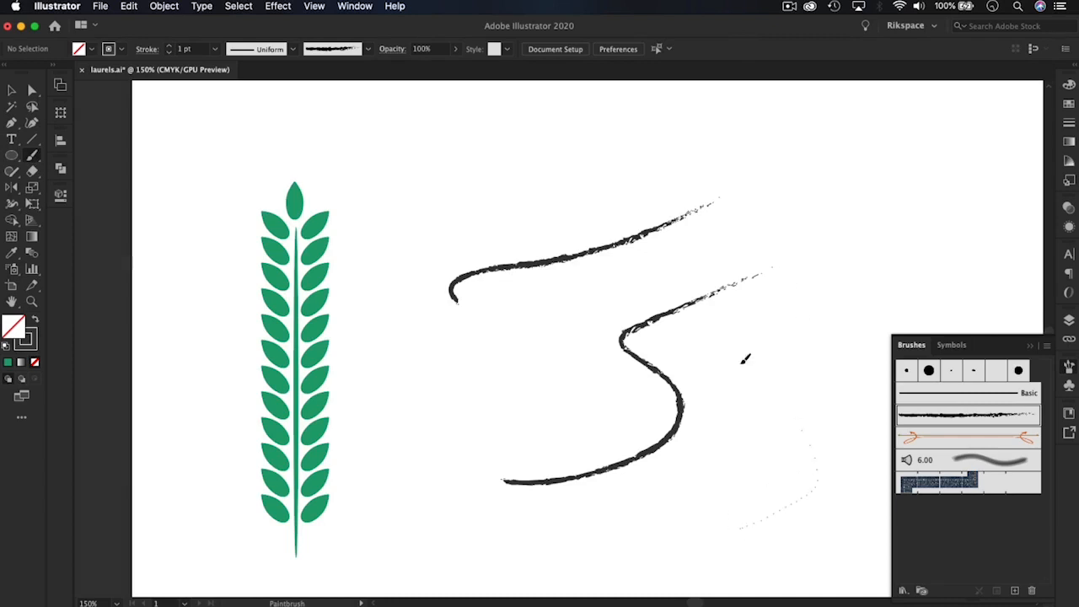
drag(745, 359, 917, 206)
click(975, 439)
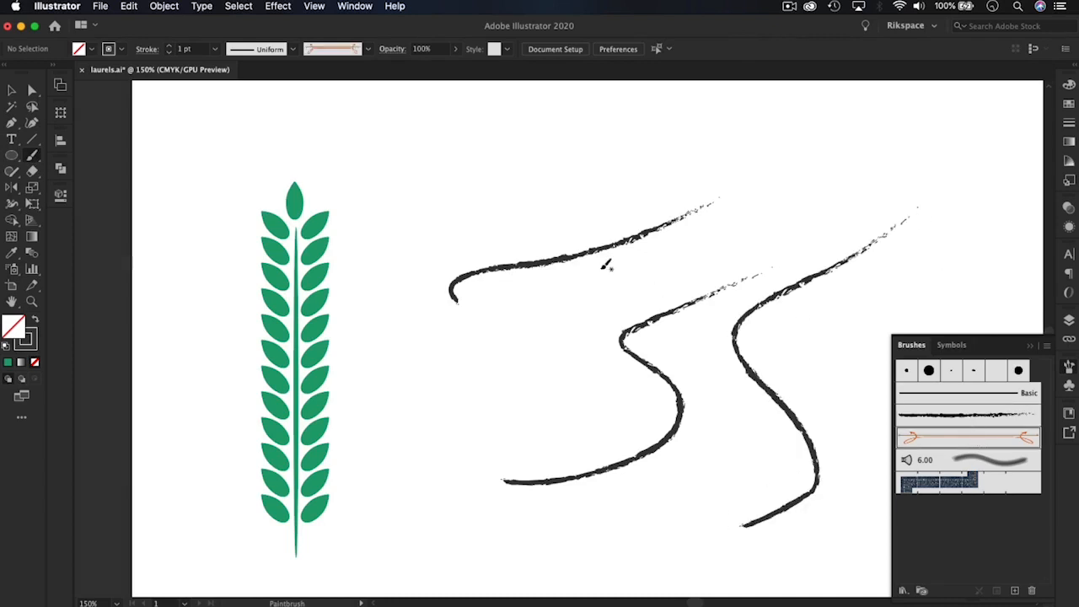
mouse_move(451, 185)
mouse_down()
mouse_move(637, 151)
mouse_move(748, 149)
mouse_up()
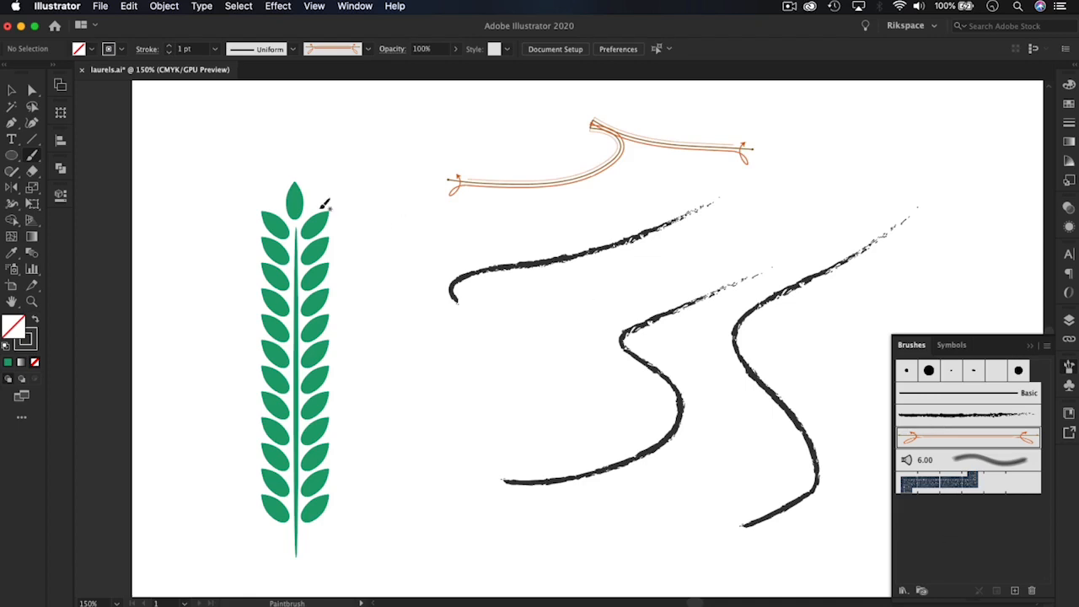
Delete the curved path and all three freehand brush strokes, keeping only the branch
click(13, 91)
mouse_move(527, 135)
mouse_down()
mouse_move(763, 477)
mouse_move(819, 508)
mouse_up()
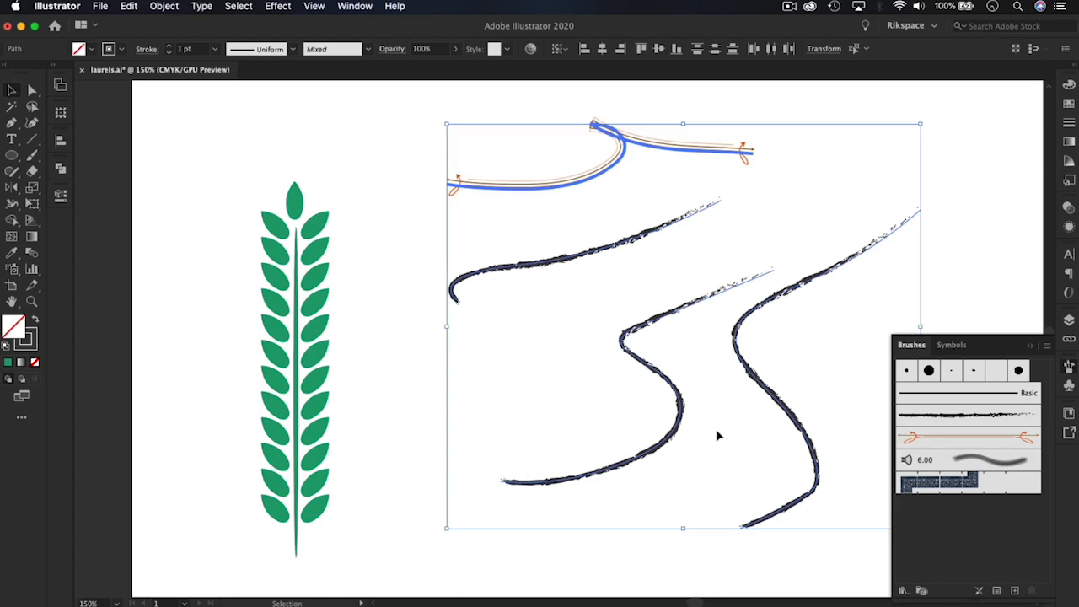
key(Delete)
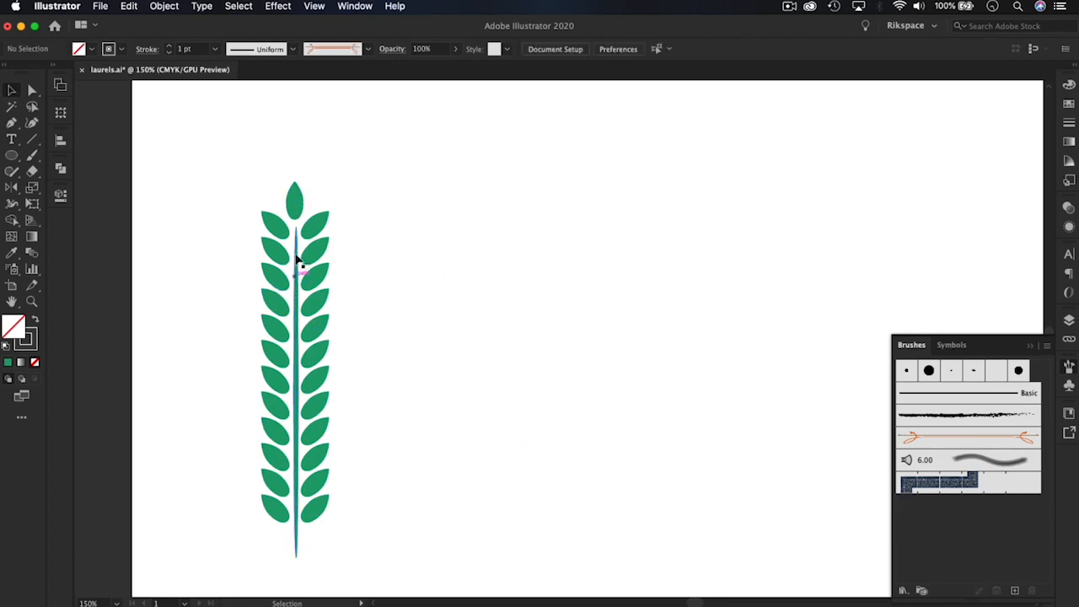
Create a new art brush from the selected laurel branch, replacing "Art" with "Laurel" in the brush name
drag(496, 402, 486, 371)
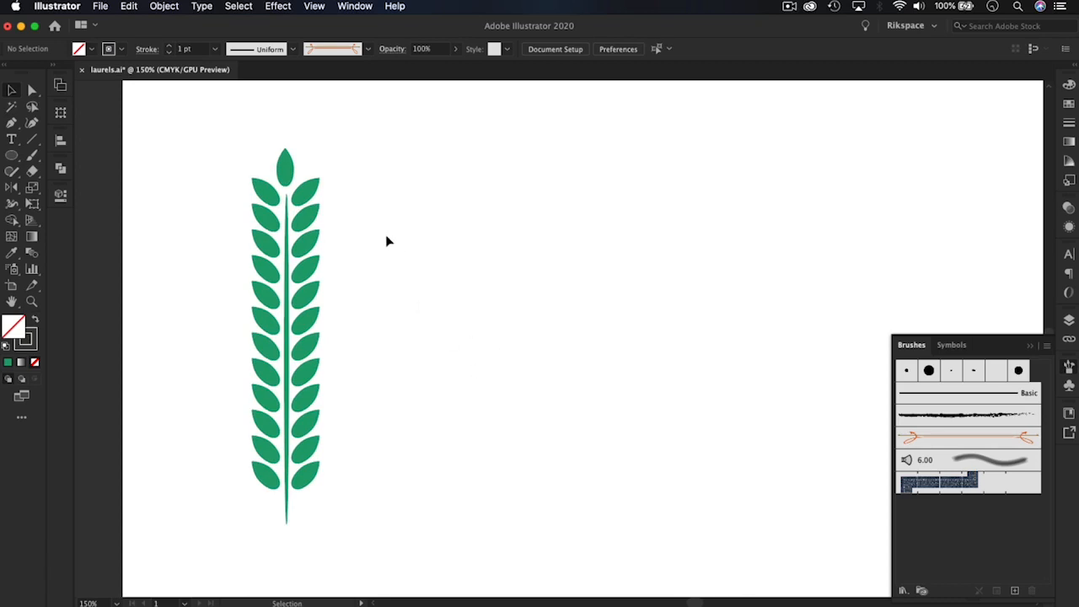
click(290, 177)
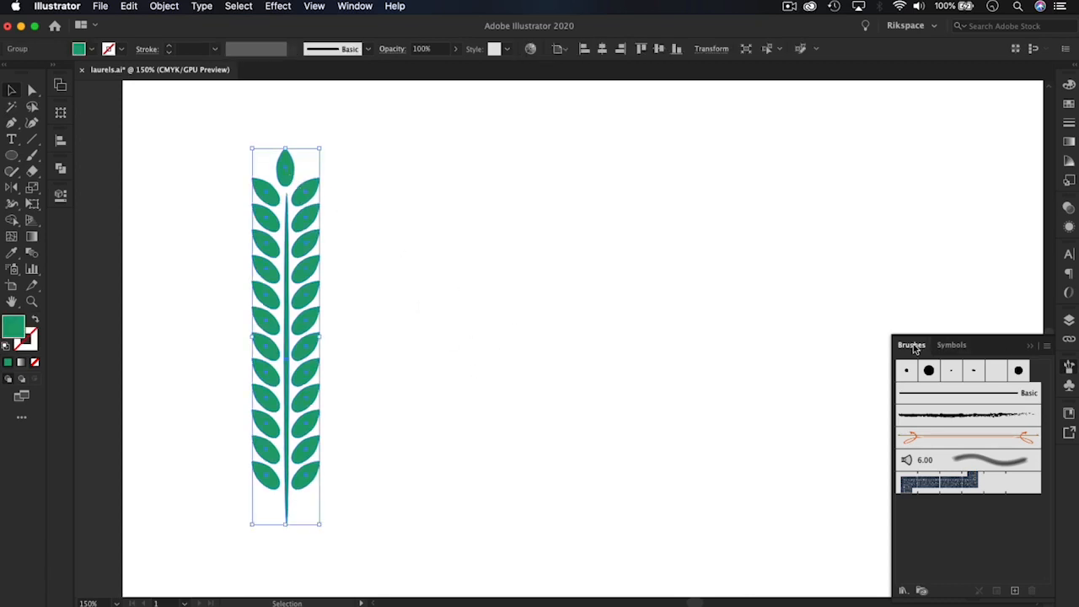
click(1047, 346)
click(971, 349)
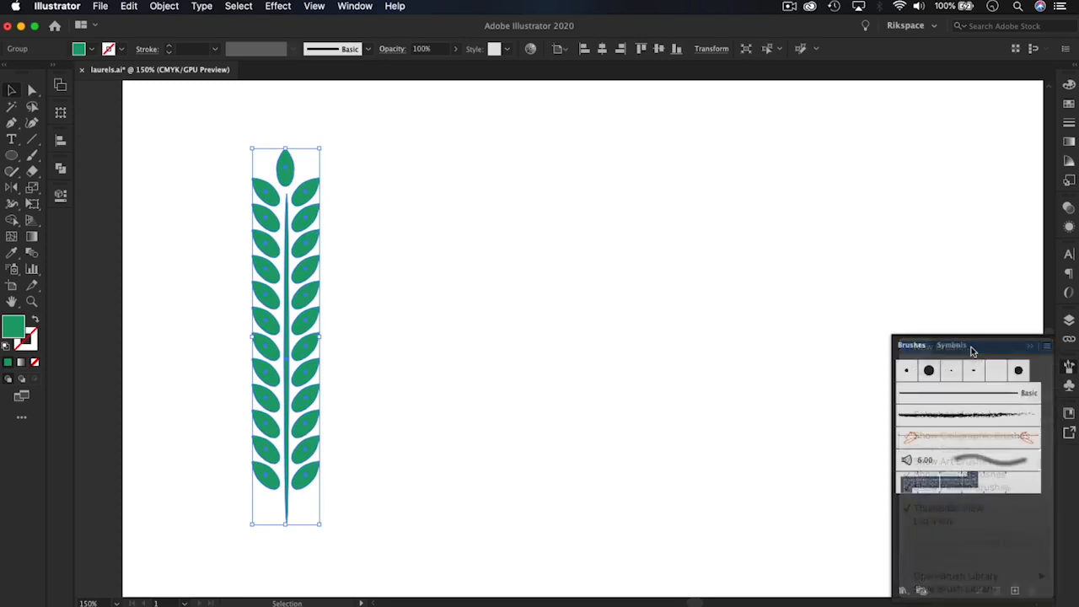
mouse_move(126, 87)
mouse_down()
mouse_move(648, 207)
mouse_move(641, 192)
mouse_up()
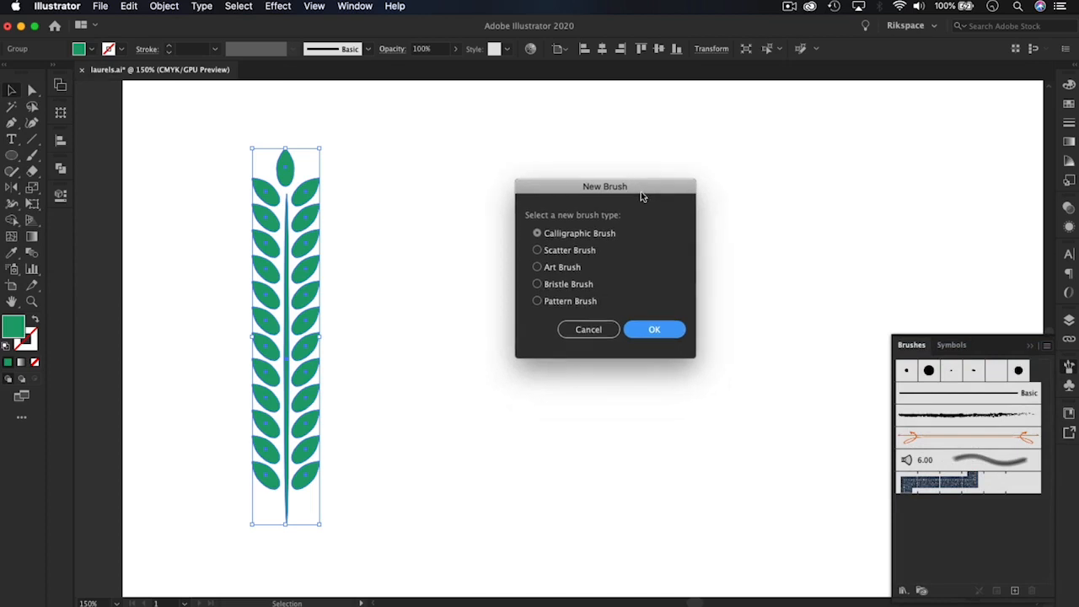
click(538, 267)
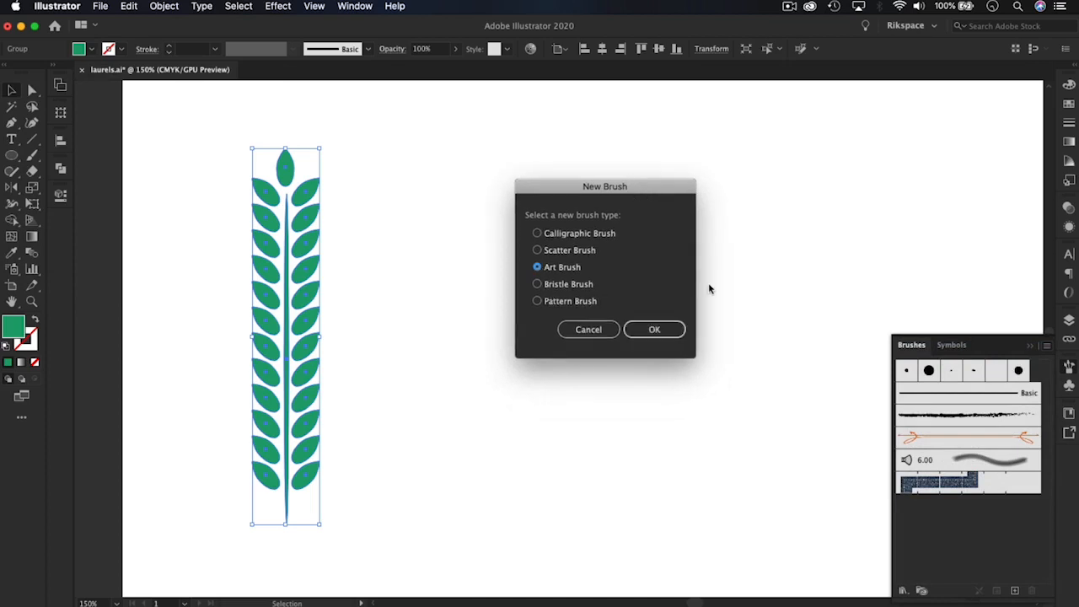
click(655, 329)
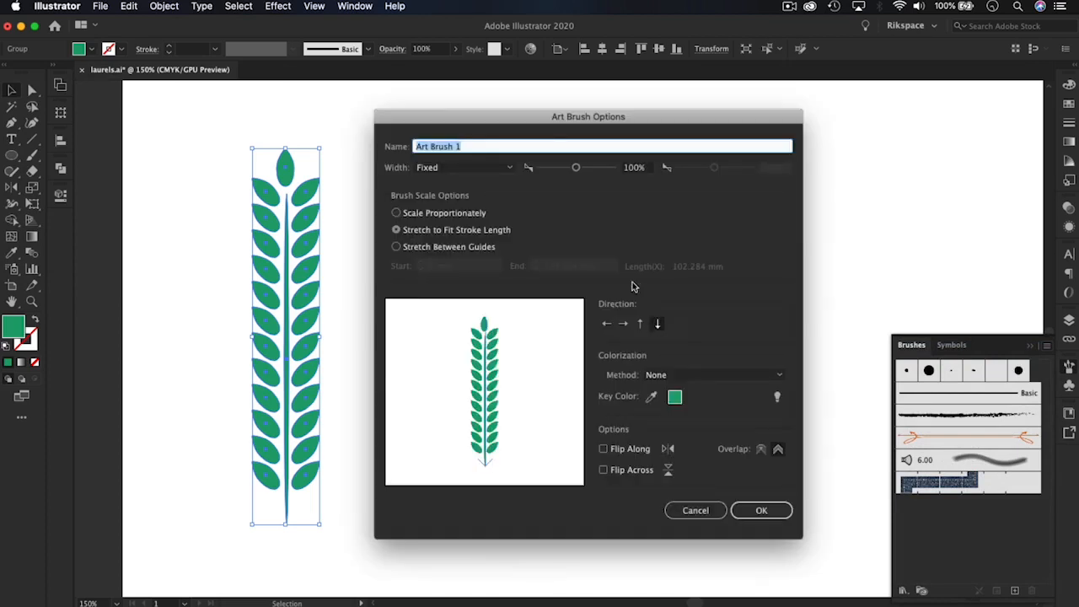
mouse_move(467, 122)
mouse_down()
mouse_move(496, 128)
mouse_move(437, 152)
mouse_up()
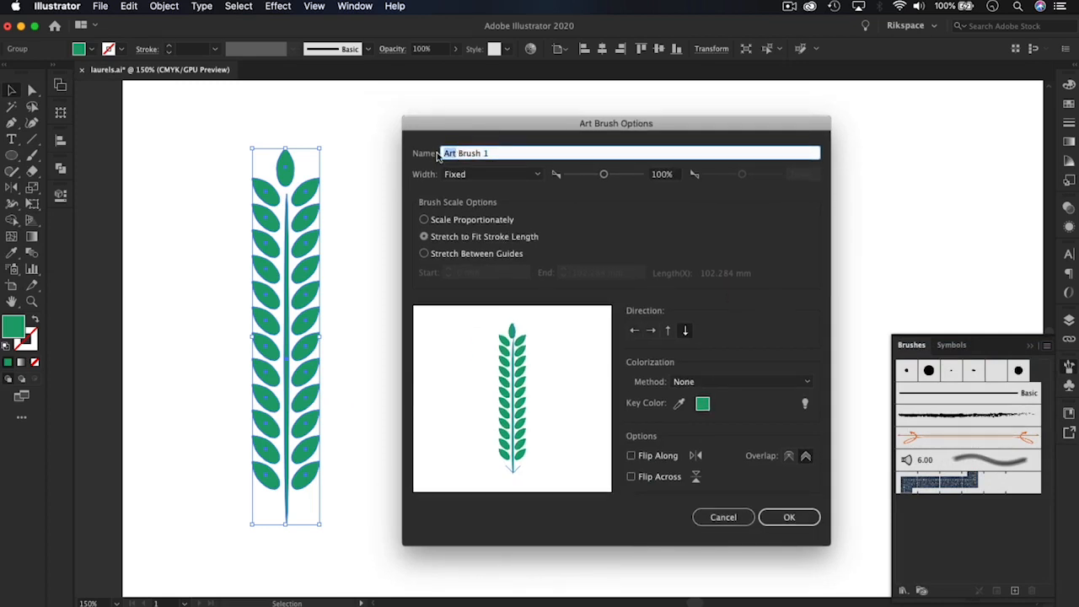
text(Laurel)
click(789, 516)
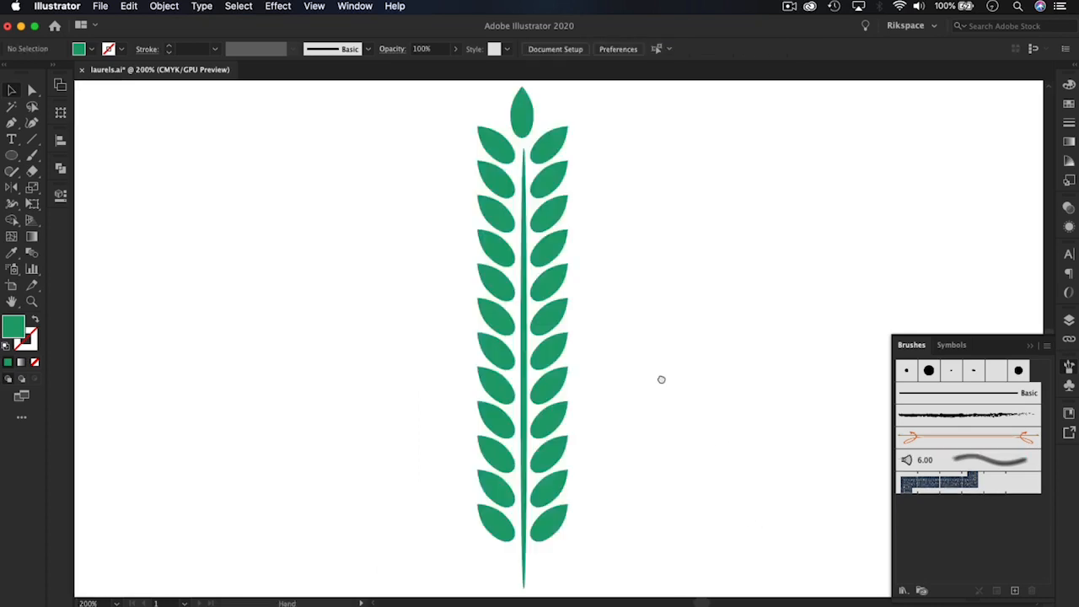
Add the laurel branch directly to the brush collection as an art brush, changing "Art" to "Laurel" in its name
key(super+minus)
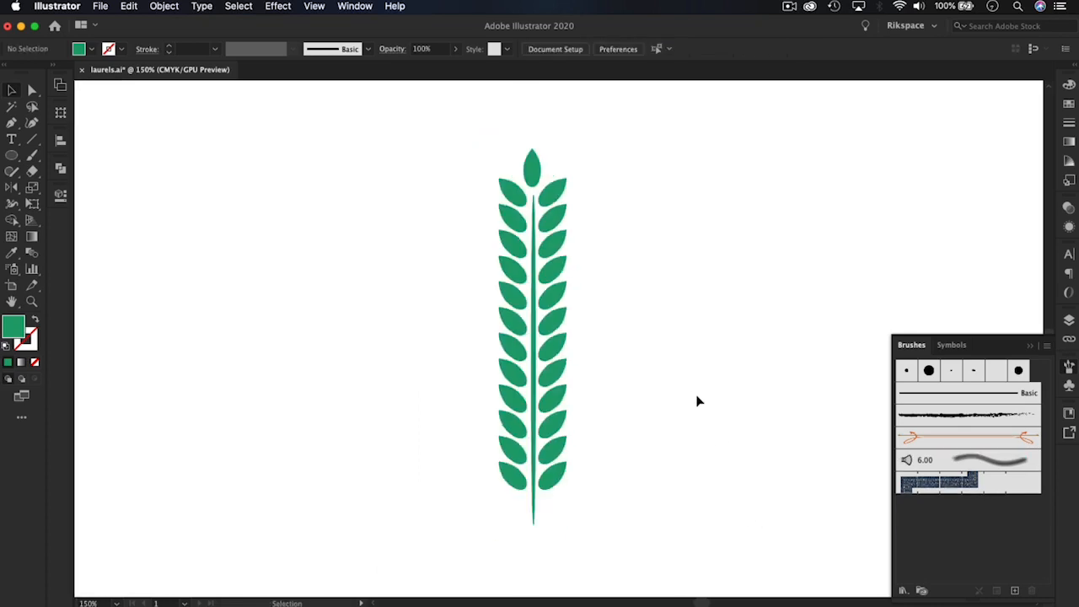
mouse_move(555, 246)
mouse_down()
mouse_move(587, 257)
mouse_move(602, 267)
mouse_move(577, 262)
mouse_move(983, 529)
mouse_up()
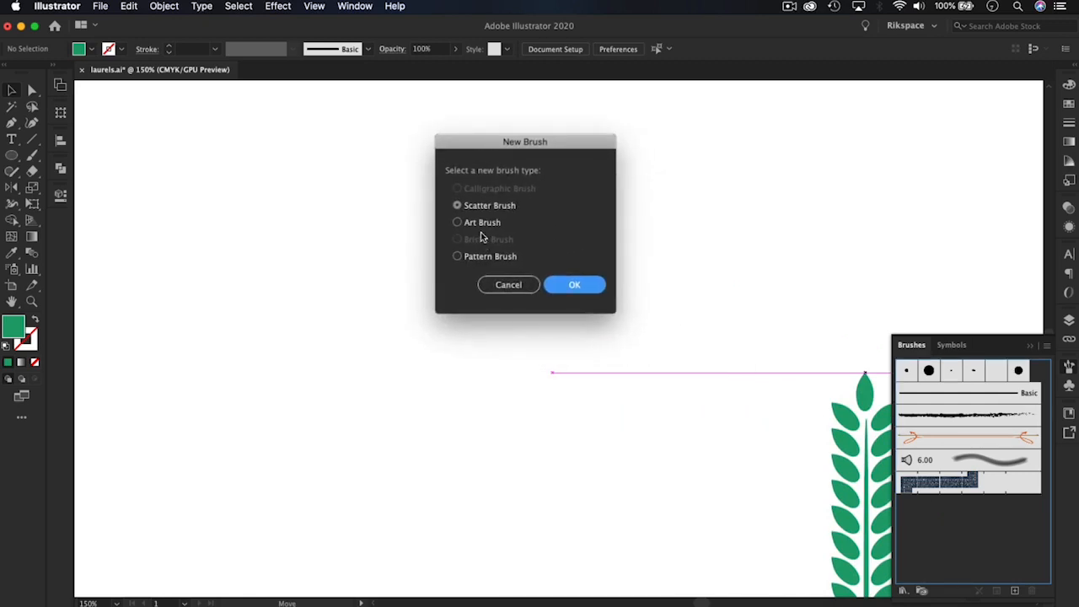
click(458, 223)
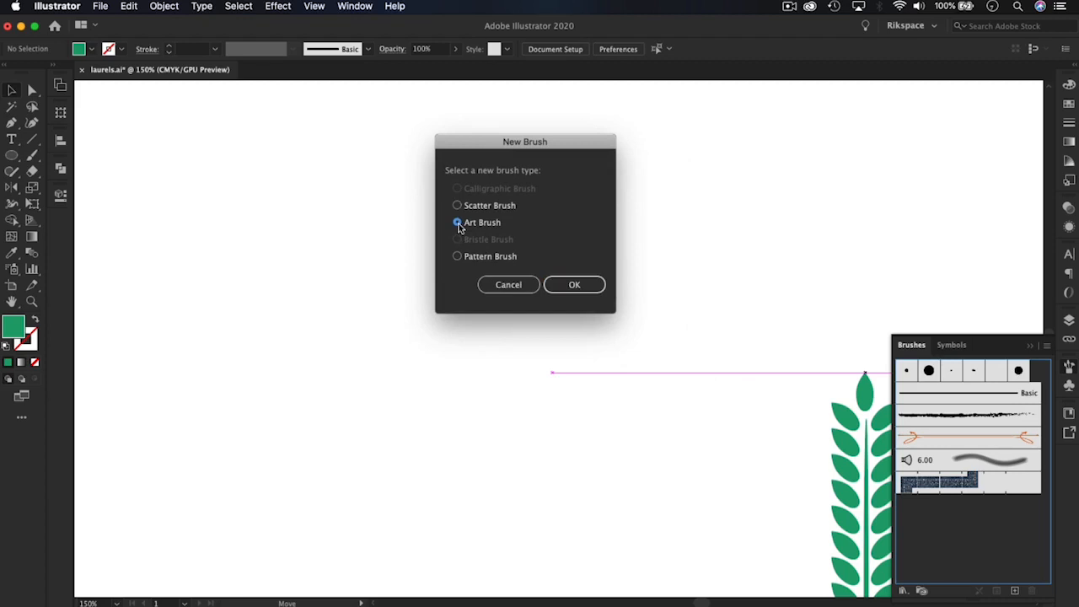
click(575, 287)
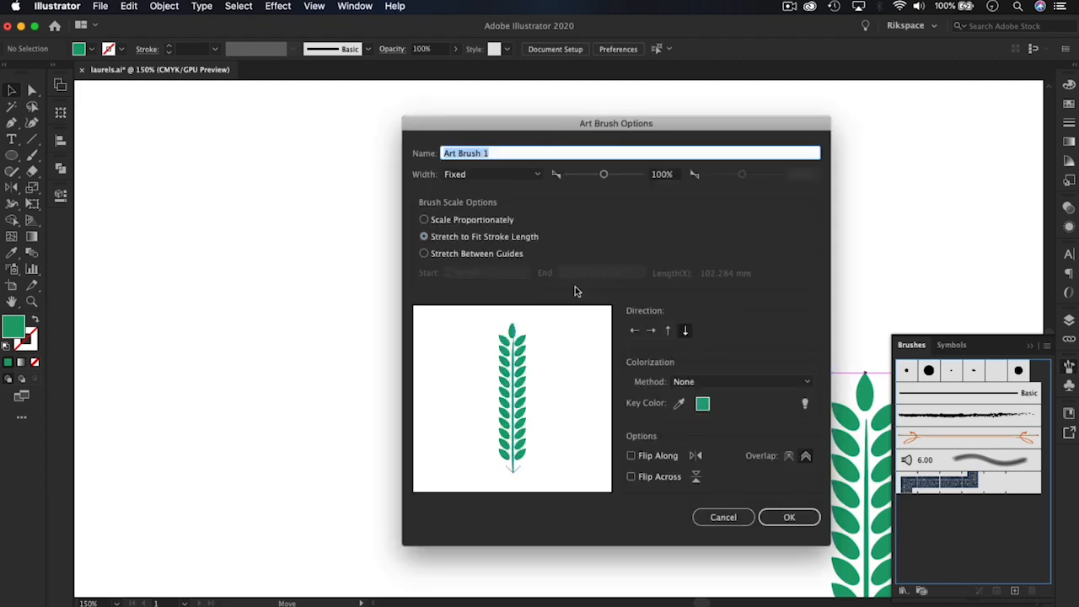
mouse_move(508, 135)
mouse_down()
mouse_move(601, 113)
mouse_move(357, 121)
mouse_move(365, 126)
mouse_up()
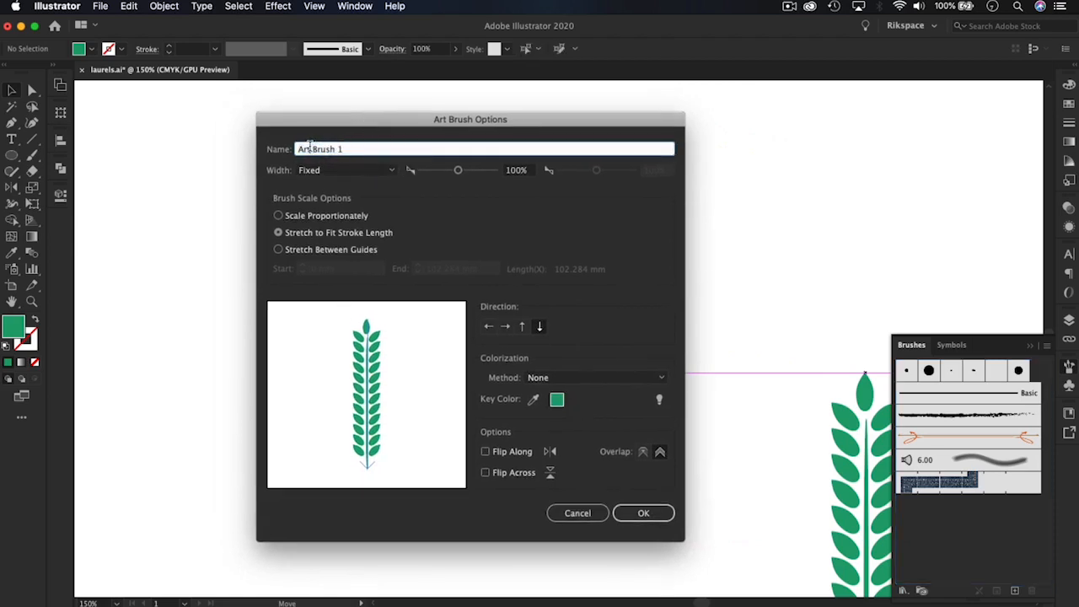
drag(311, 147, 279, 145)
text(Laurel)
click(641, 513)
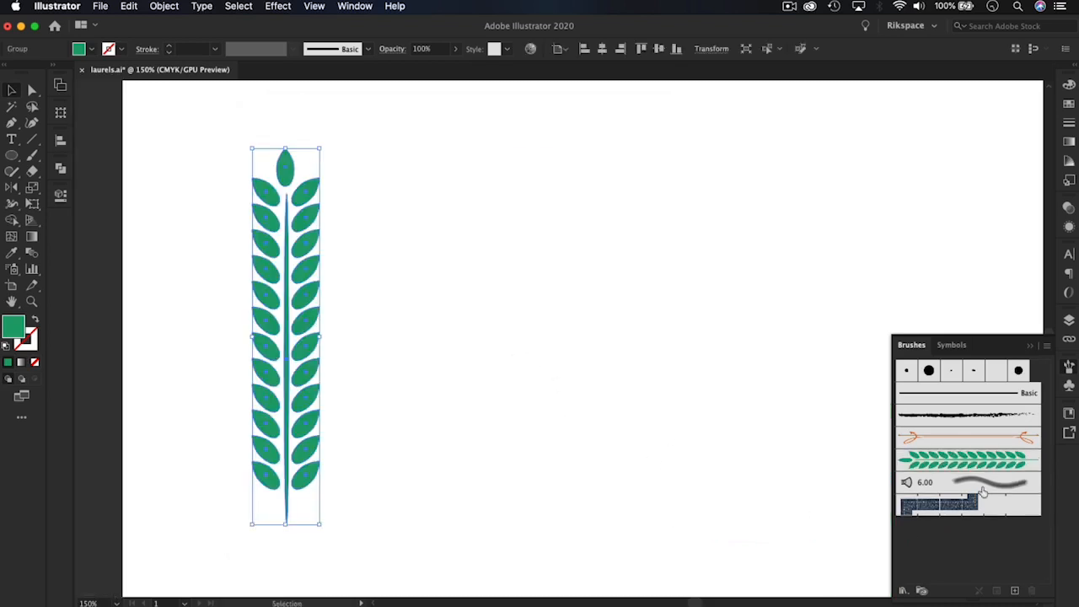
Move the laurel branch off the artboard, beside the other branch, and deselect it
click(455, 285)
drag(447, 284, 710, 279)
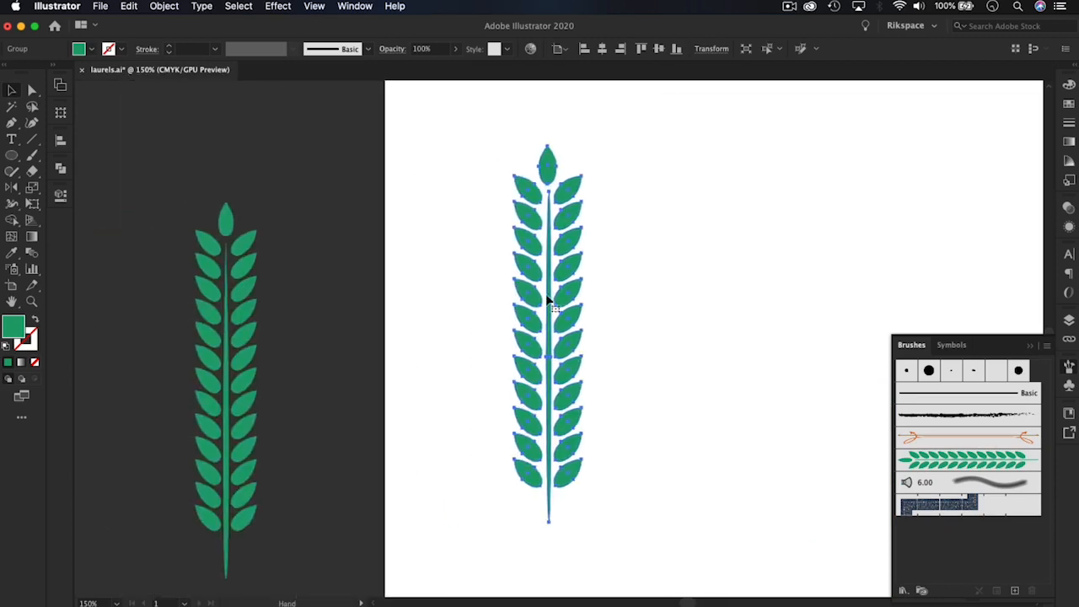
drag(548, 301, 325, 316)
click(523, 311)
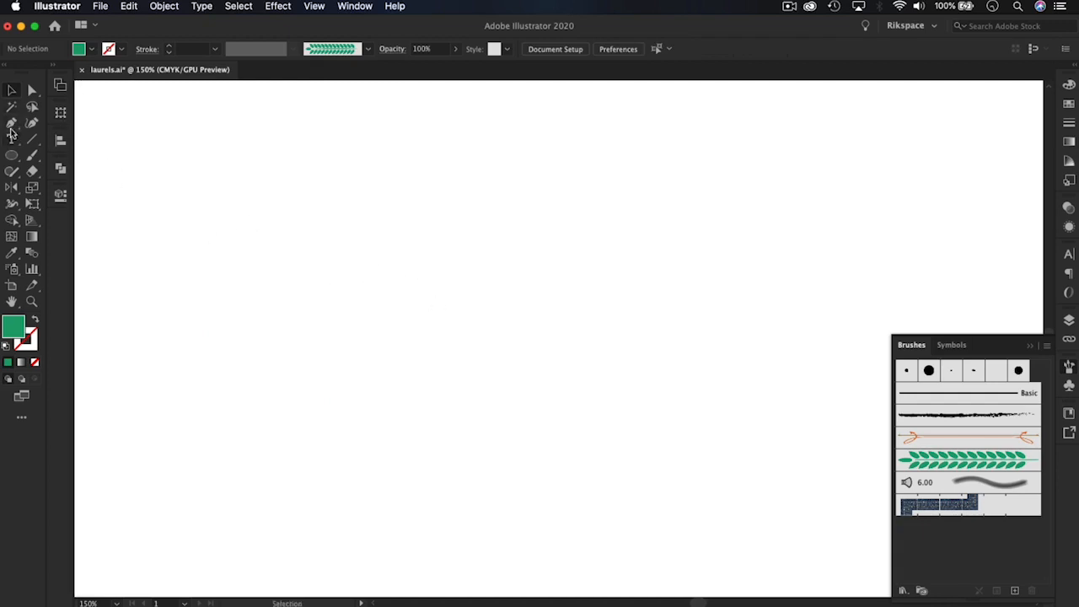
Draw an open three-point path with the Pen tool, arching up and curving down into a shallow trough across the empty artboard
click(11, 123)
click(180, 396)
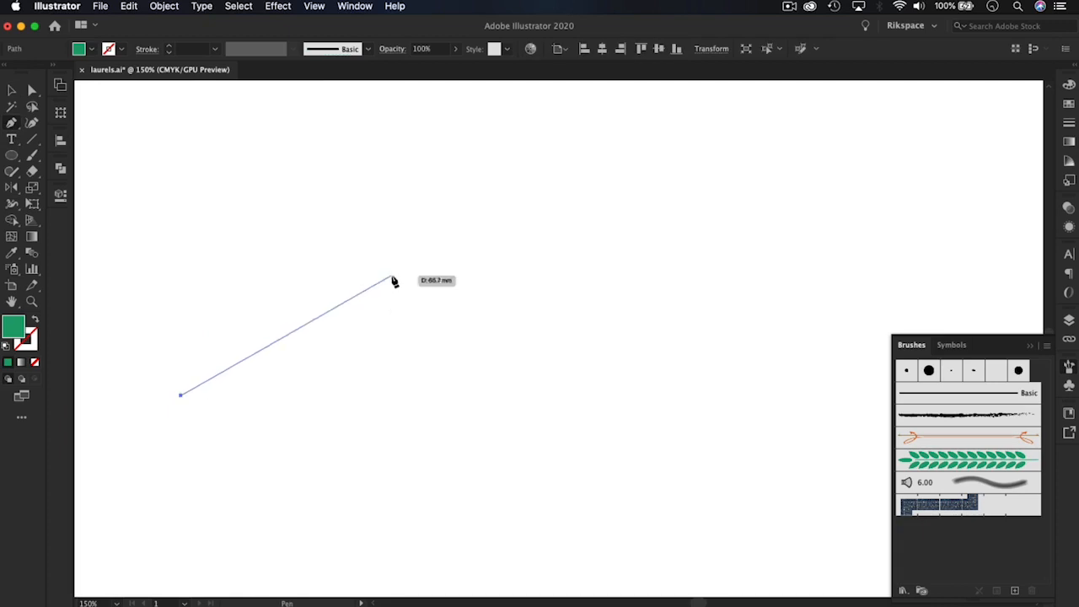
drag(392, 275, 506, 279)
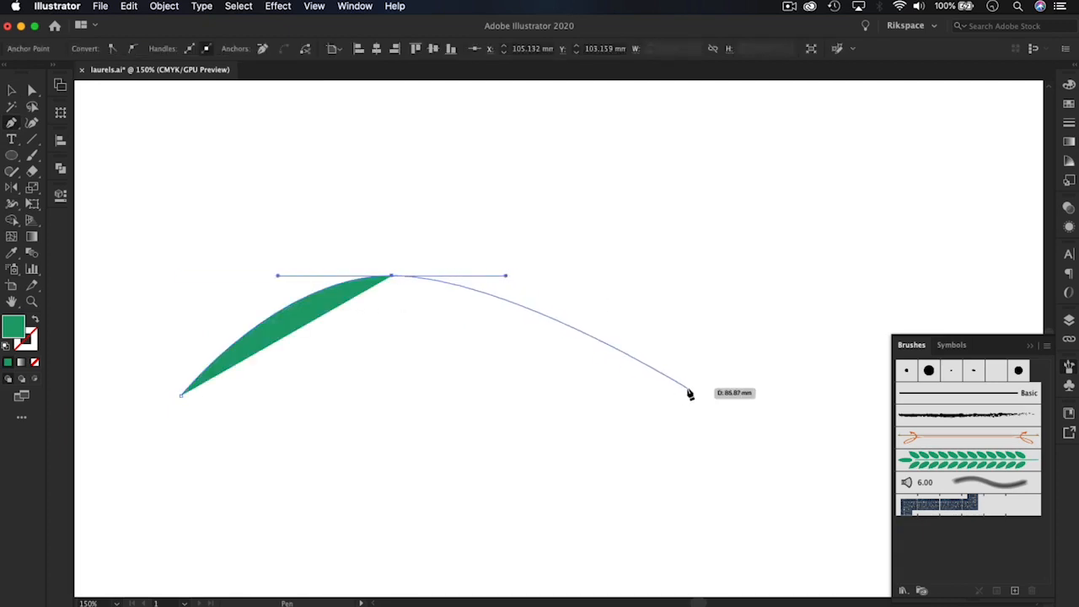
drag(689, 389, 824, 349)
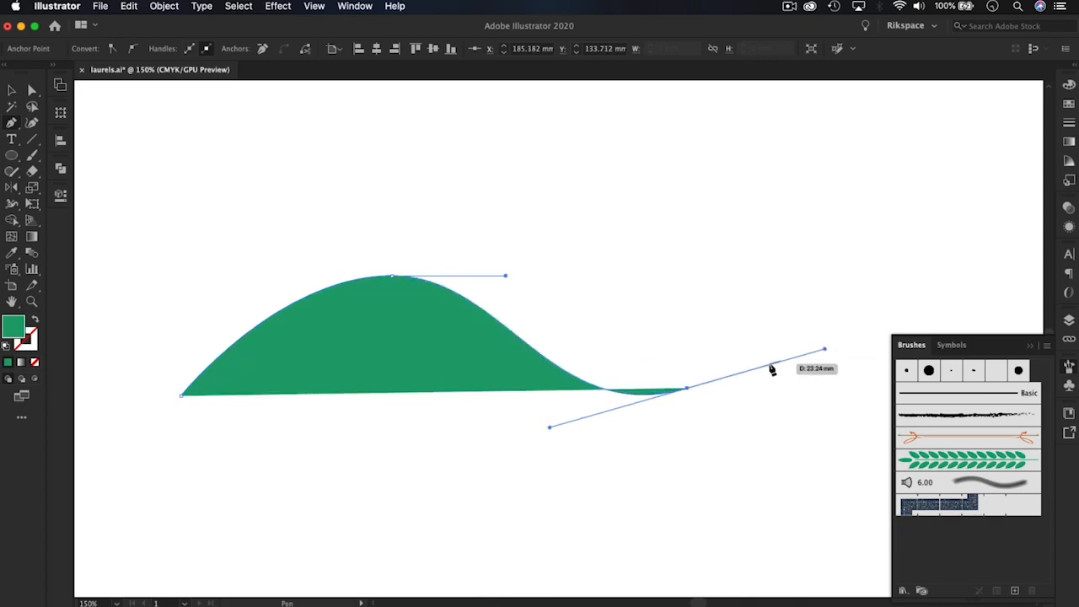
key(Escape)
click(11, 91)
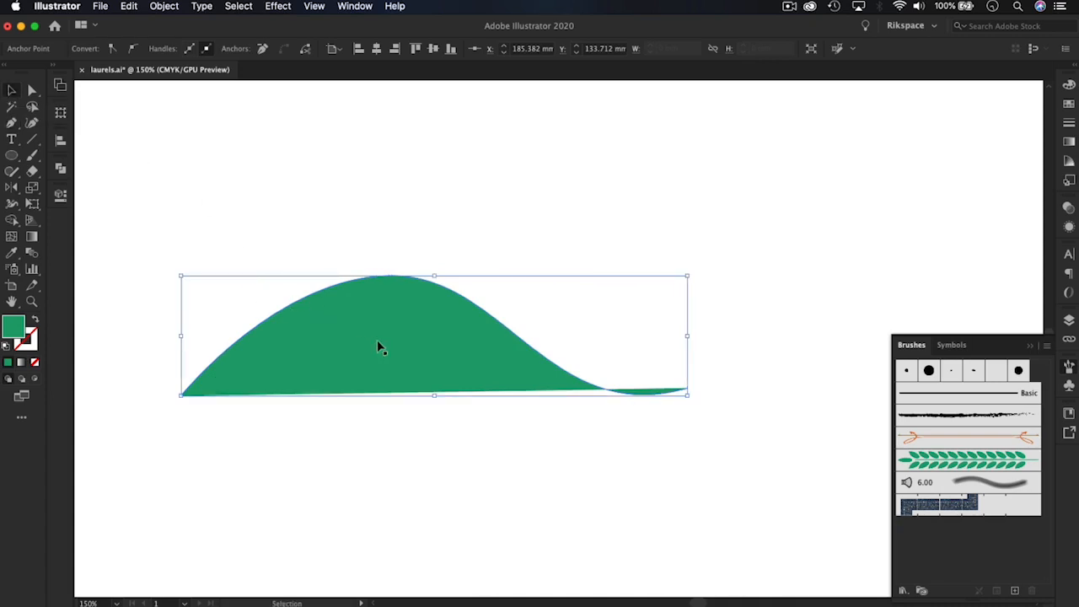
click(303, 246)
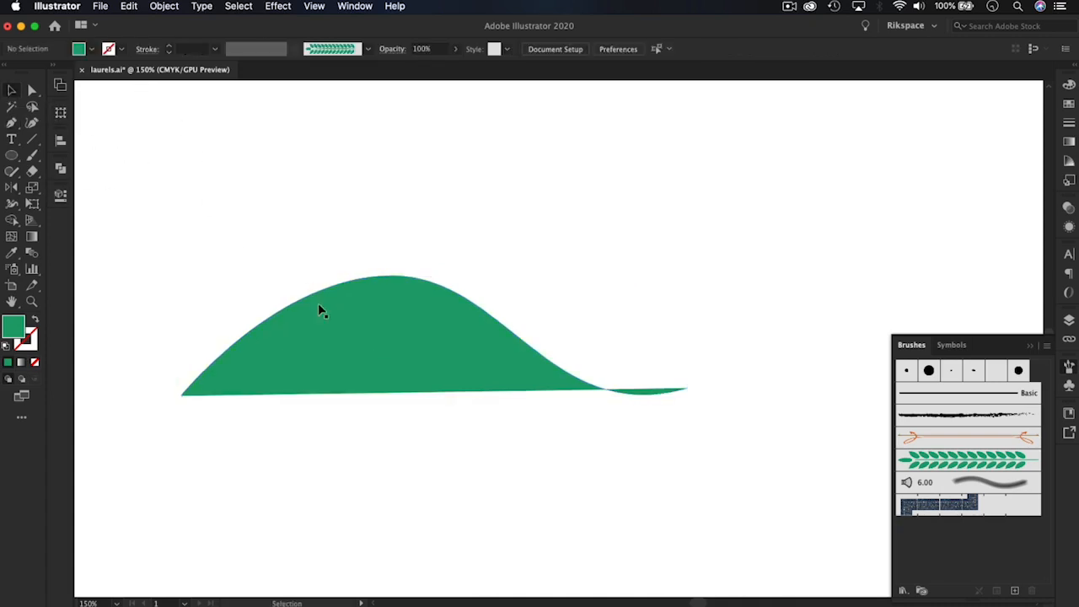
Remove the curved path's fill and give it a green stroke
click(320, 304)
click(91, 49)
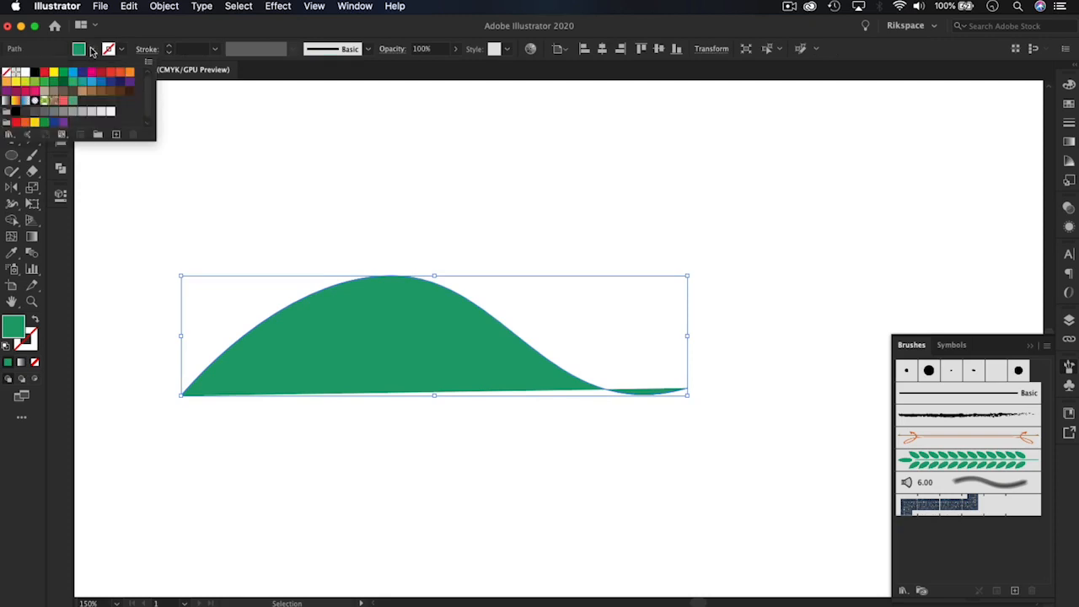
click(9, 73)
click(120, 48)
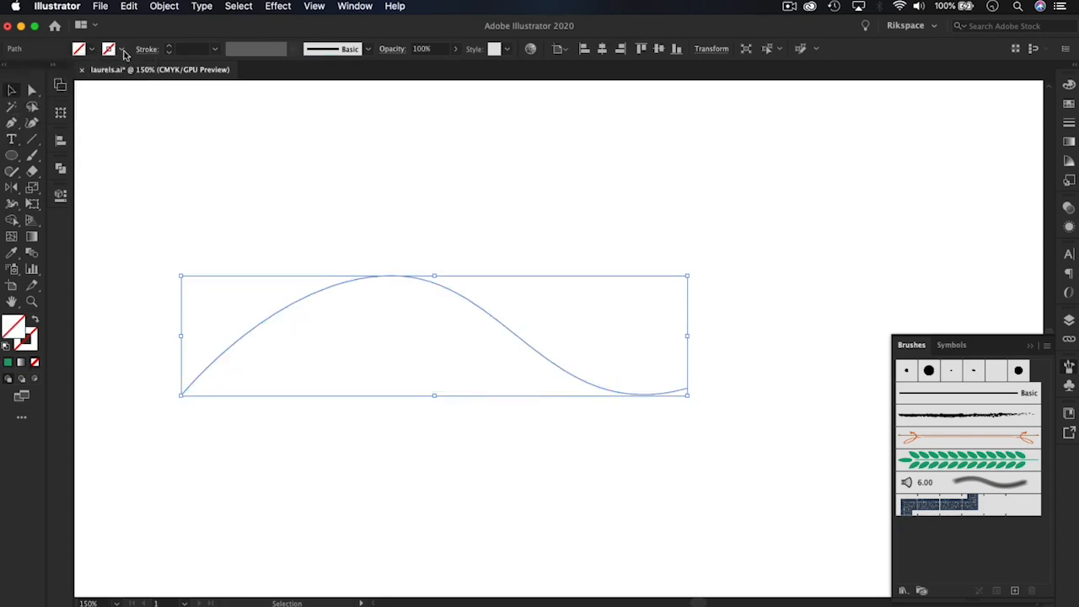
click(121, 48)
click(74, 102)
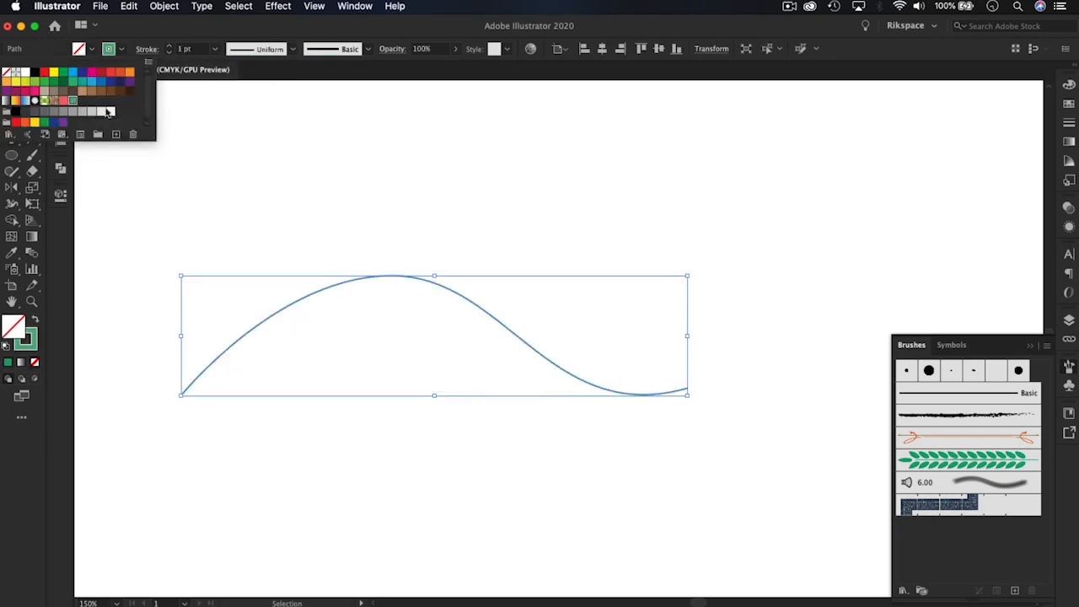
click(417, 164)
click(599, 201)
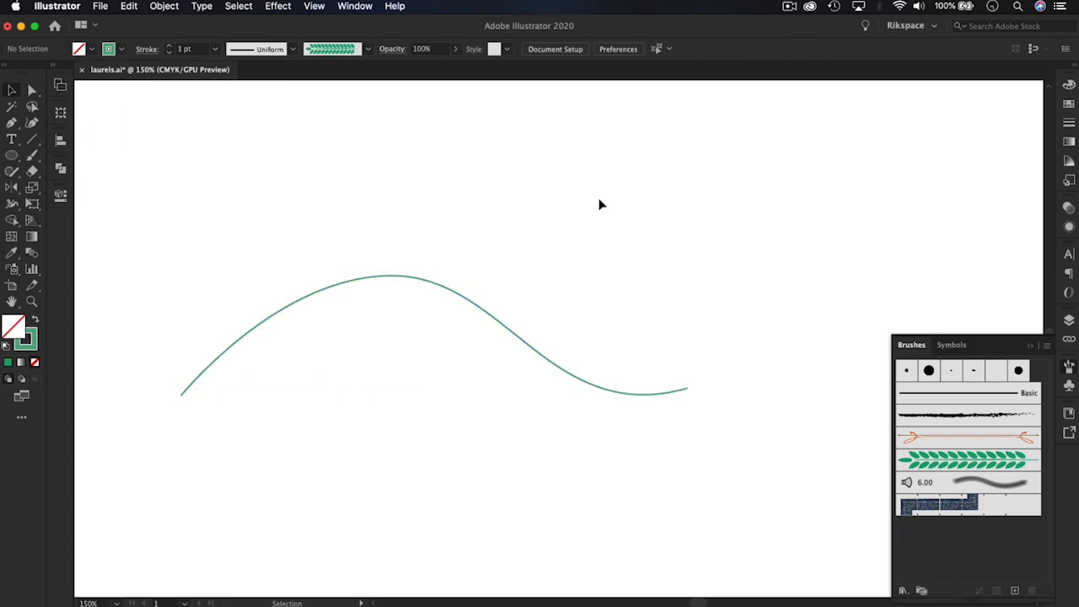
Apply the green laurel art brush to the curved path
click(465, 295)
click(967, 460)
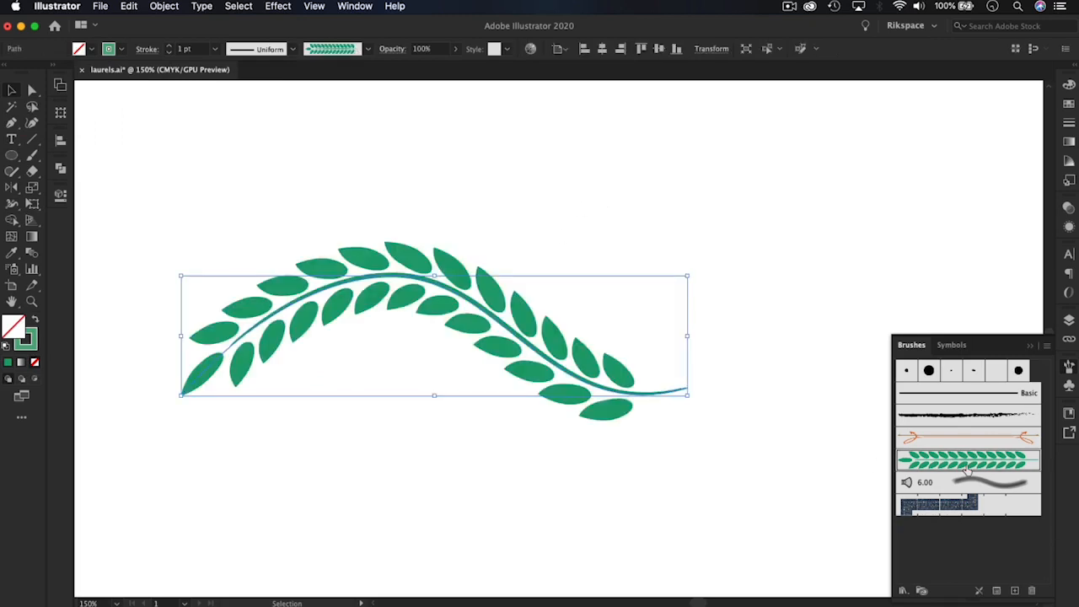
click(666, 500)
drag(513, 475, 568, 438)
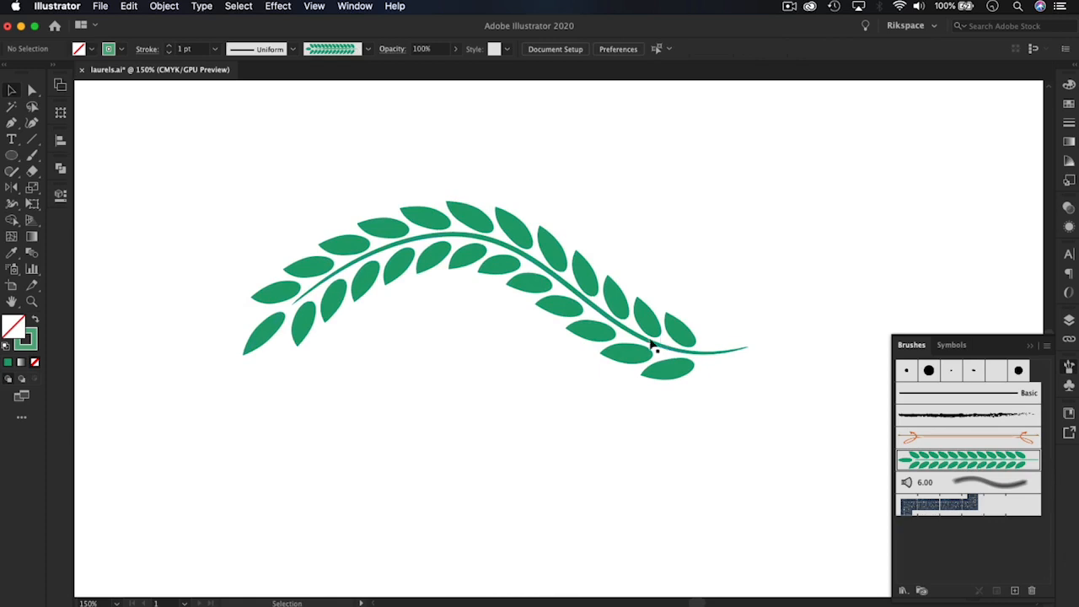
Try to recolour the curved laurel by setting its stroke to orange
click(598, 300)
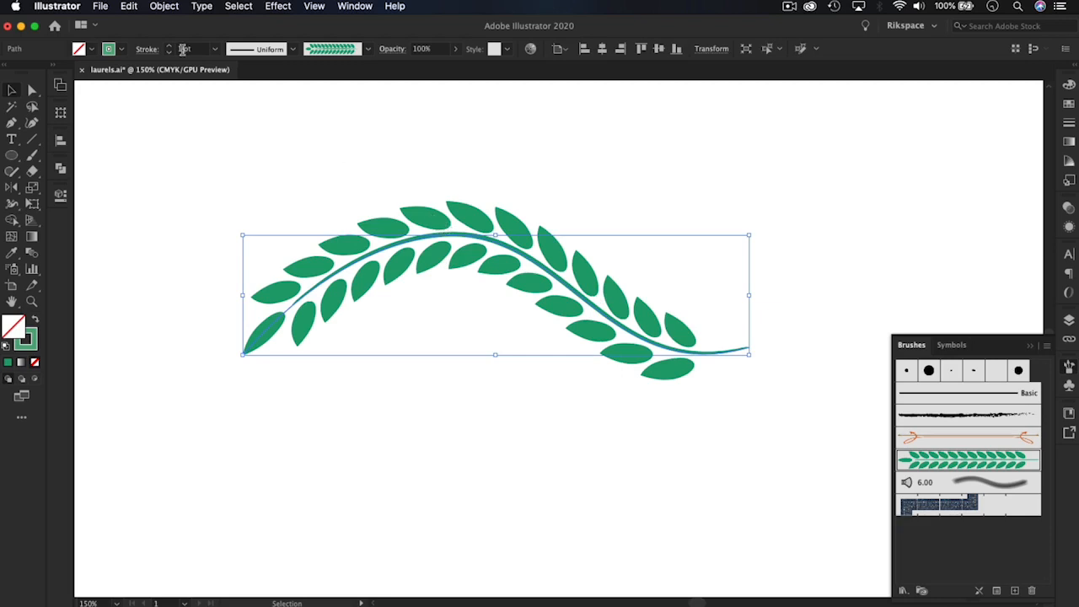
click(120, 52)
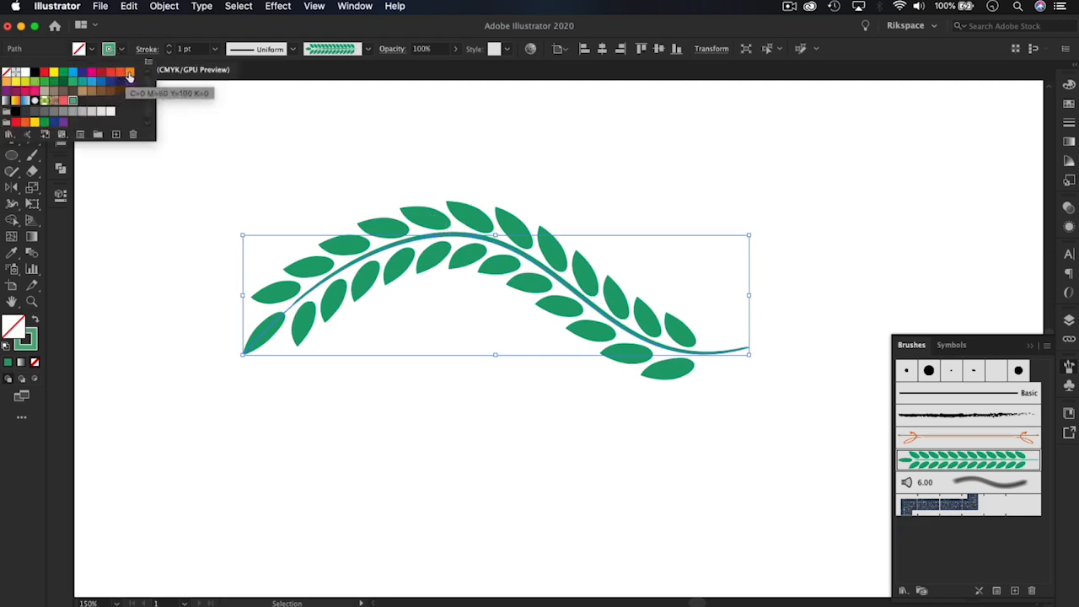
click(127, 66)
click(543, 186)
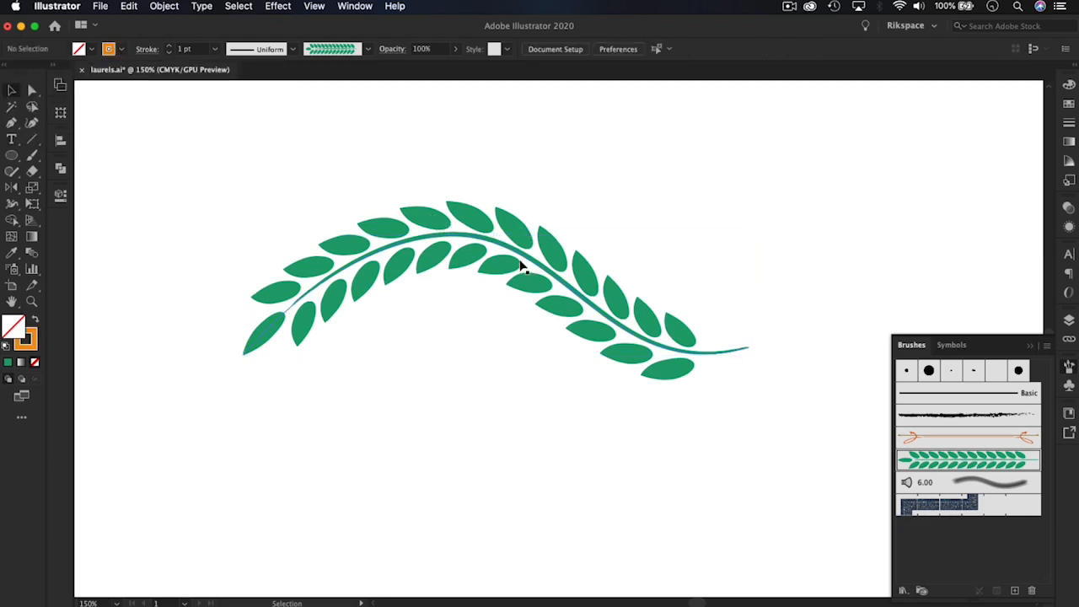
click(517, 259)
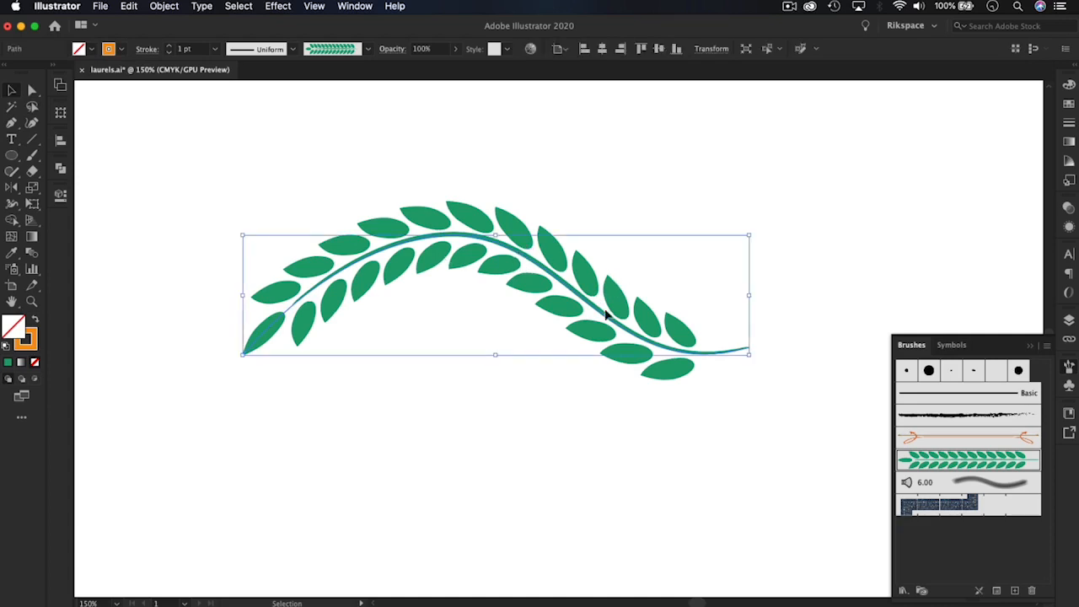
click(530, 208)
Expand the appearance of the curved laurel path into editable shapes
click(488, 233)
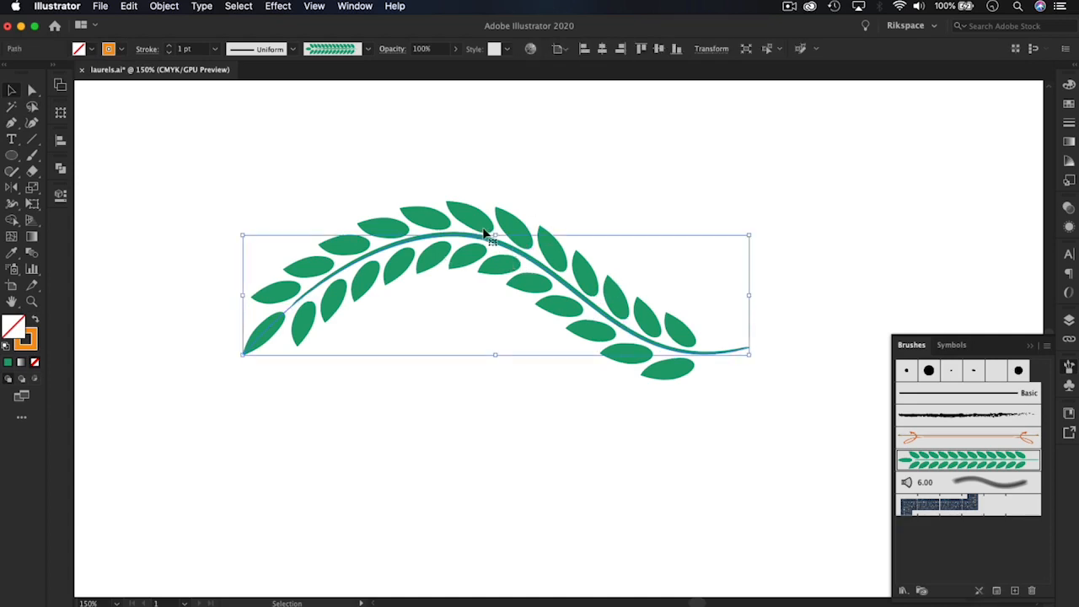
click(163, 6)
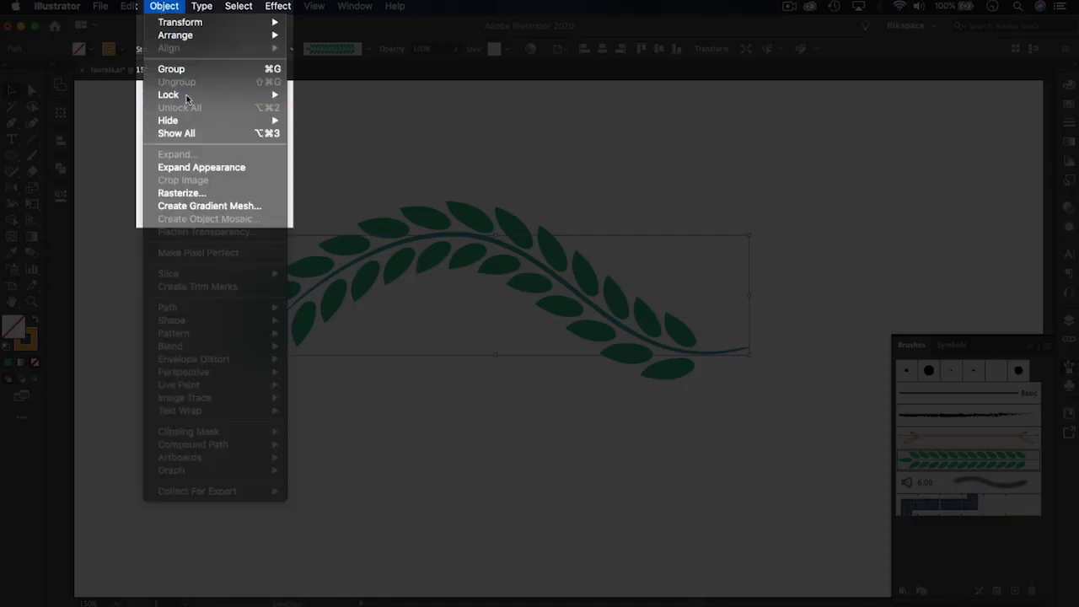
click(196, 169)
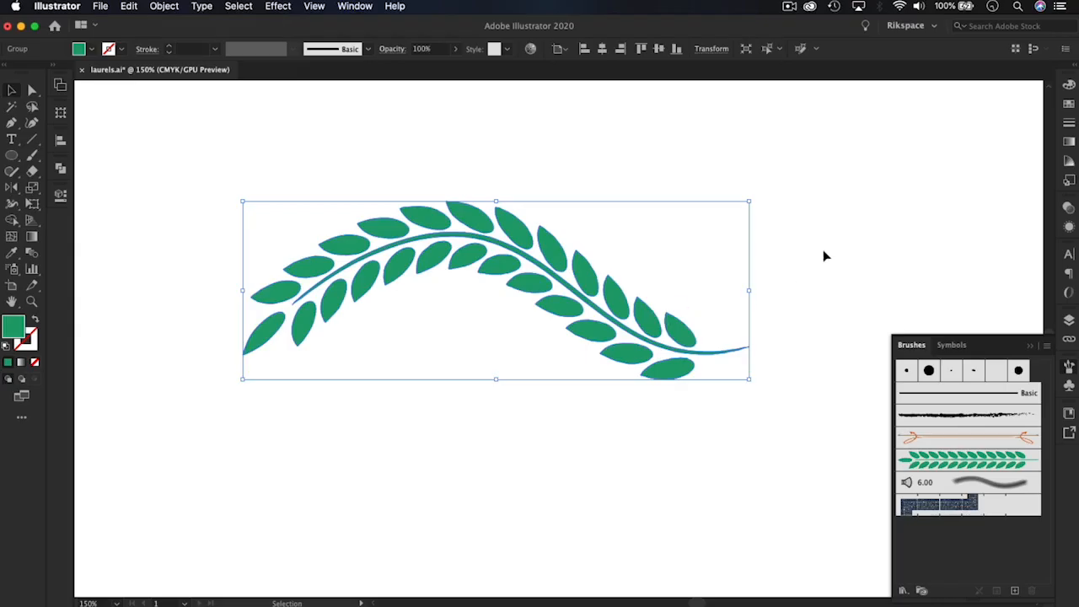
click(824, 255)
Set the fill of the expanded curved laurel to orange
mouse_move(589, 284)
mouse_down()
mouse_move(638, 241)
mouse_move(556, 308)
mouse_move(621, 286)
mouse_move(573, 290)
mouse_up()
click(803, 234)
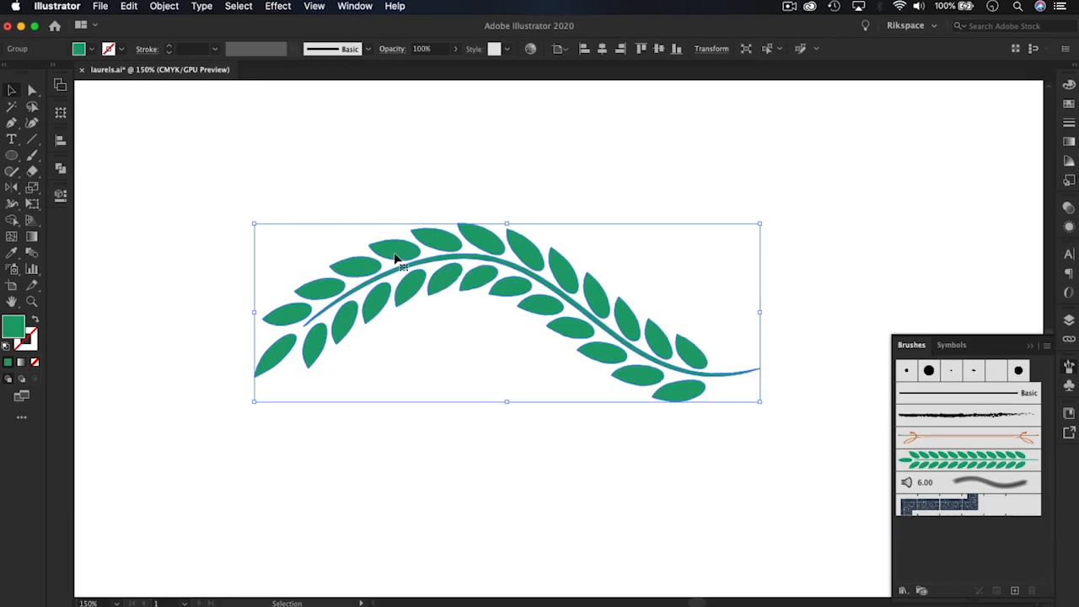
click(88, 50)
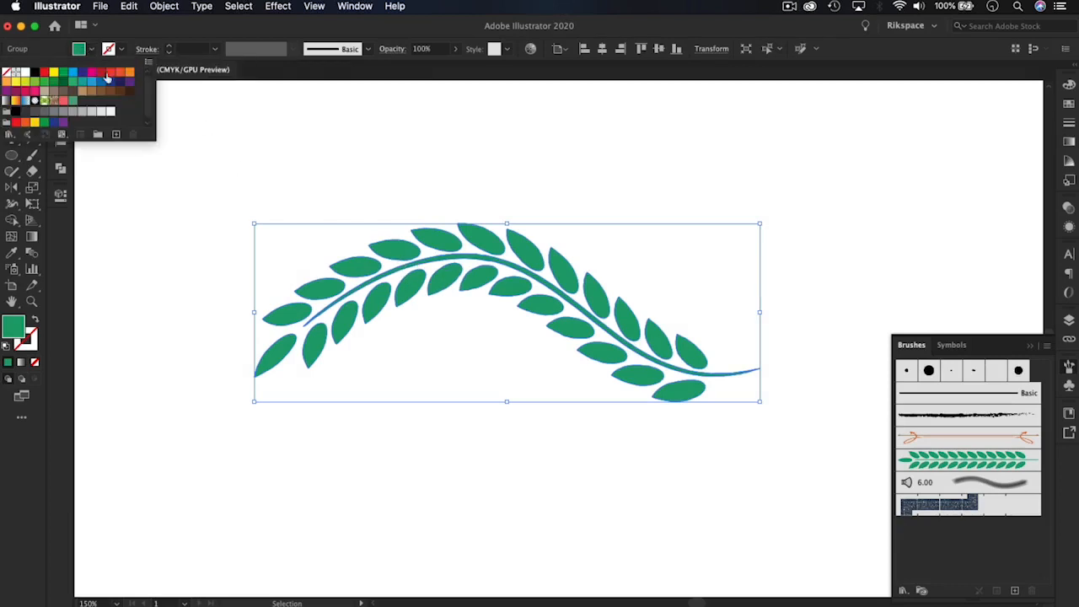
click(128, 74)
click(541, 169)
click(541, 170)
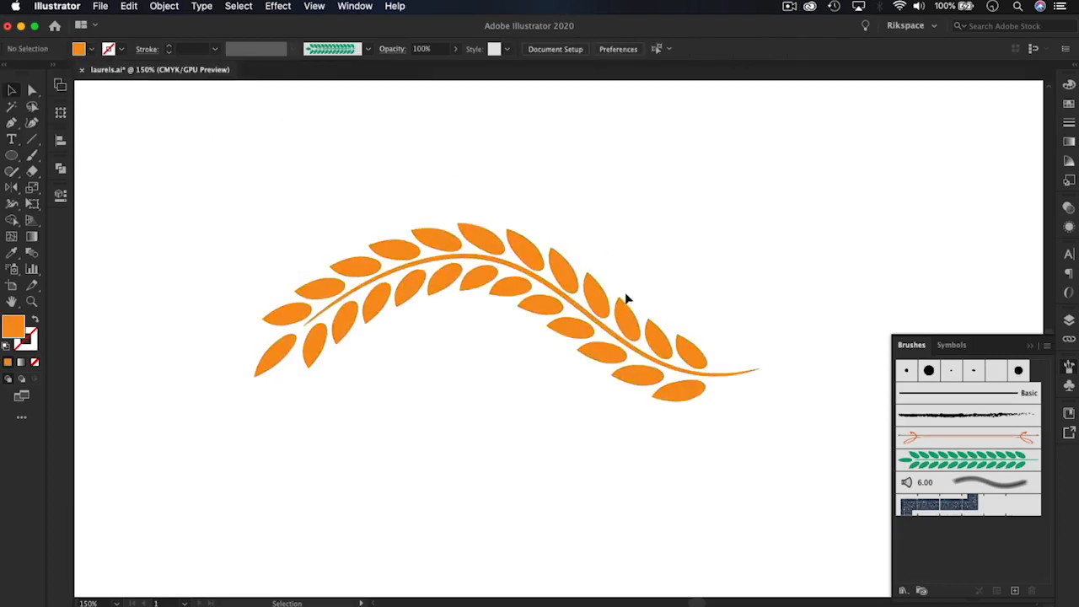
Draw an open C-shaped arc with the Pen tool beside the orange laurel, using three anchor points
drag(590, 294, 533, 353)
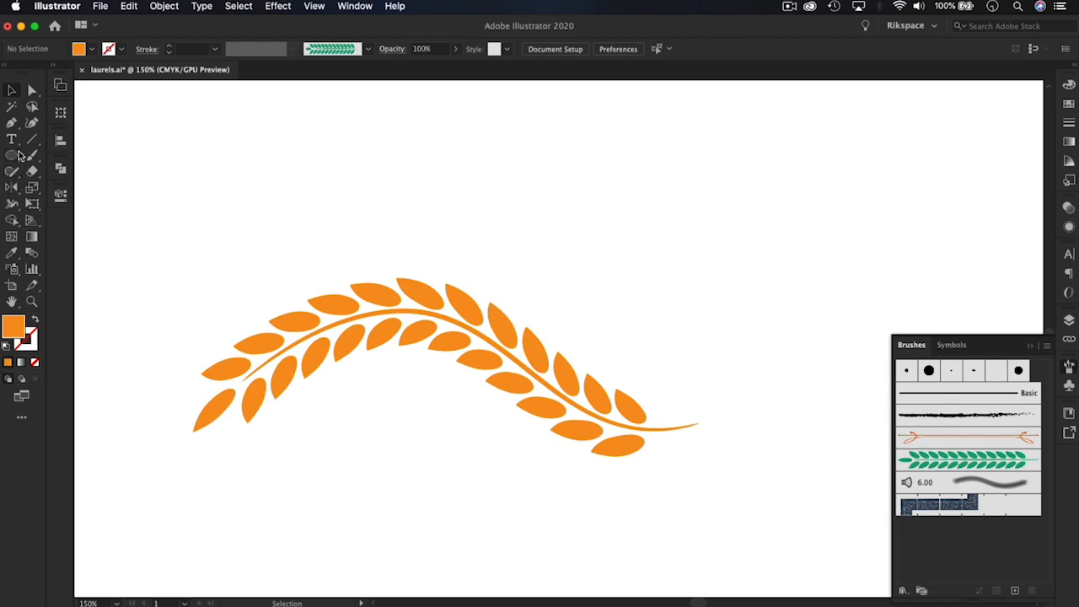
click(12, 125)
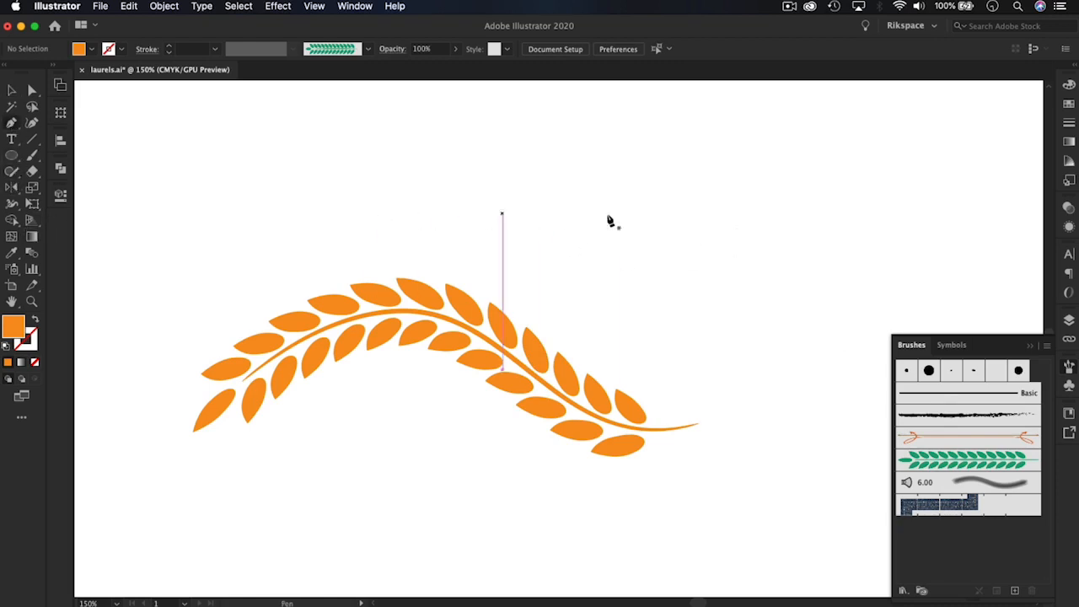
drag(544, 240, 65, 211)
drag(550, 299, 574, 321)
click(504, 202)
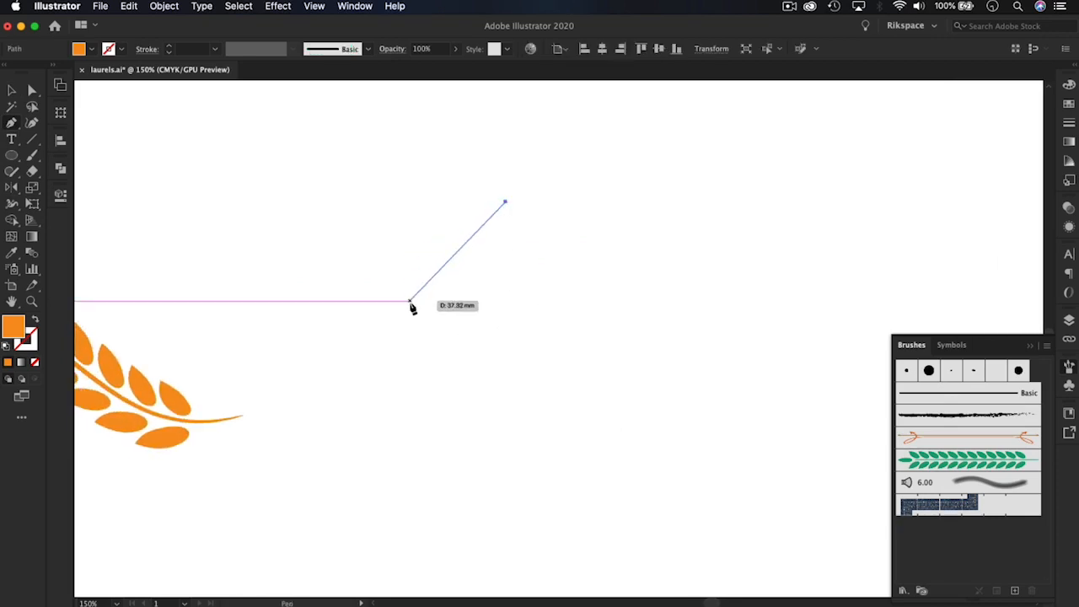
drag(411, 301, 415, 390)
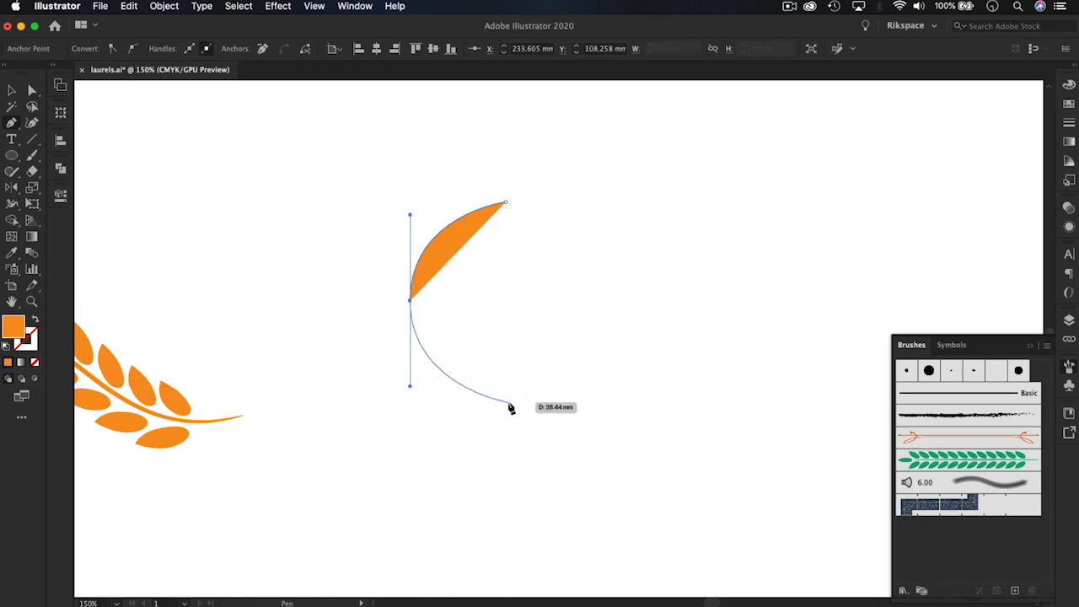
drag(508, 401, 479, 385)
click(13, 91)
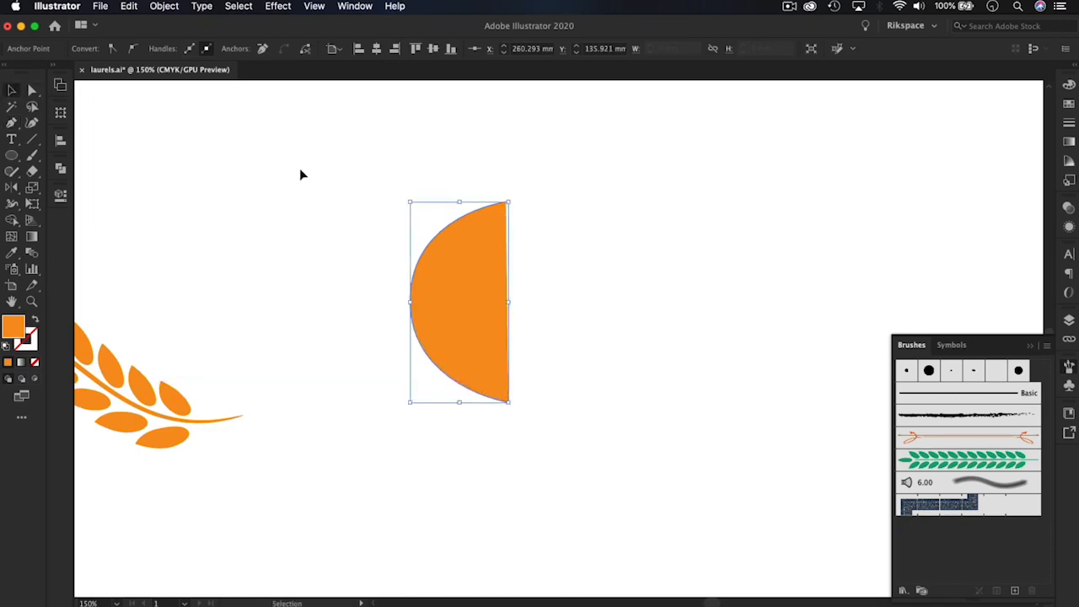
click(300, 167)
Remove the arc's fill and give it a dark grey stroke
click(465, 264)
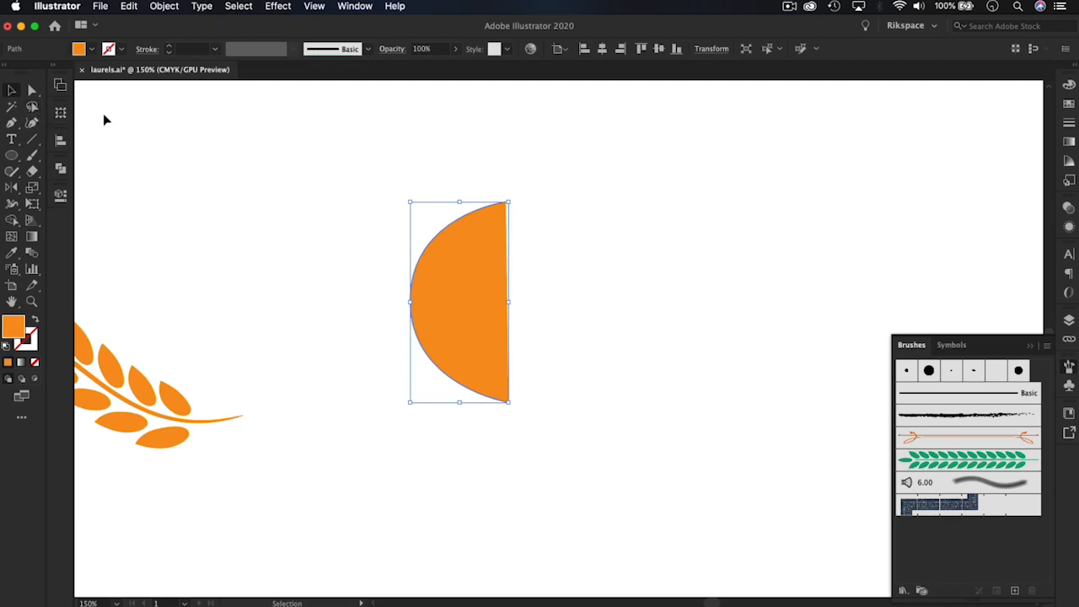
click(91, 49)
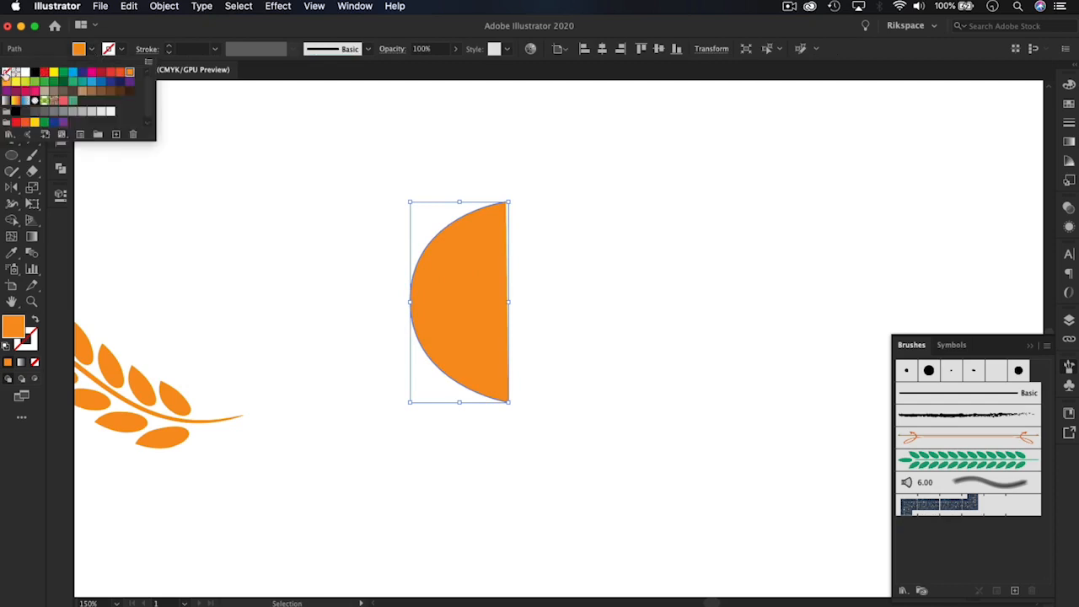
click(7, 73)
click(121, 49)
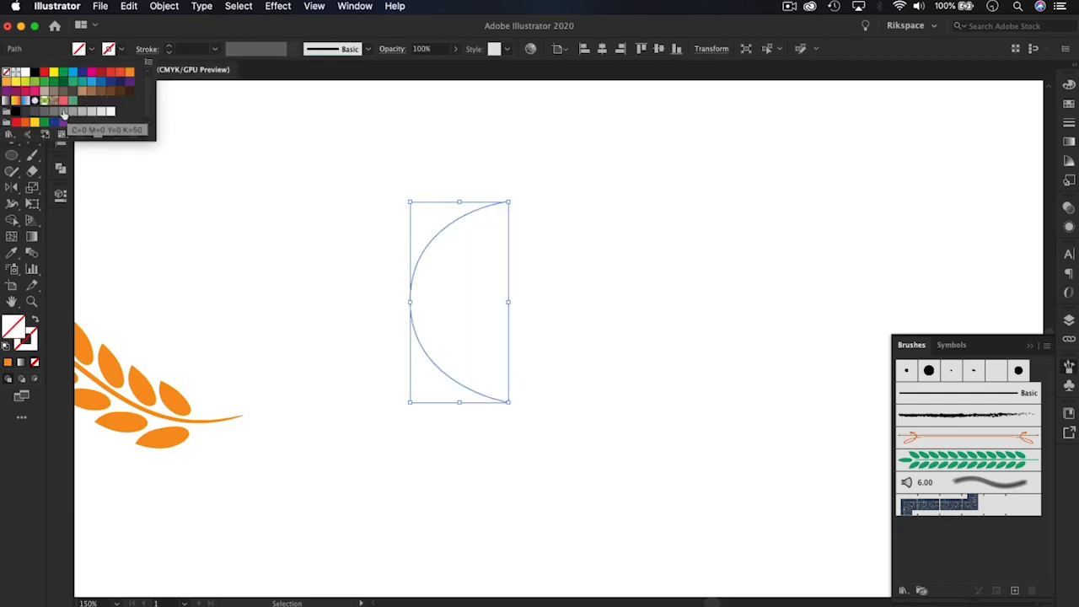
click(35, 112)
click(380, 163)
click(544, 184)
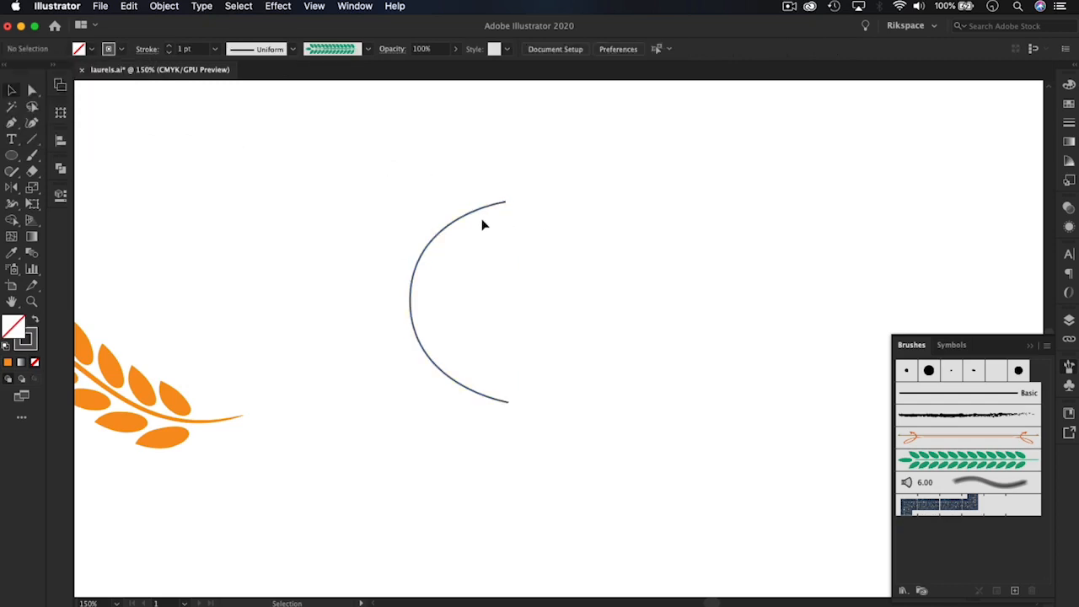
Enlarge the arc proportionally and apply the green laurel art brush to it
click(470, 212)
drag(509, 403, 540, 512)
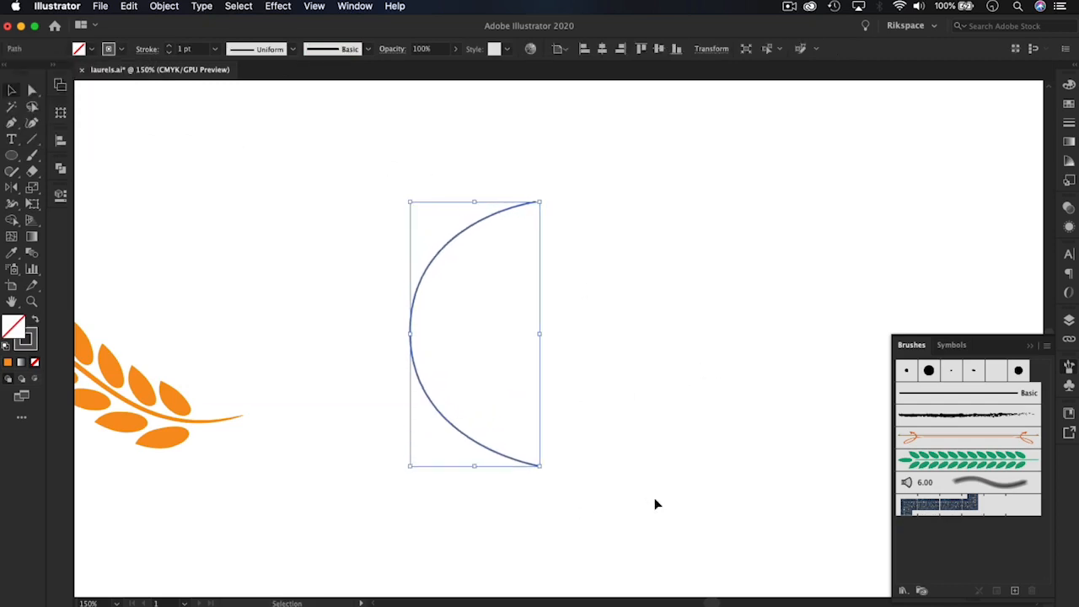
click(951, 460)
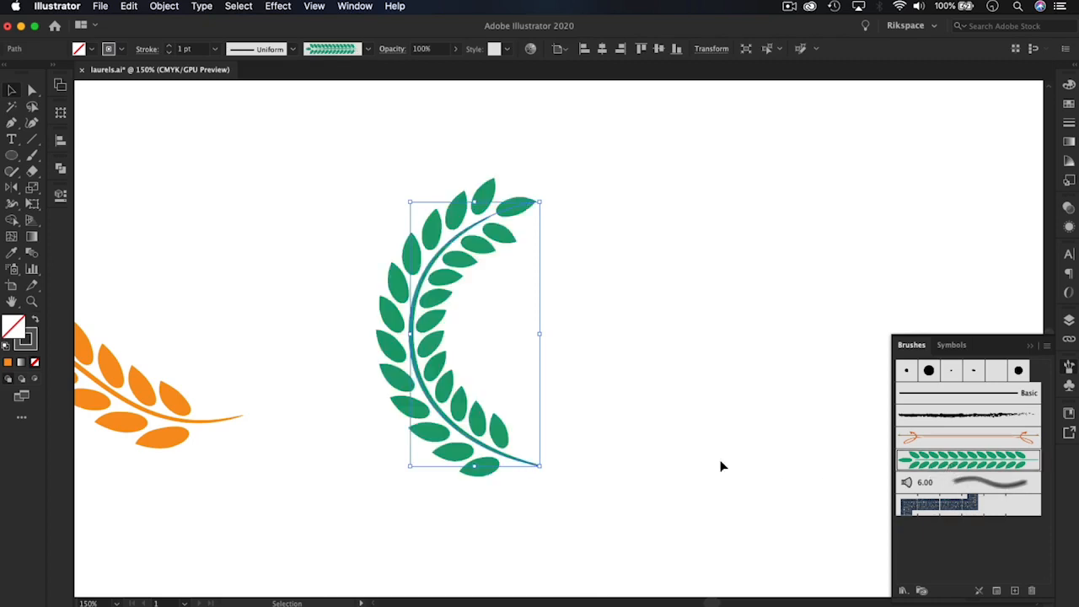
Scale up the brushed laurel arc proportionally so it forms a taller left half of a wreath
click(662, 438)
click(451, 291)
drag(544, 470, 642, 566)
scroll(609, 483, right, 5)
scroll(609, 484, down, 3)
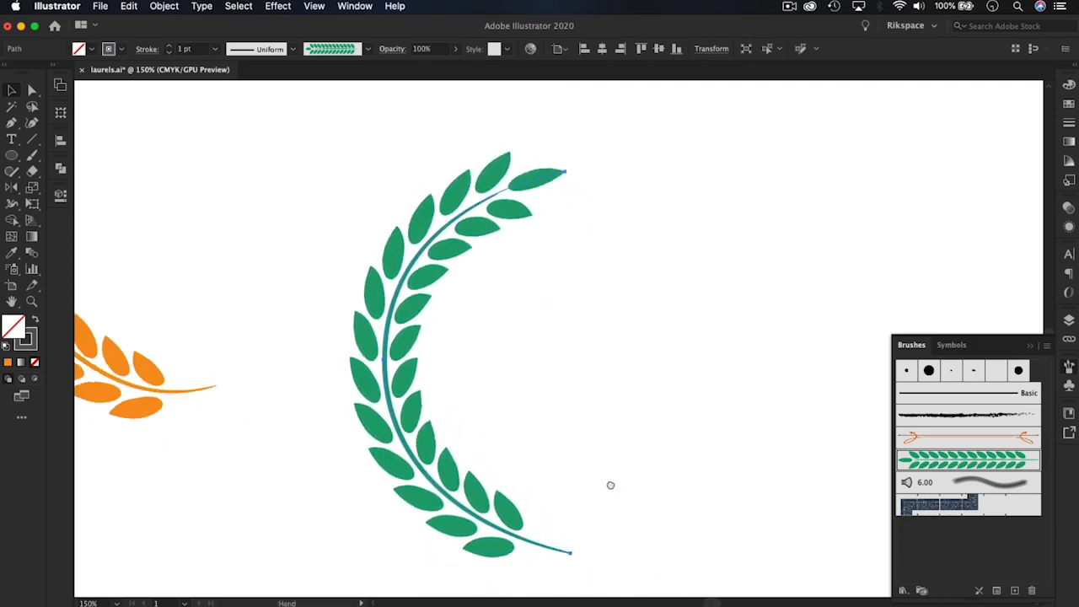
click(542, 257)
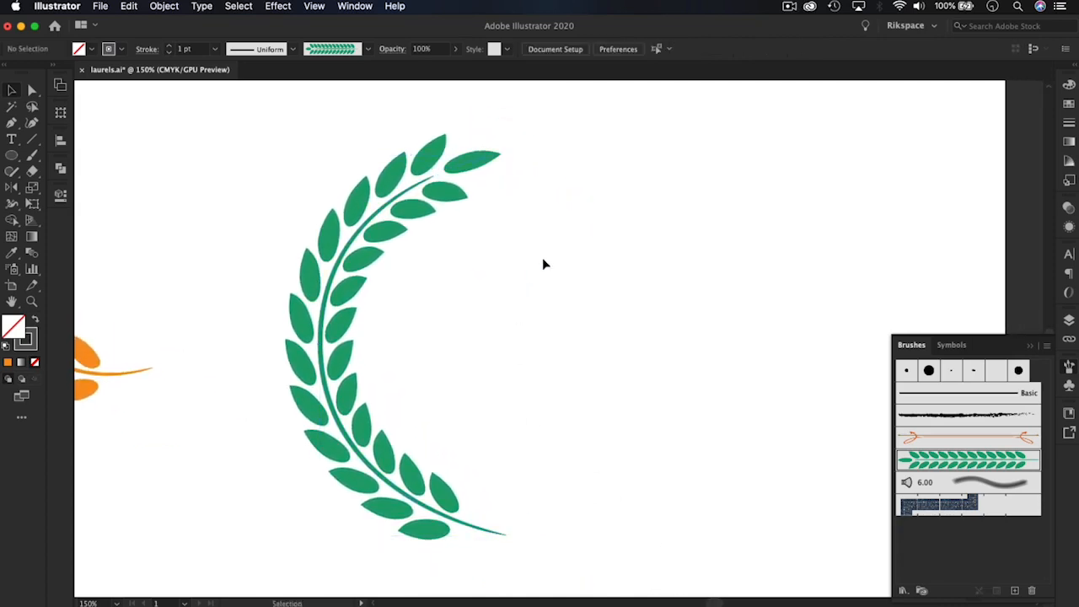
Expand the appearance of the green laurel arc into editable shapes
click(403, 215)
click(161, 6)
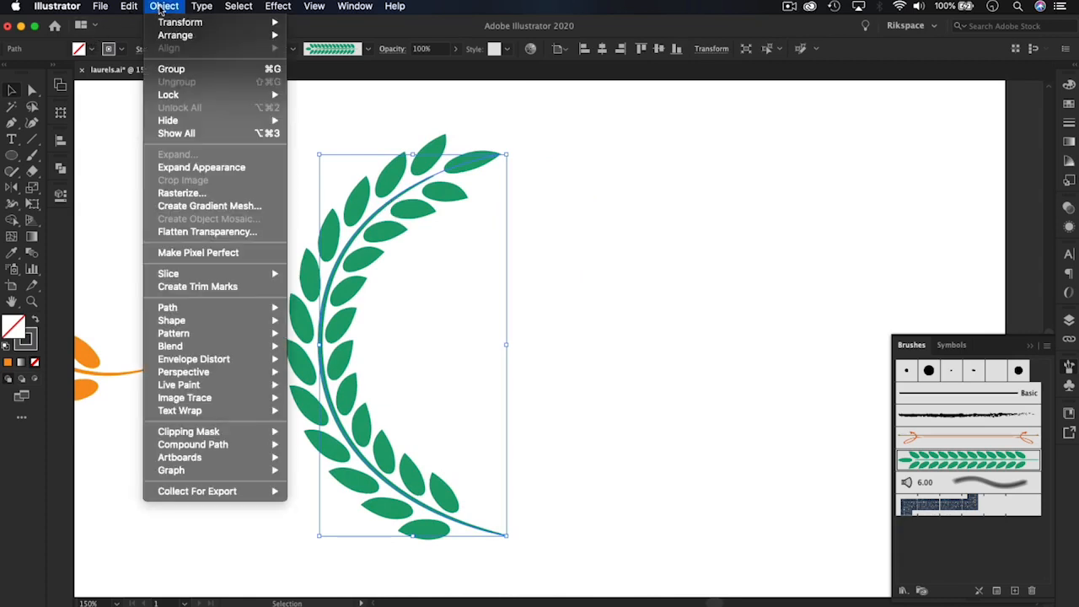
key(Return)
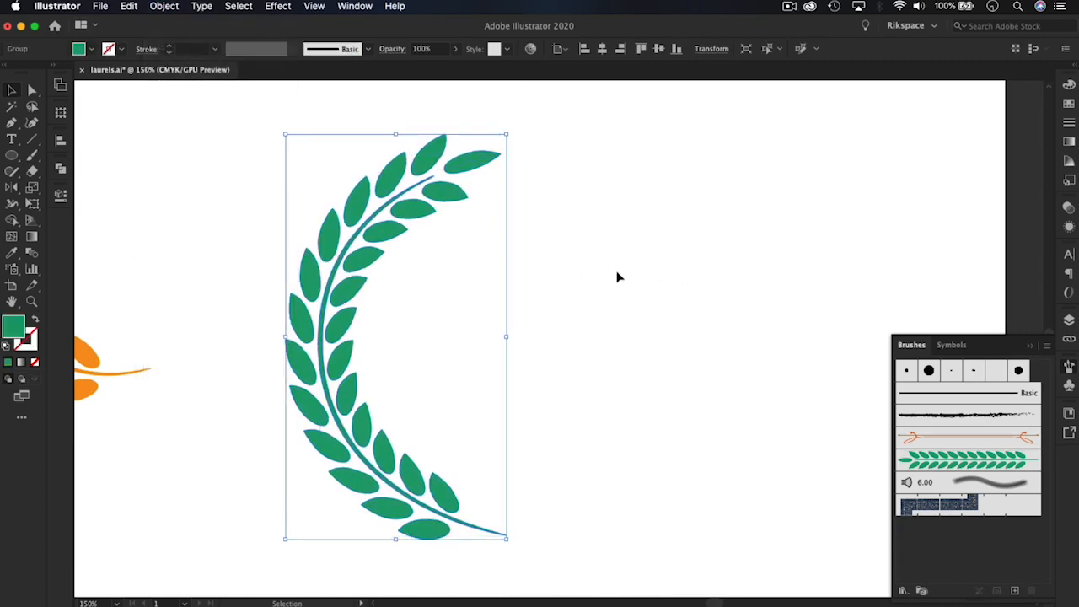
click(616, 277)
click(402, 228)
click(629, 268)
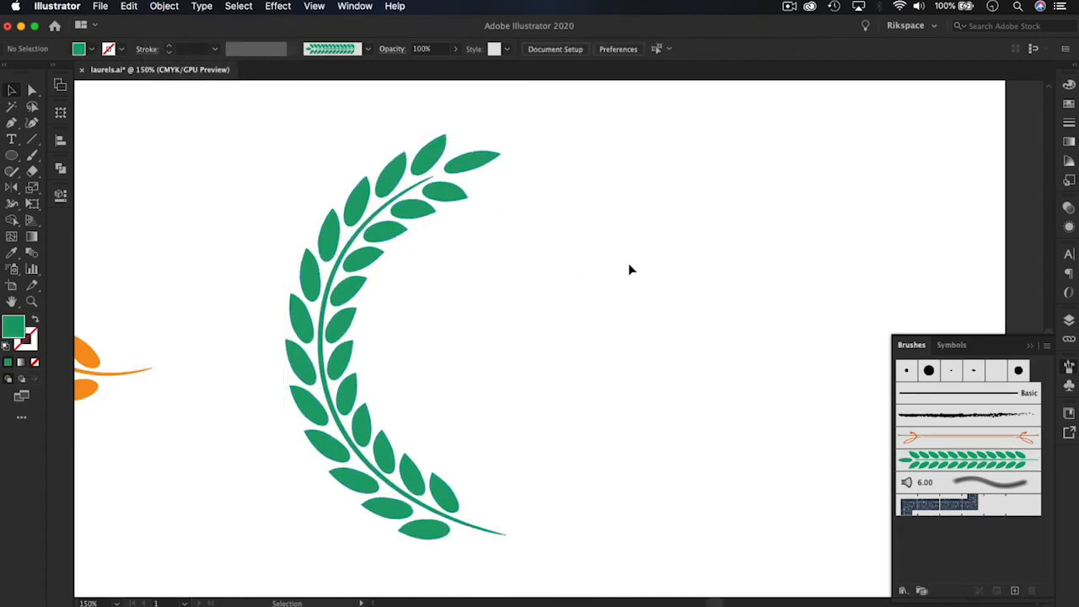
Try to reflect the green laurel about the lower end of its stem
scroll(573, 295, right, 3)
click(330, 213)
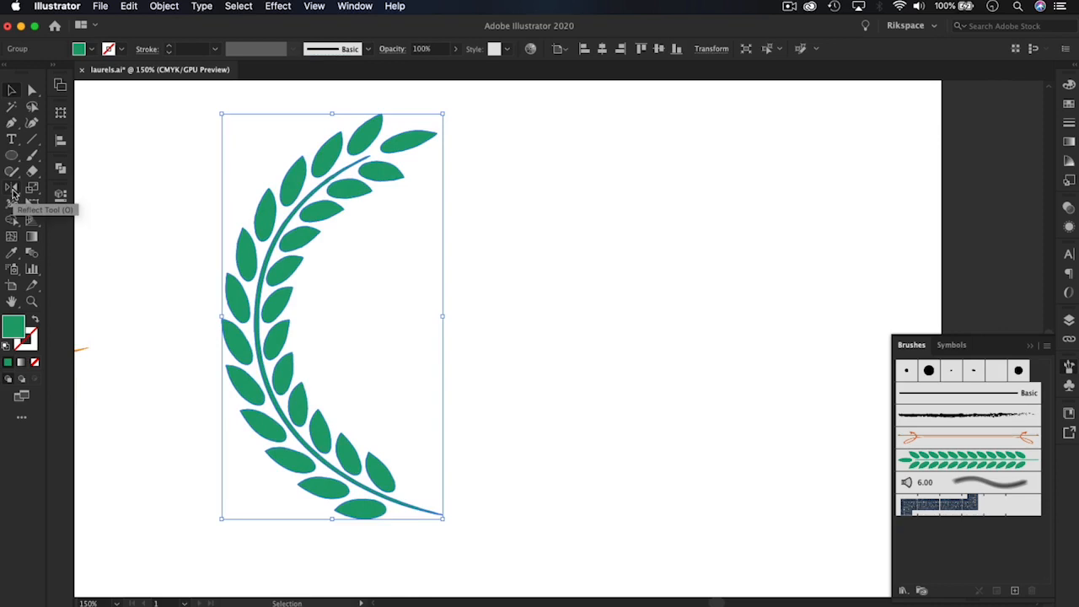
key(o)
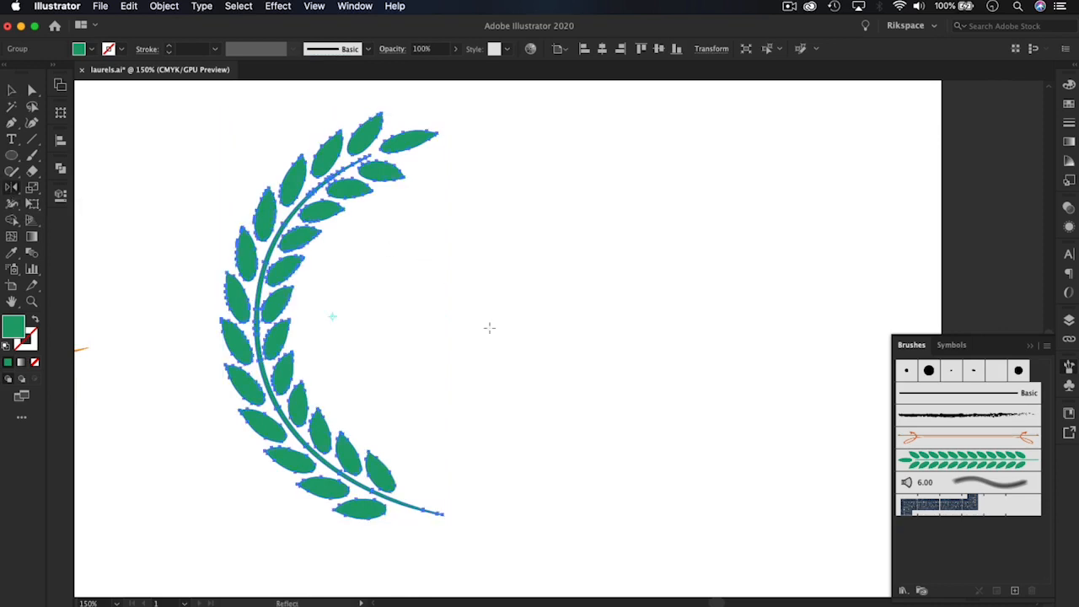
click(440, 512)
drag(280, 312, 470, 321)
click(11, 89)
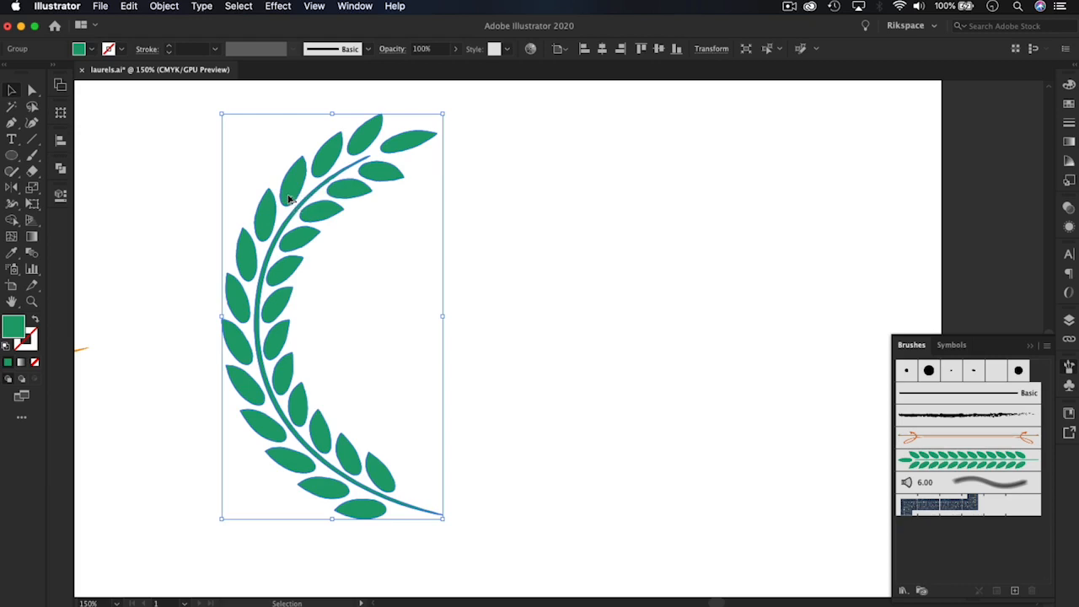
Duplicate the green laurel to its right and reflect the copy by -90° about the lower end of its stem
drag(289, 196, 474, 215)
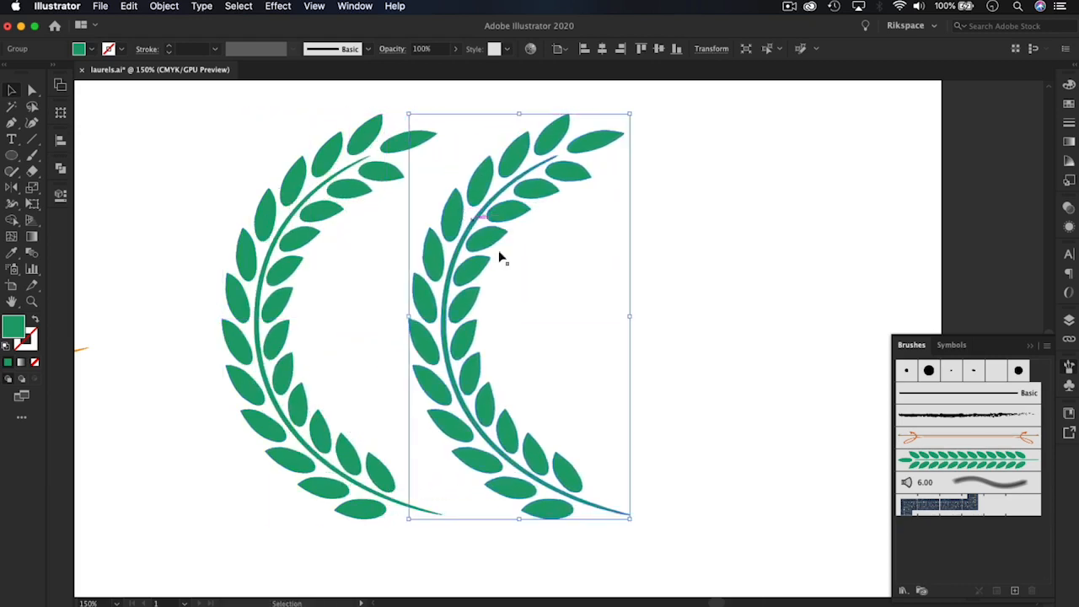
click(19, 193)
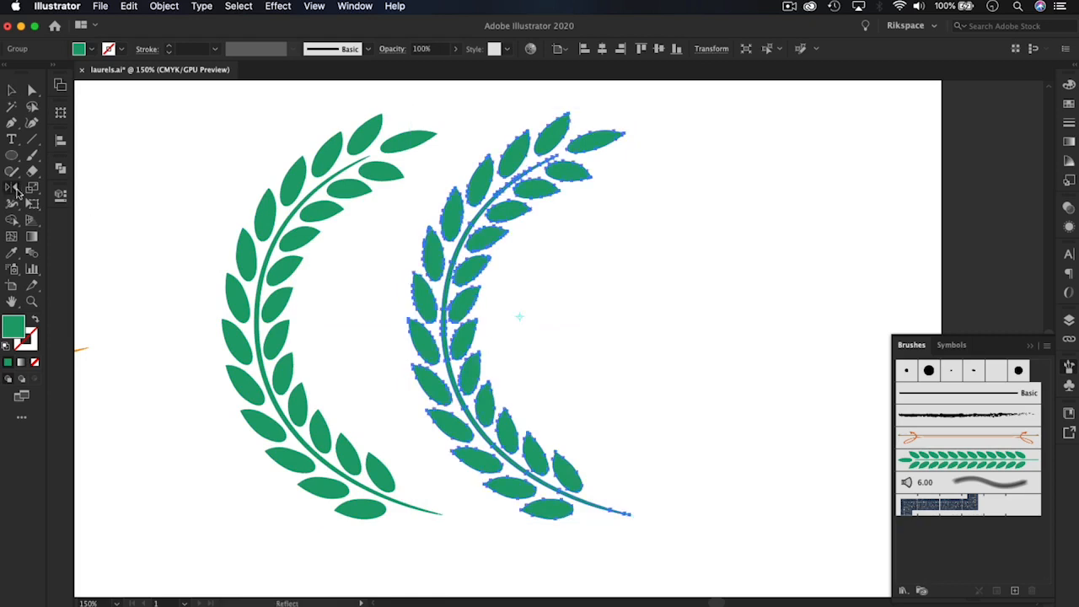
click(628, 512)
drag(484, 241, 605, 247)
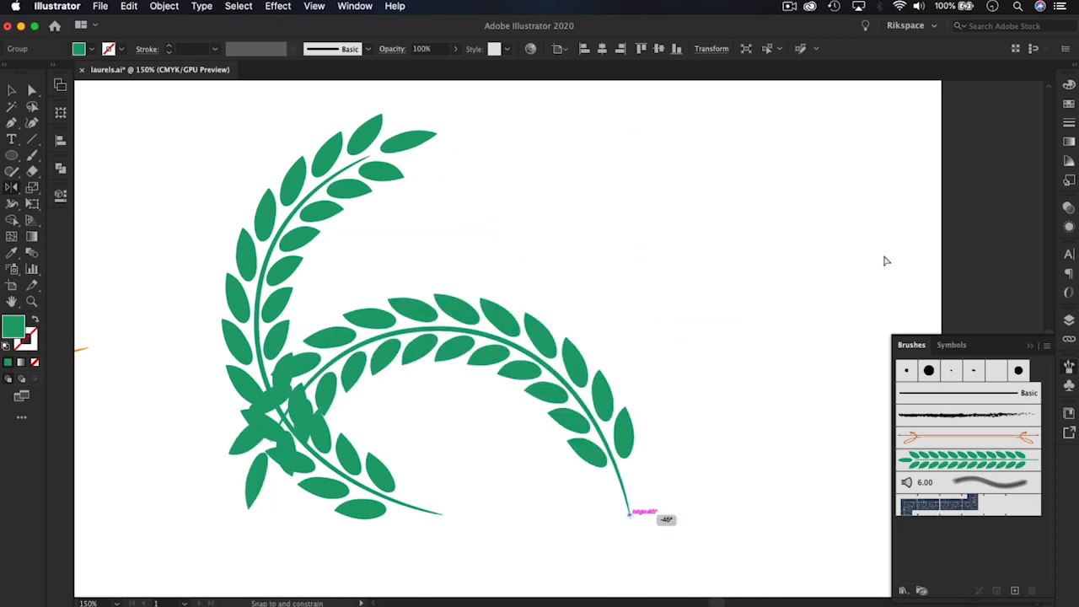
drag(885, 269, 881, 266)
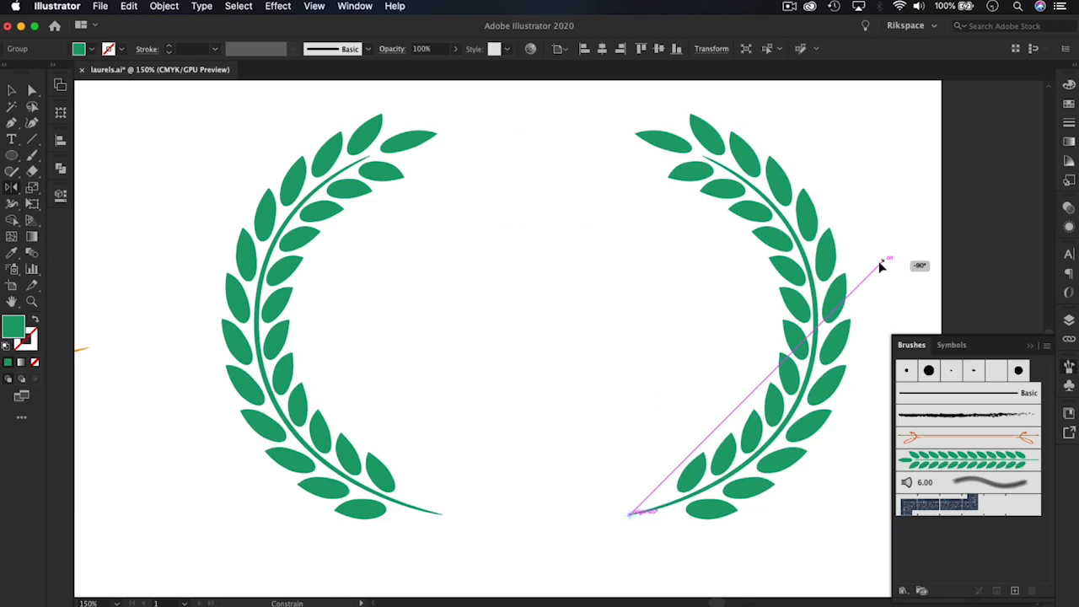
drag(881, 266, 881, 266)
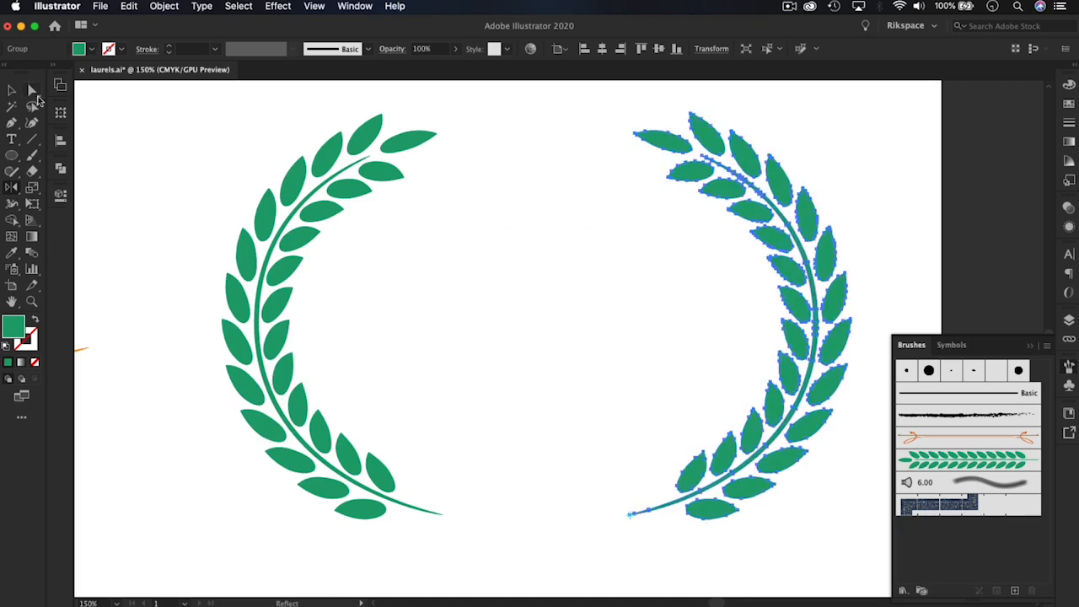
Move the mirrored laurel horizontally towards the original, leaving a small gap between the stem tips to form a wreath
click(12, 91)
drag(782, 238, 614, 238)
click(832, 248)
drag(777, 244, 868, 236)
Set the fill of the wreath's left laurel to coral red
click(374, 241)
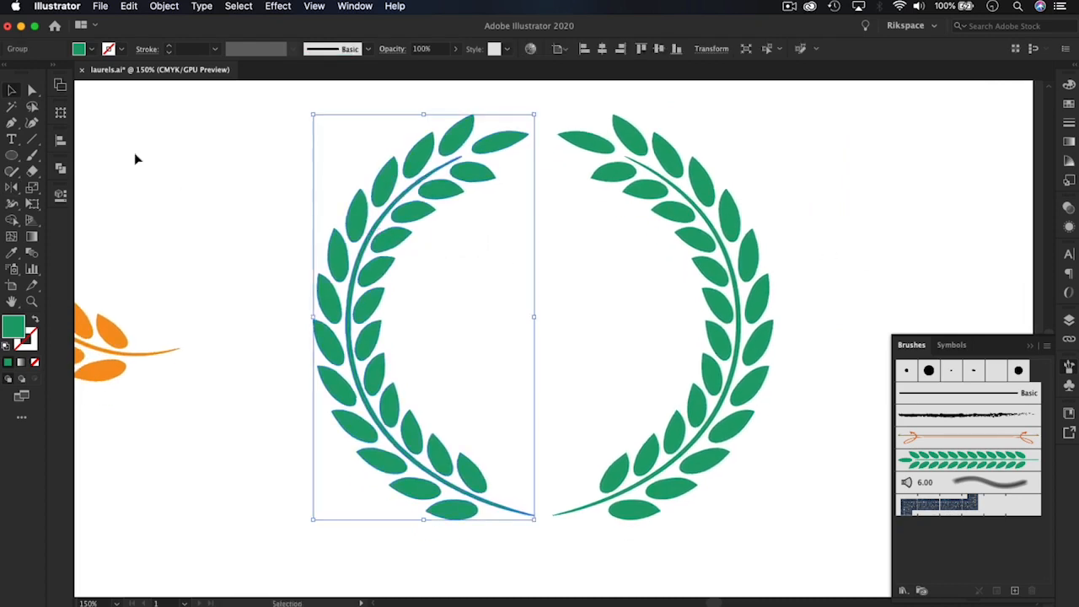
click(91, 49)
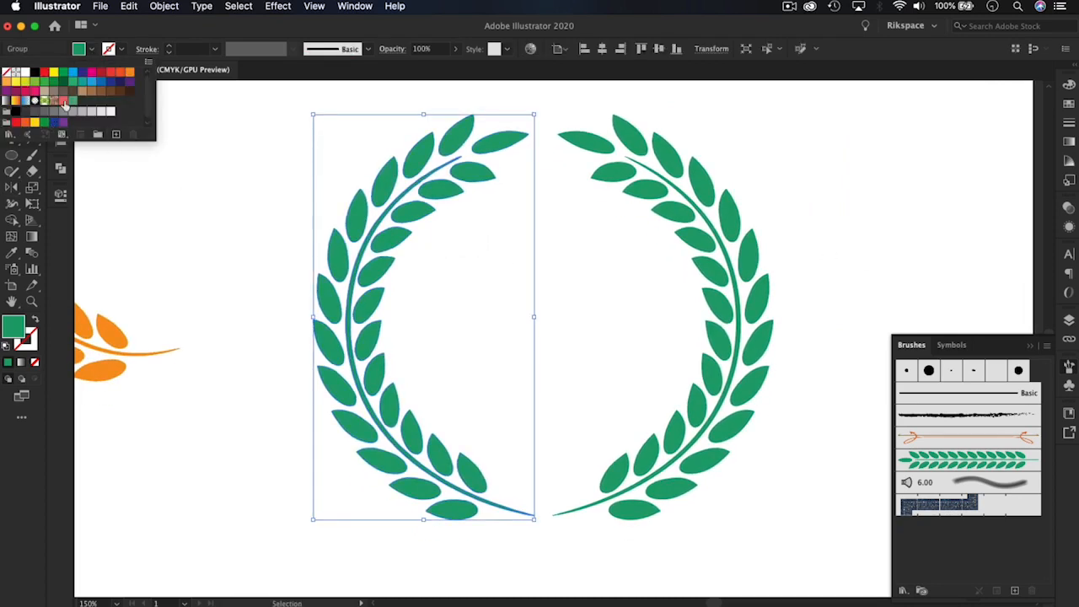
click(63, 99)
click(750, 263)
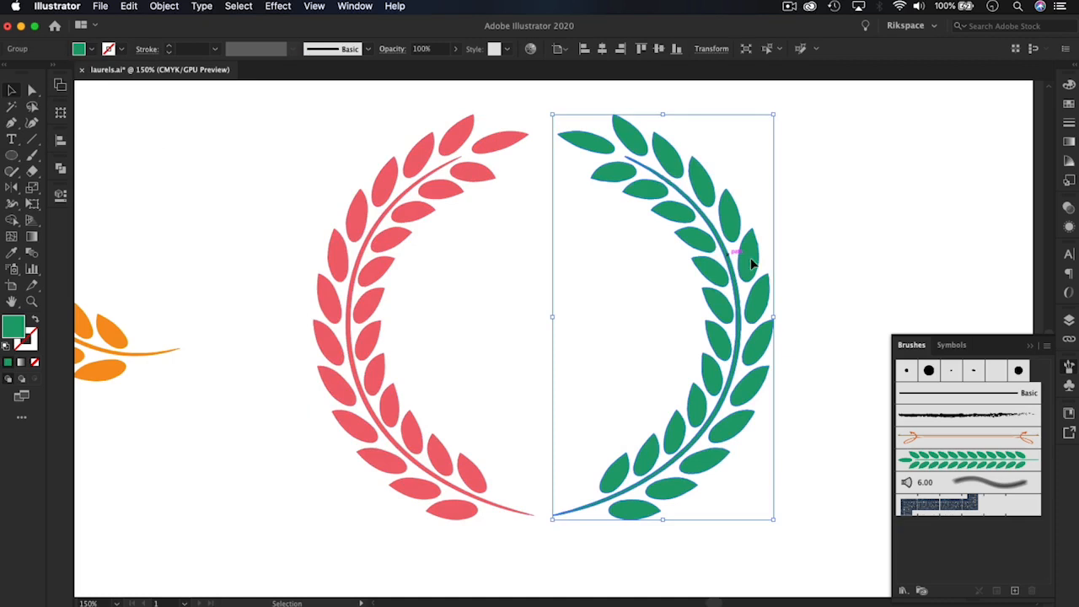
click(986, 263)
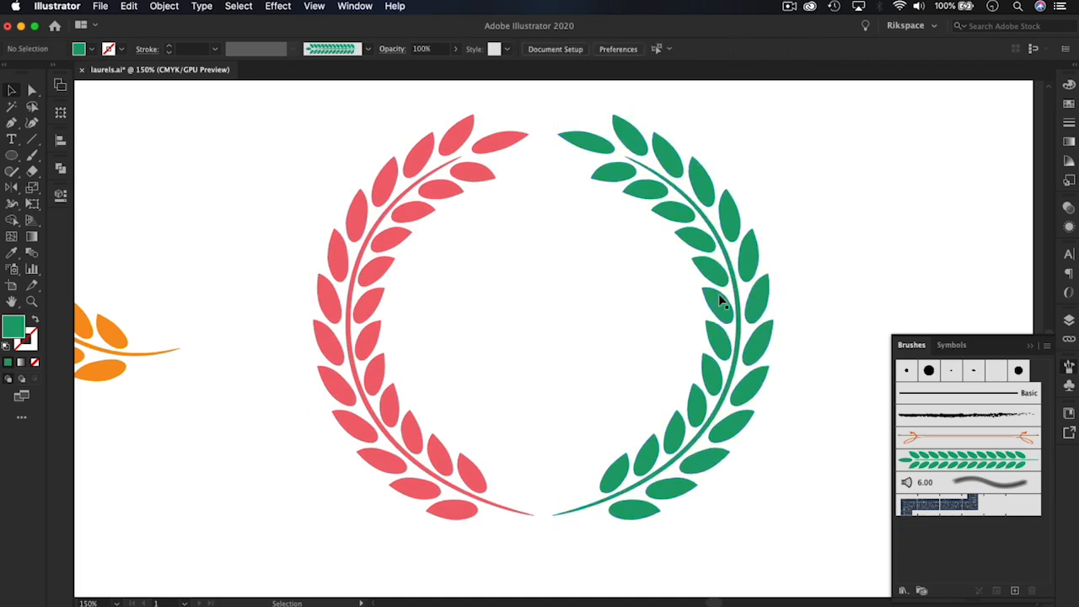
Examine the whole artboard and then the orange laurel and the two-colour wreath up close
key(a)
key(super+minus)
key(super+minus)
key(super+minus)
key(v)
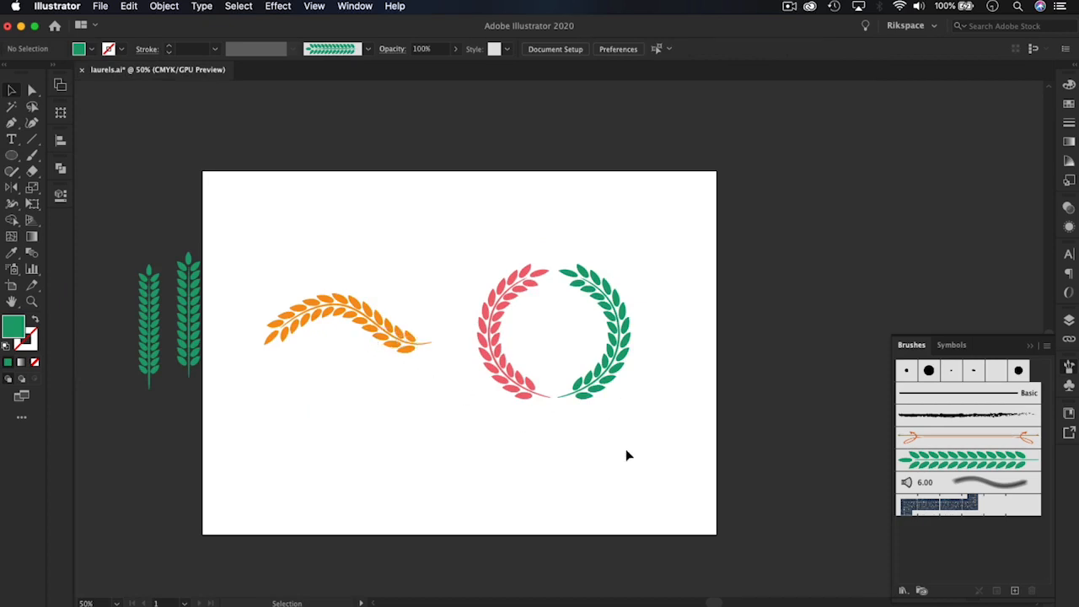
key(a)
key(super+plus)
key(super+plus)
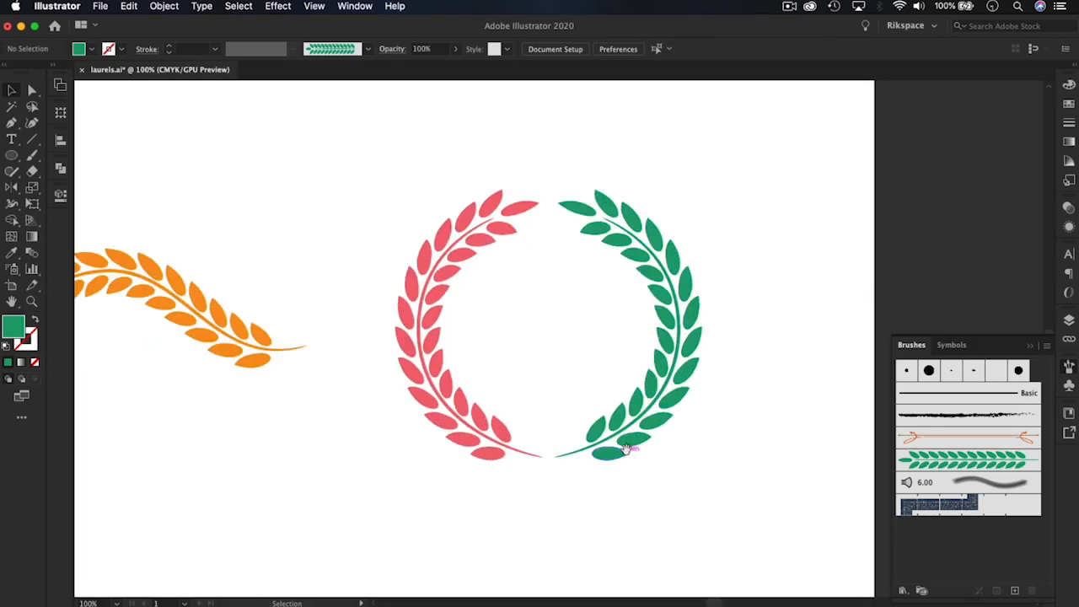
key(space)
drag(511, 423, 658, 405)
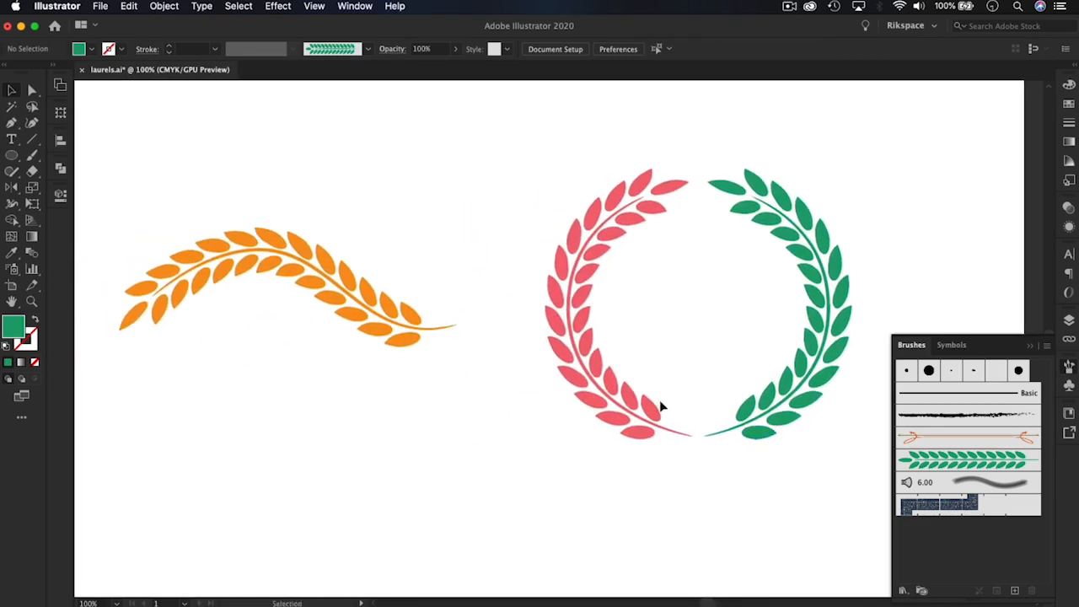